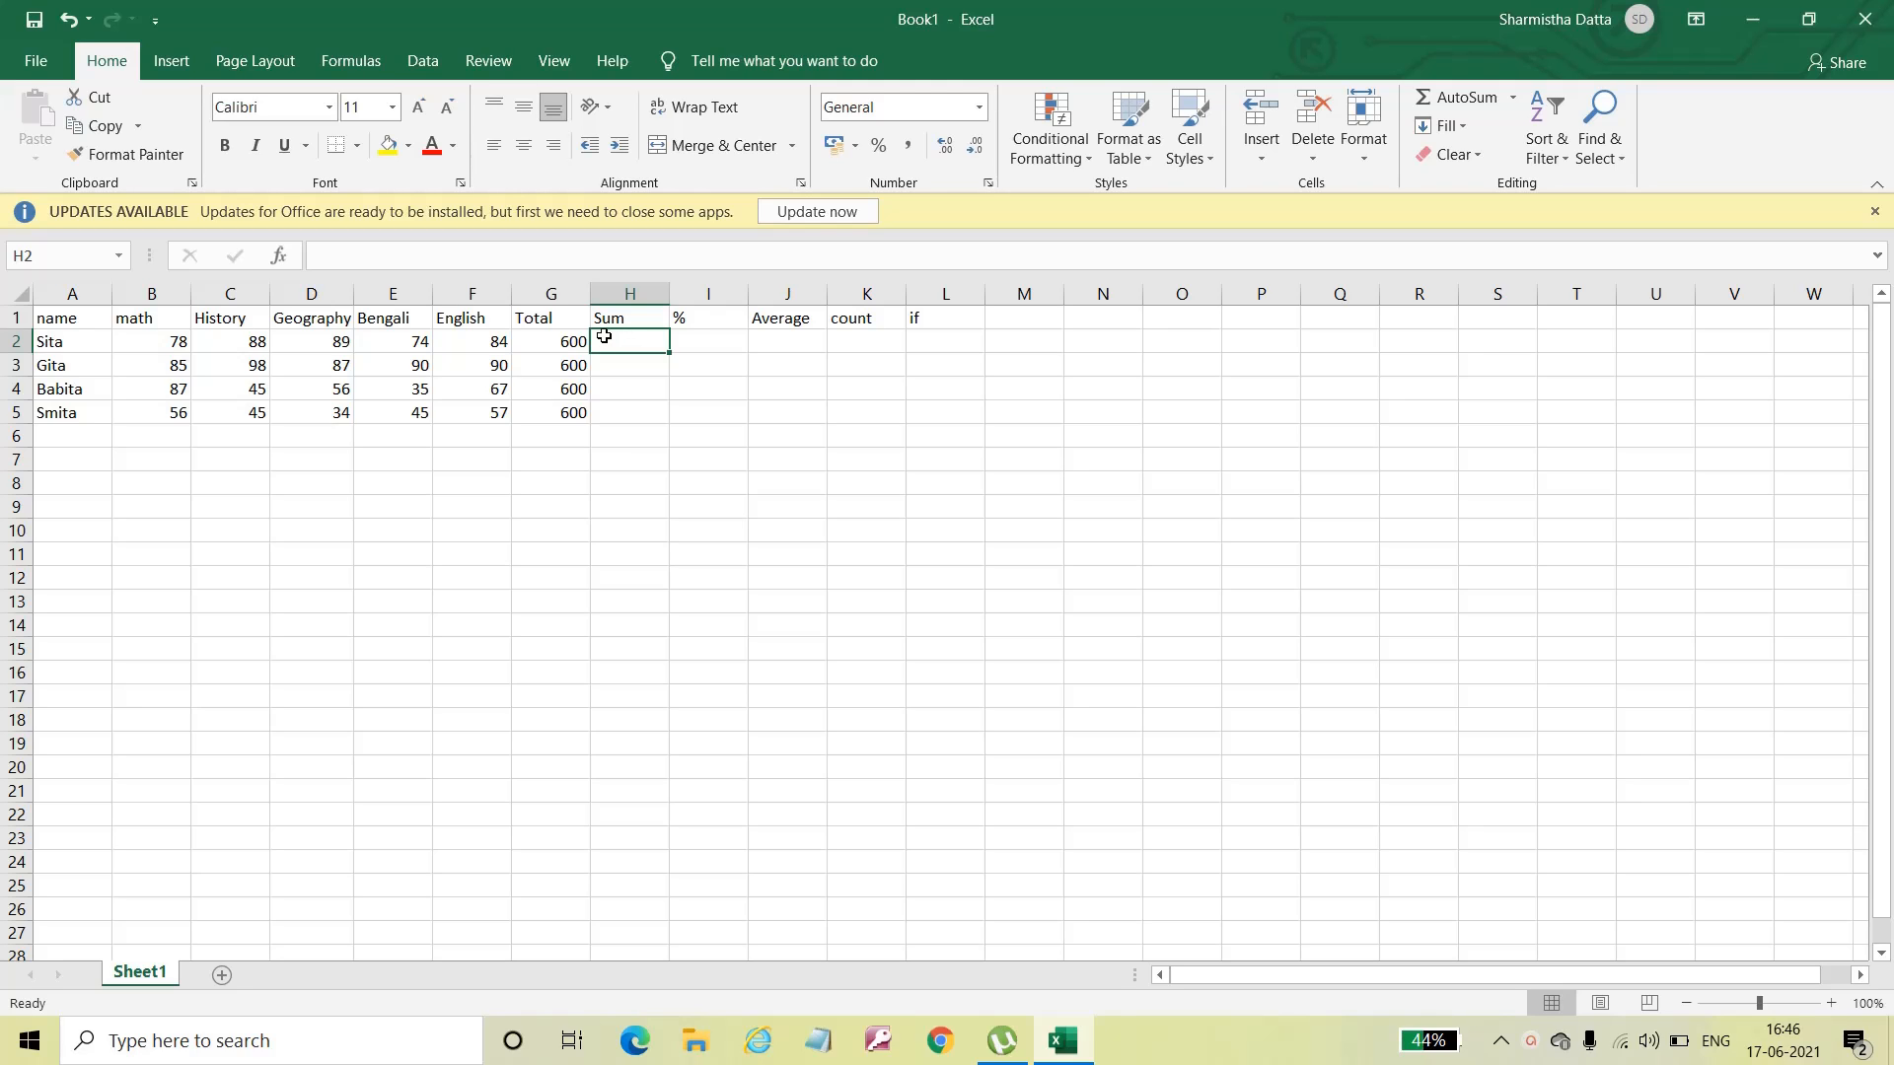
Step: Enter a SUM formula in H2 that adds the subject marks in B2:F2
double_click(605, 337)
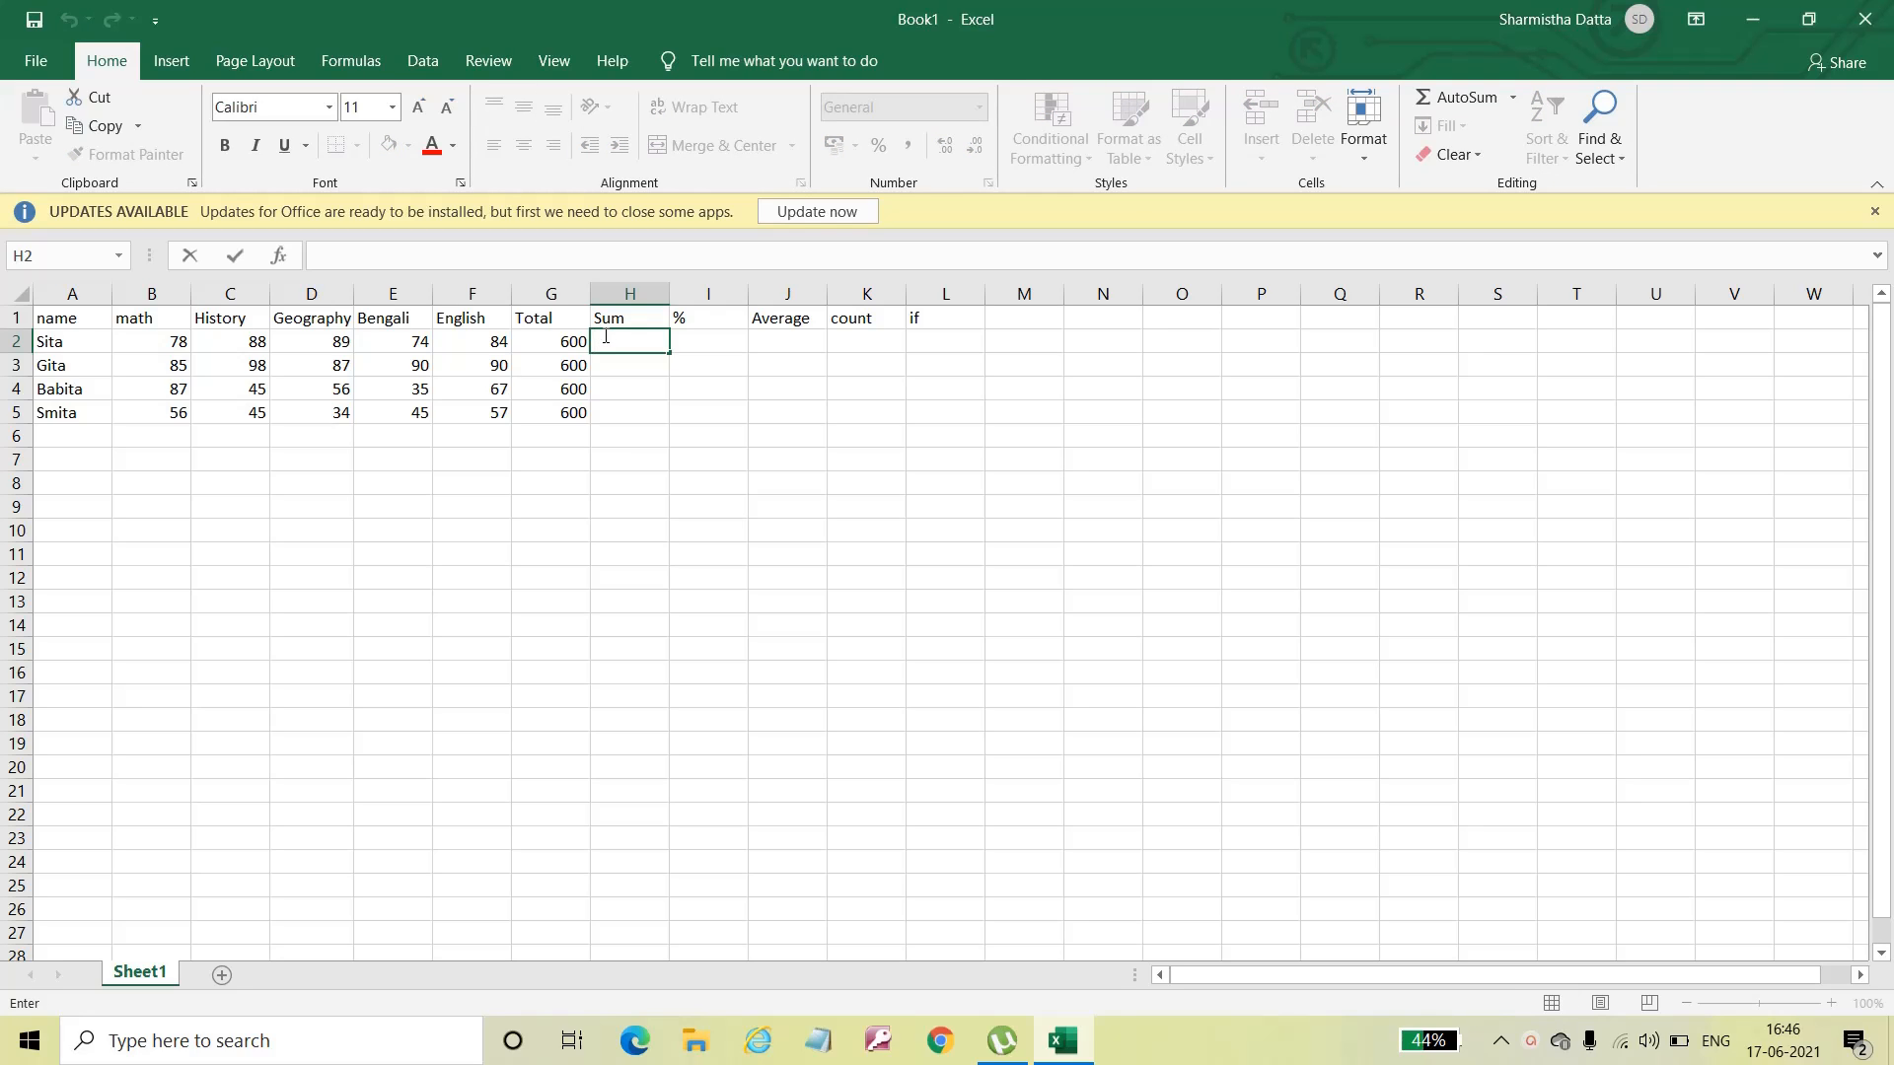
type("=")
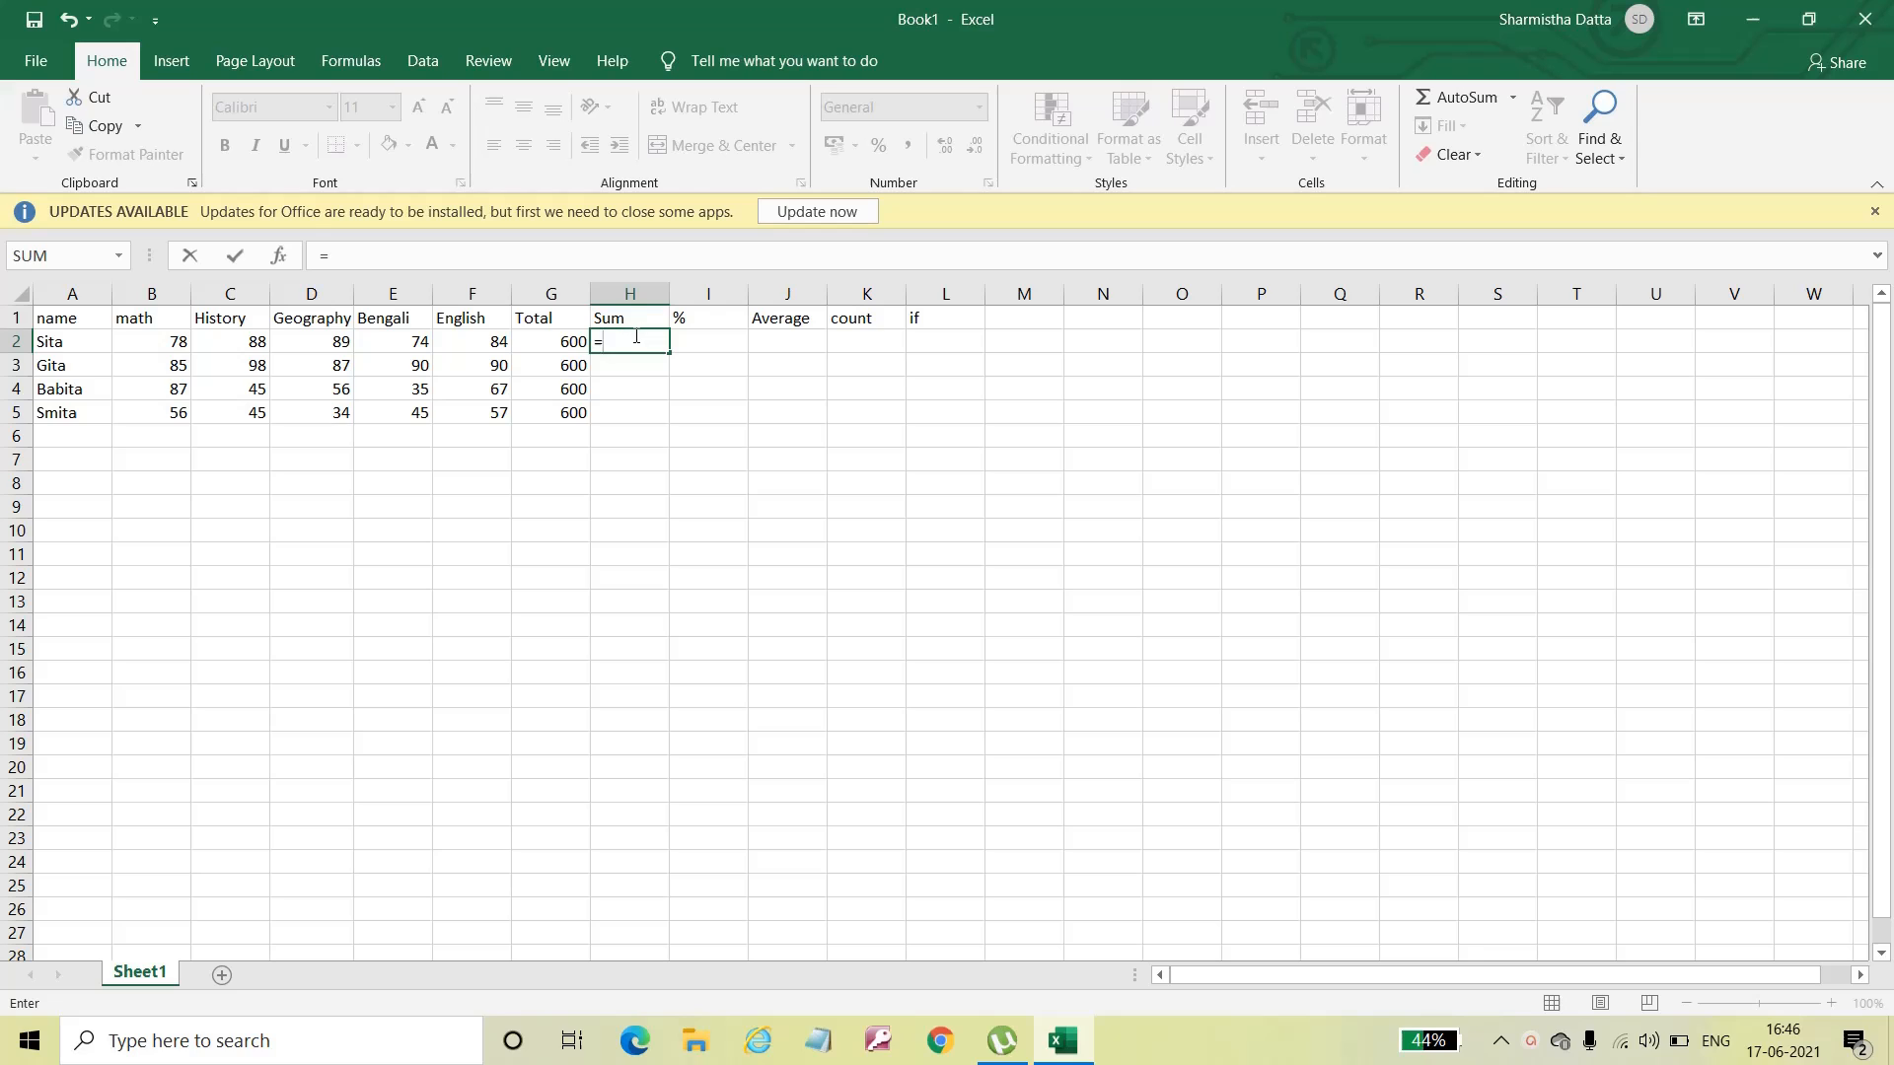
type("sum")
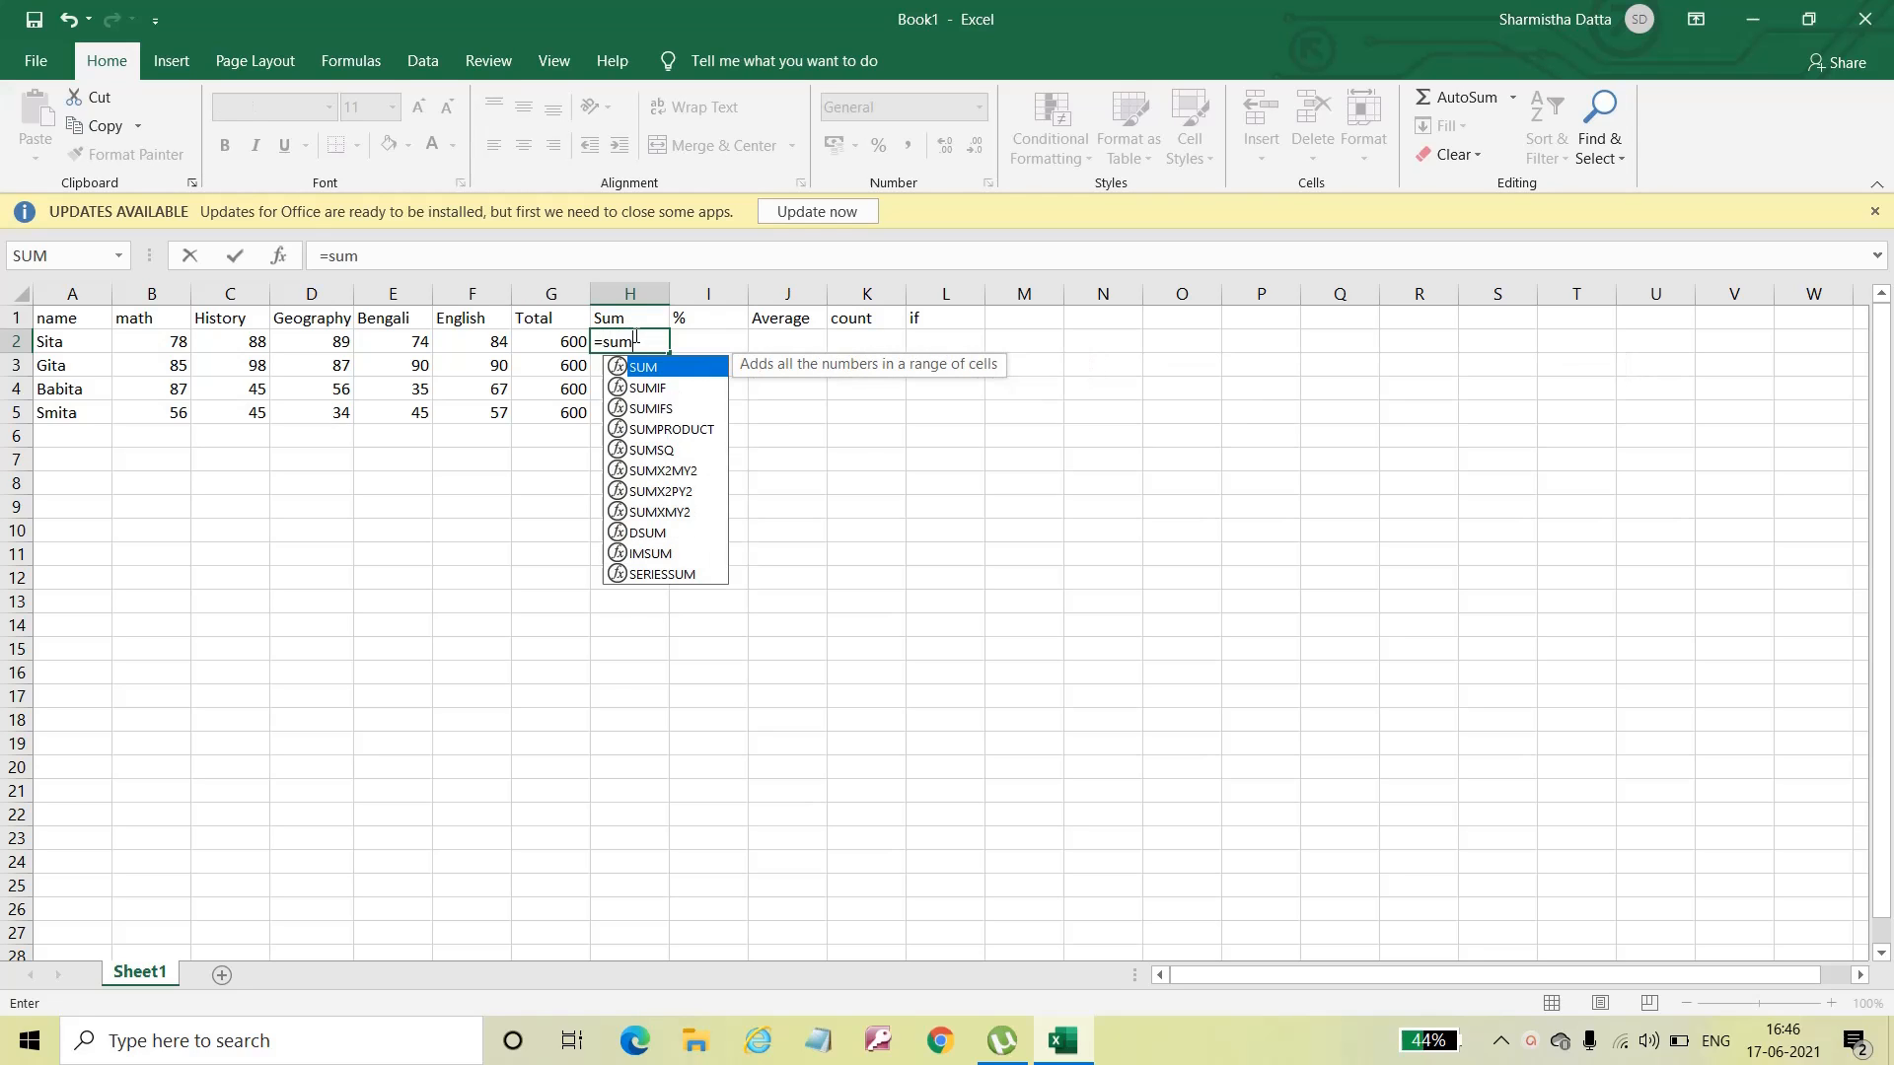
double_click(637, 368)
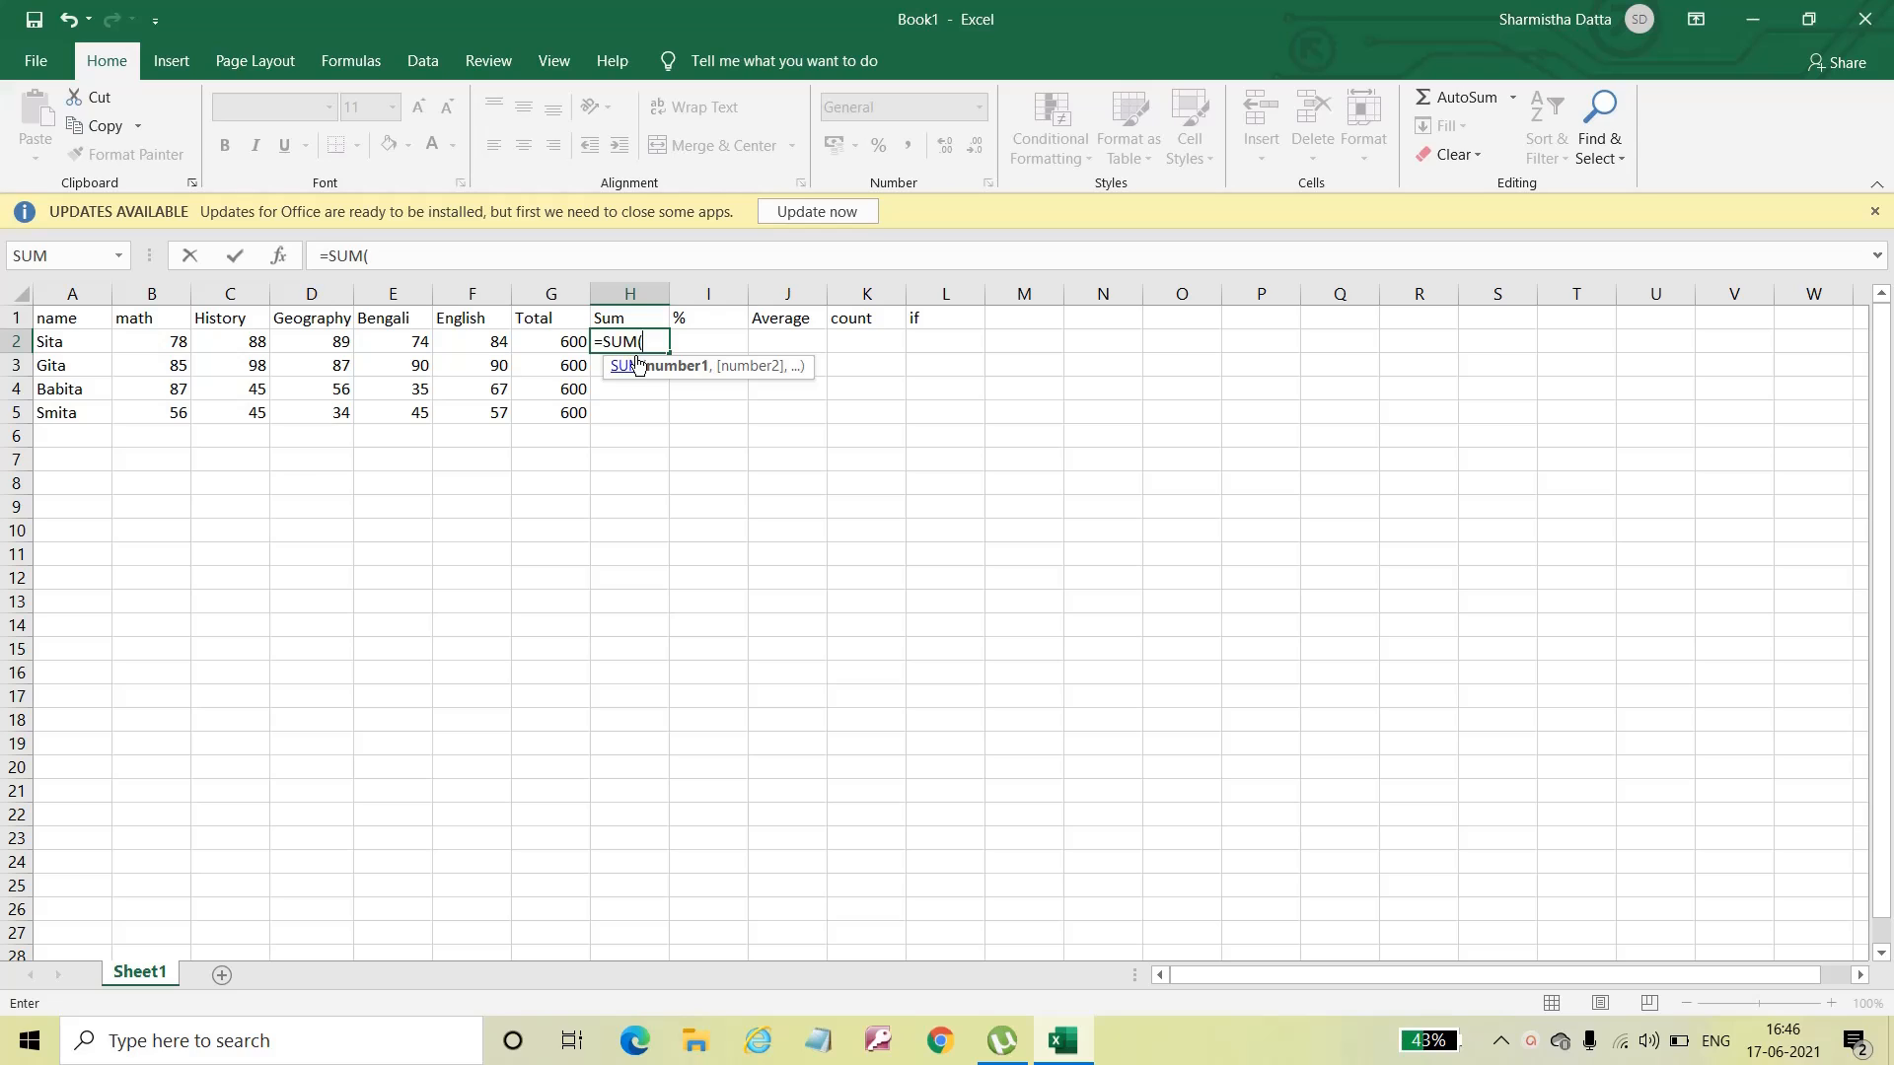
left_click(165, 345)
left_click_drag(200, 345, 454, 342)
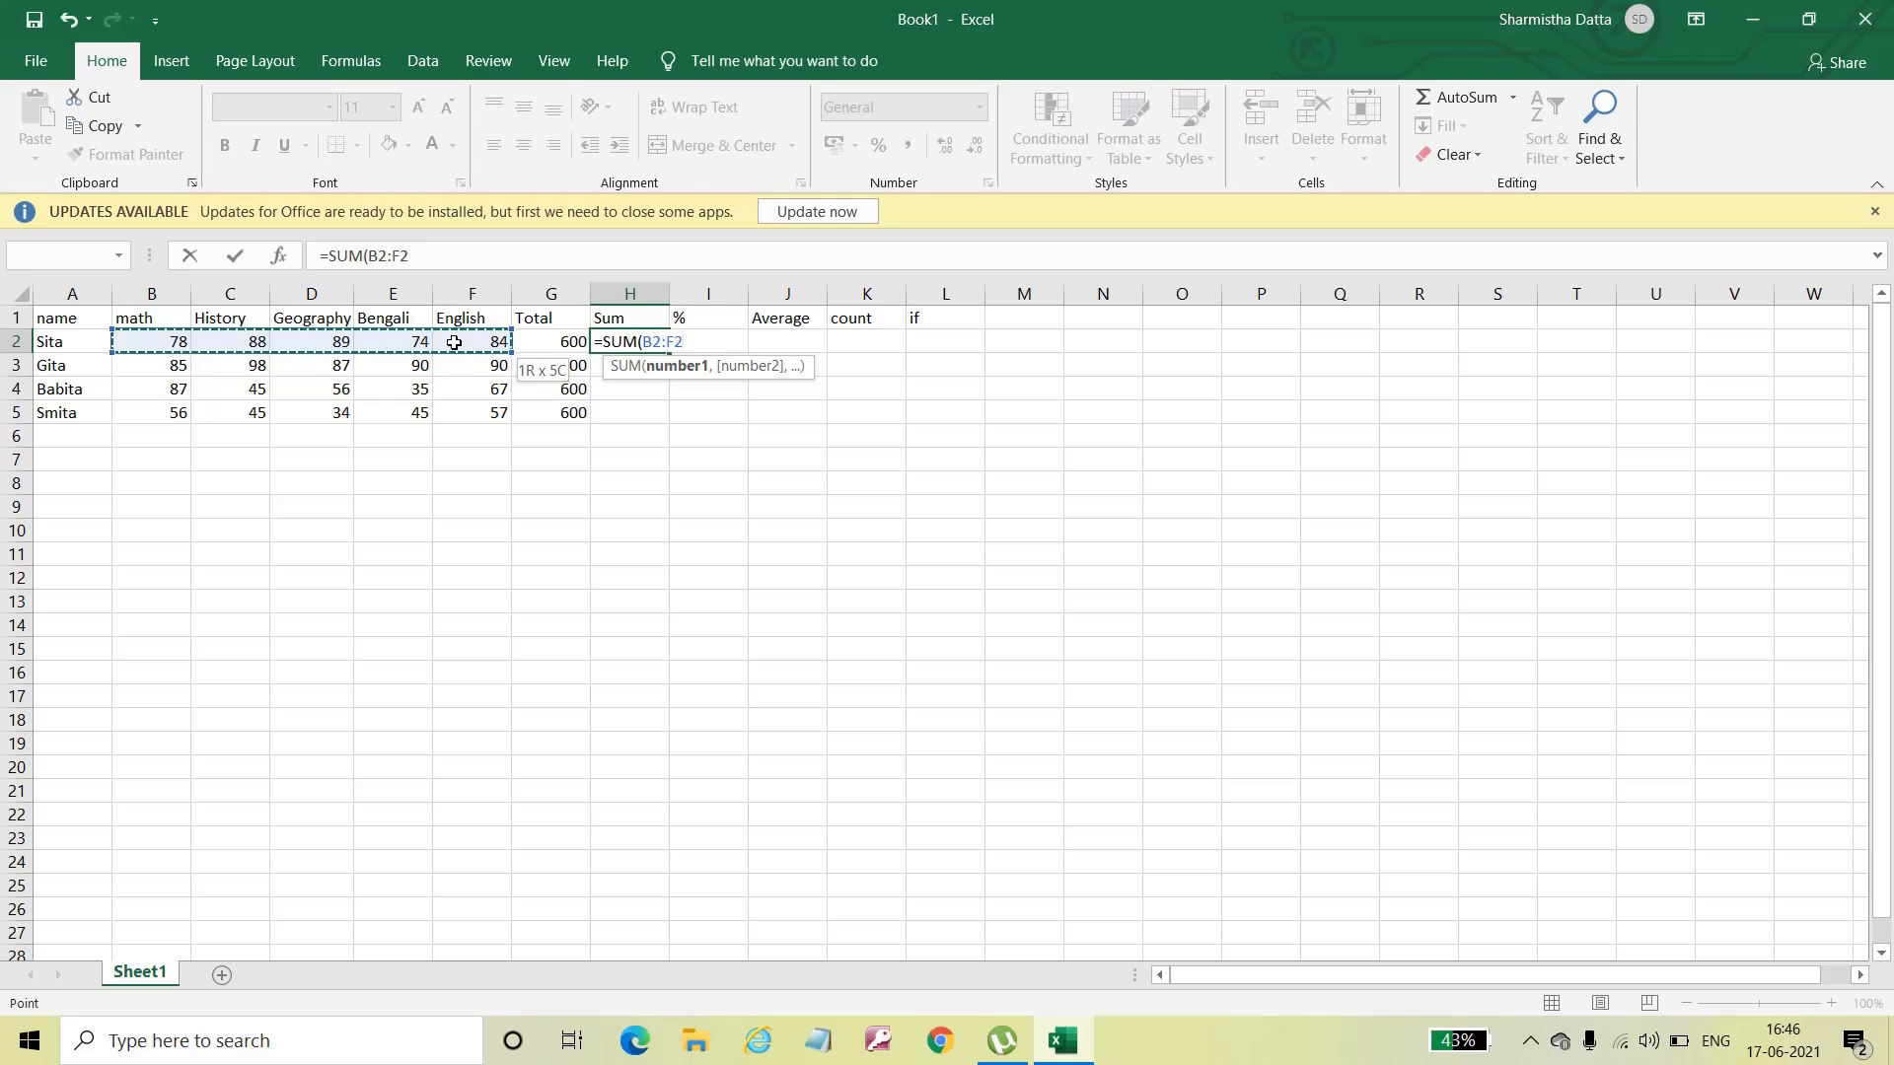
type(")")
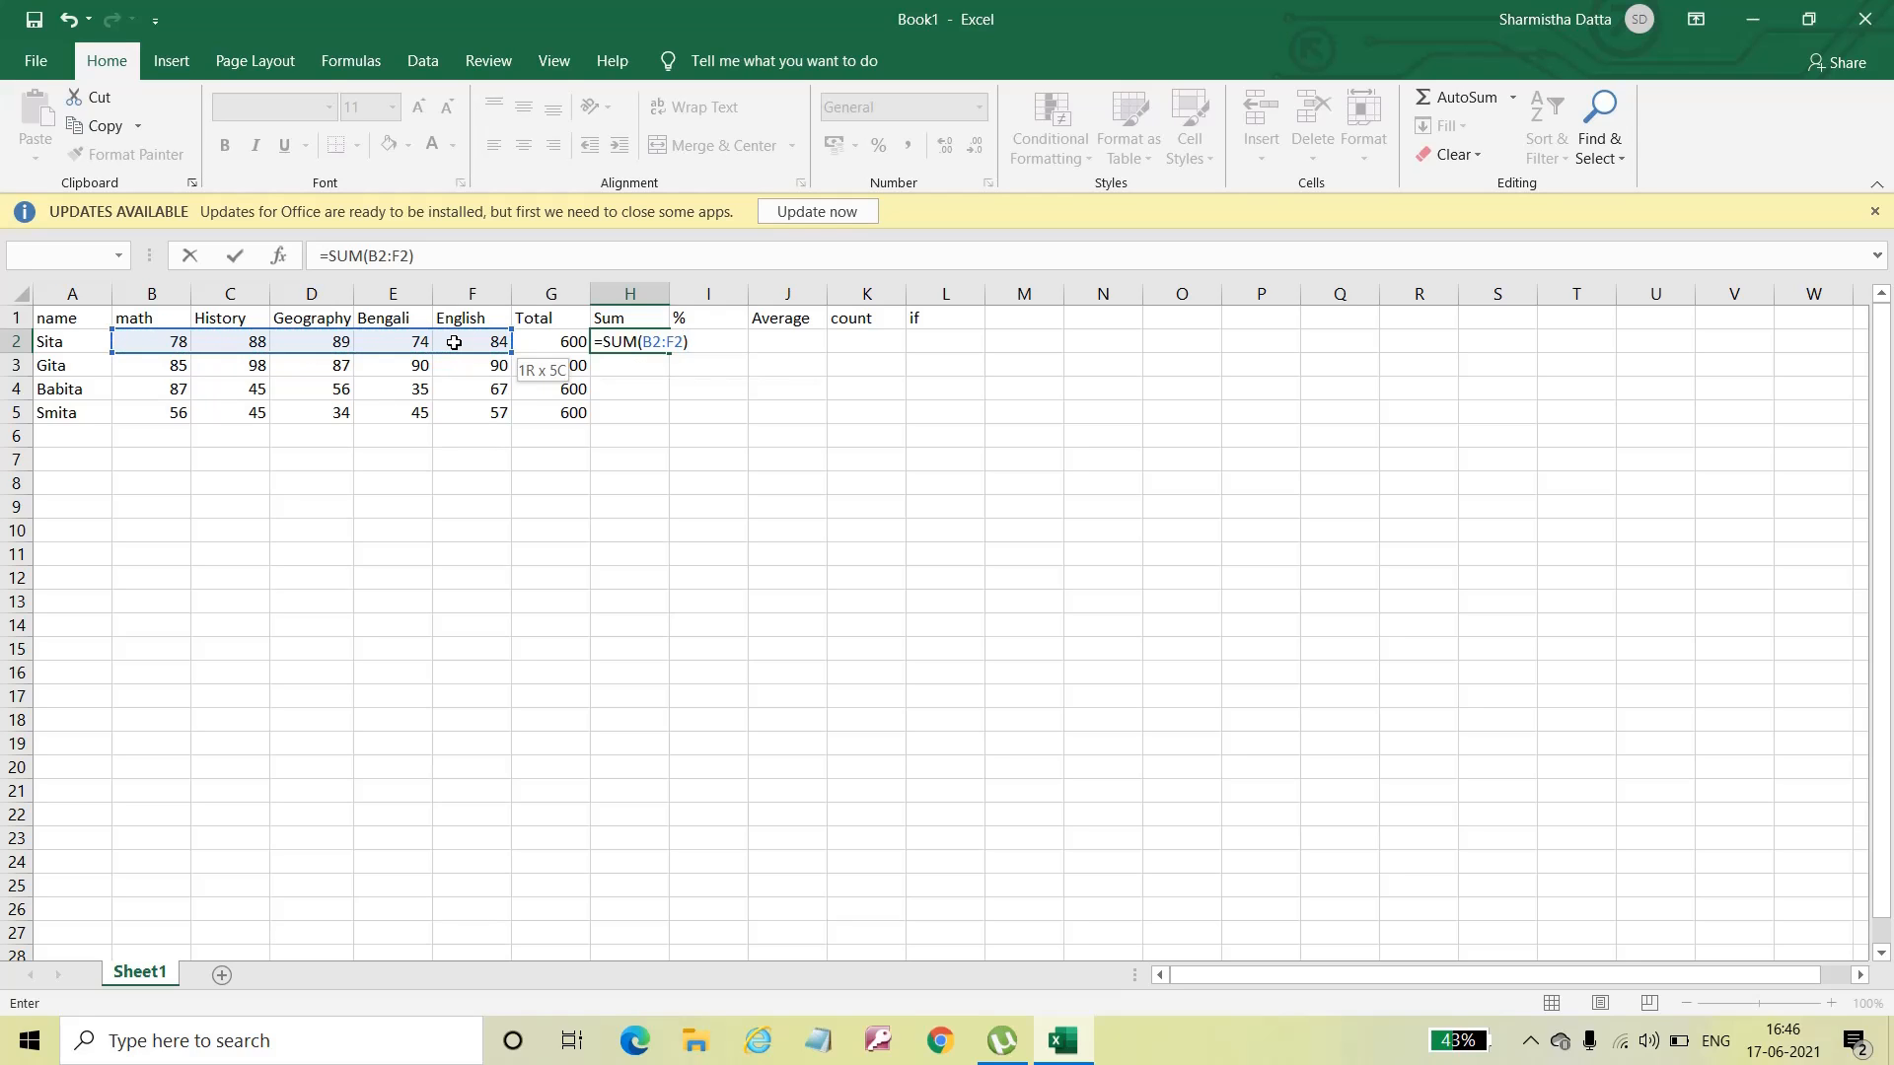
key("Return")
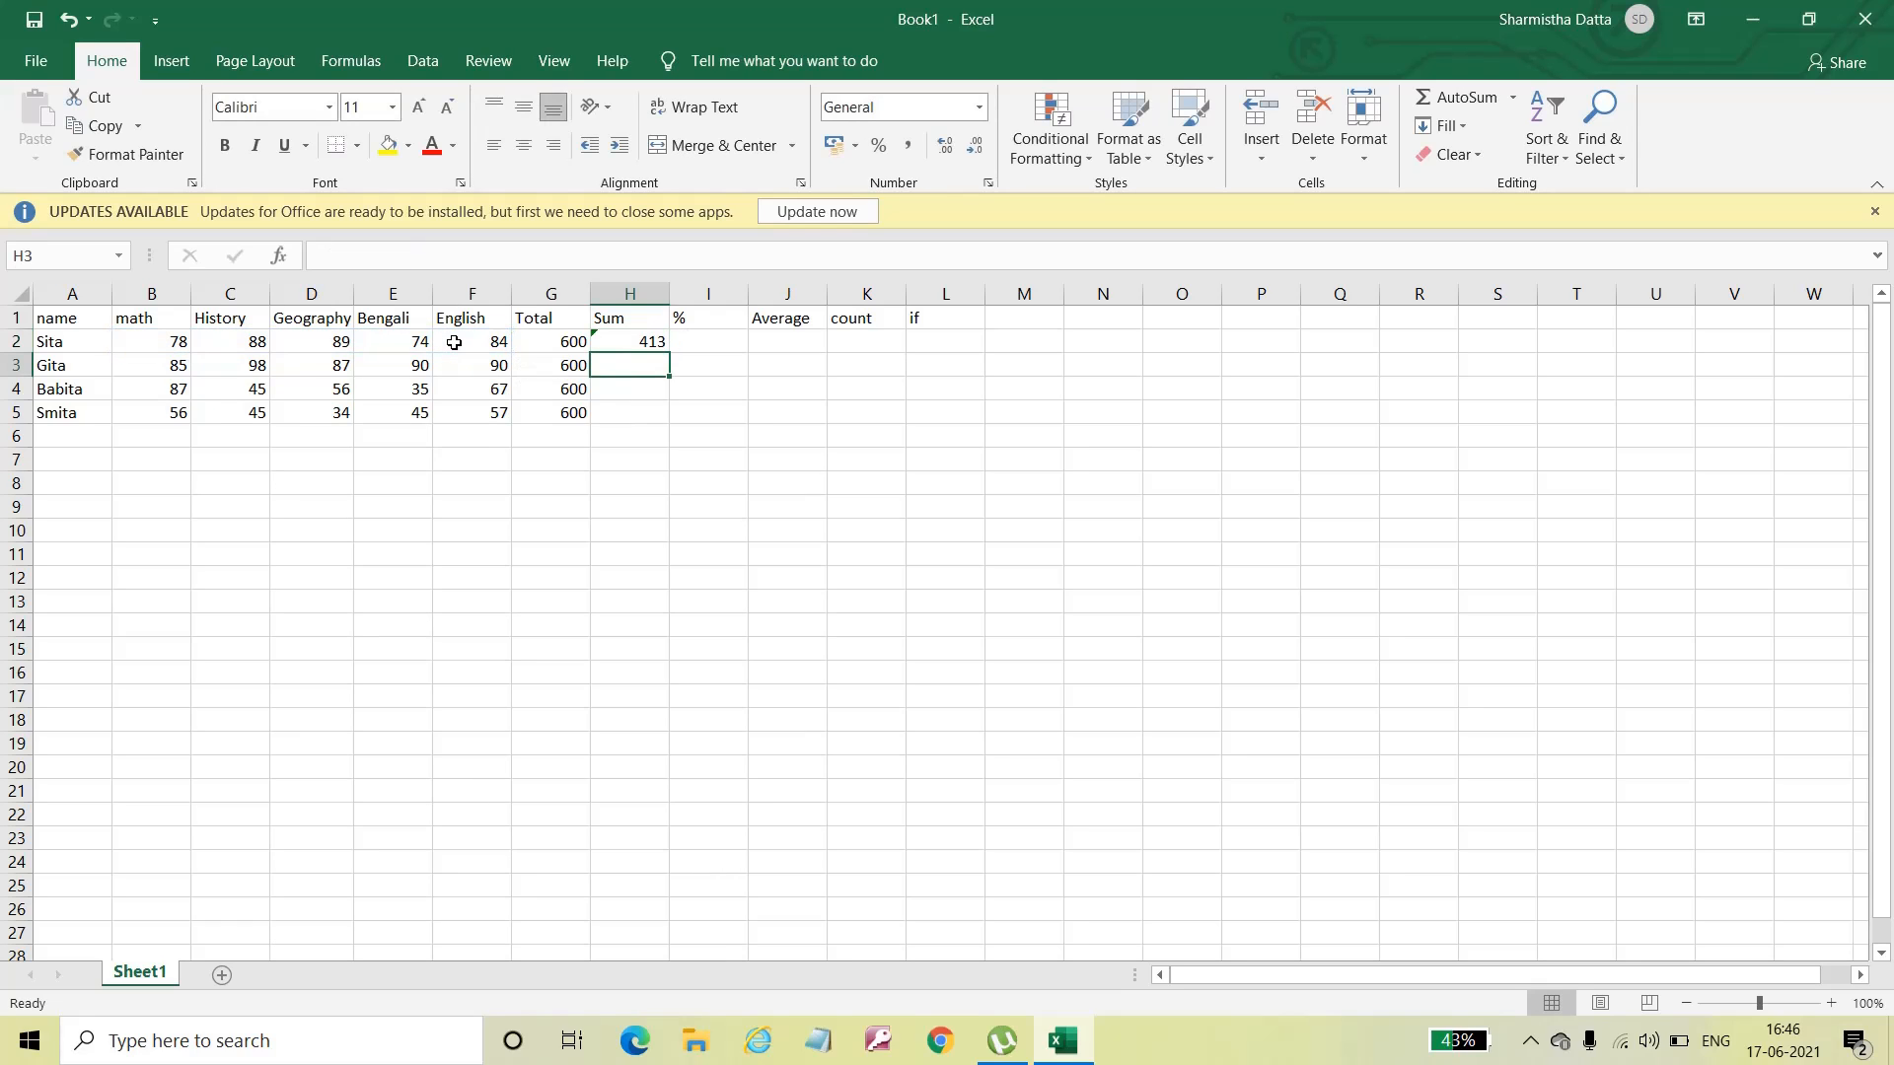
Step: Clear the formula in H2 and insert a Sum formula there with AutoSum
left_click(638, 339)
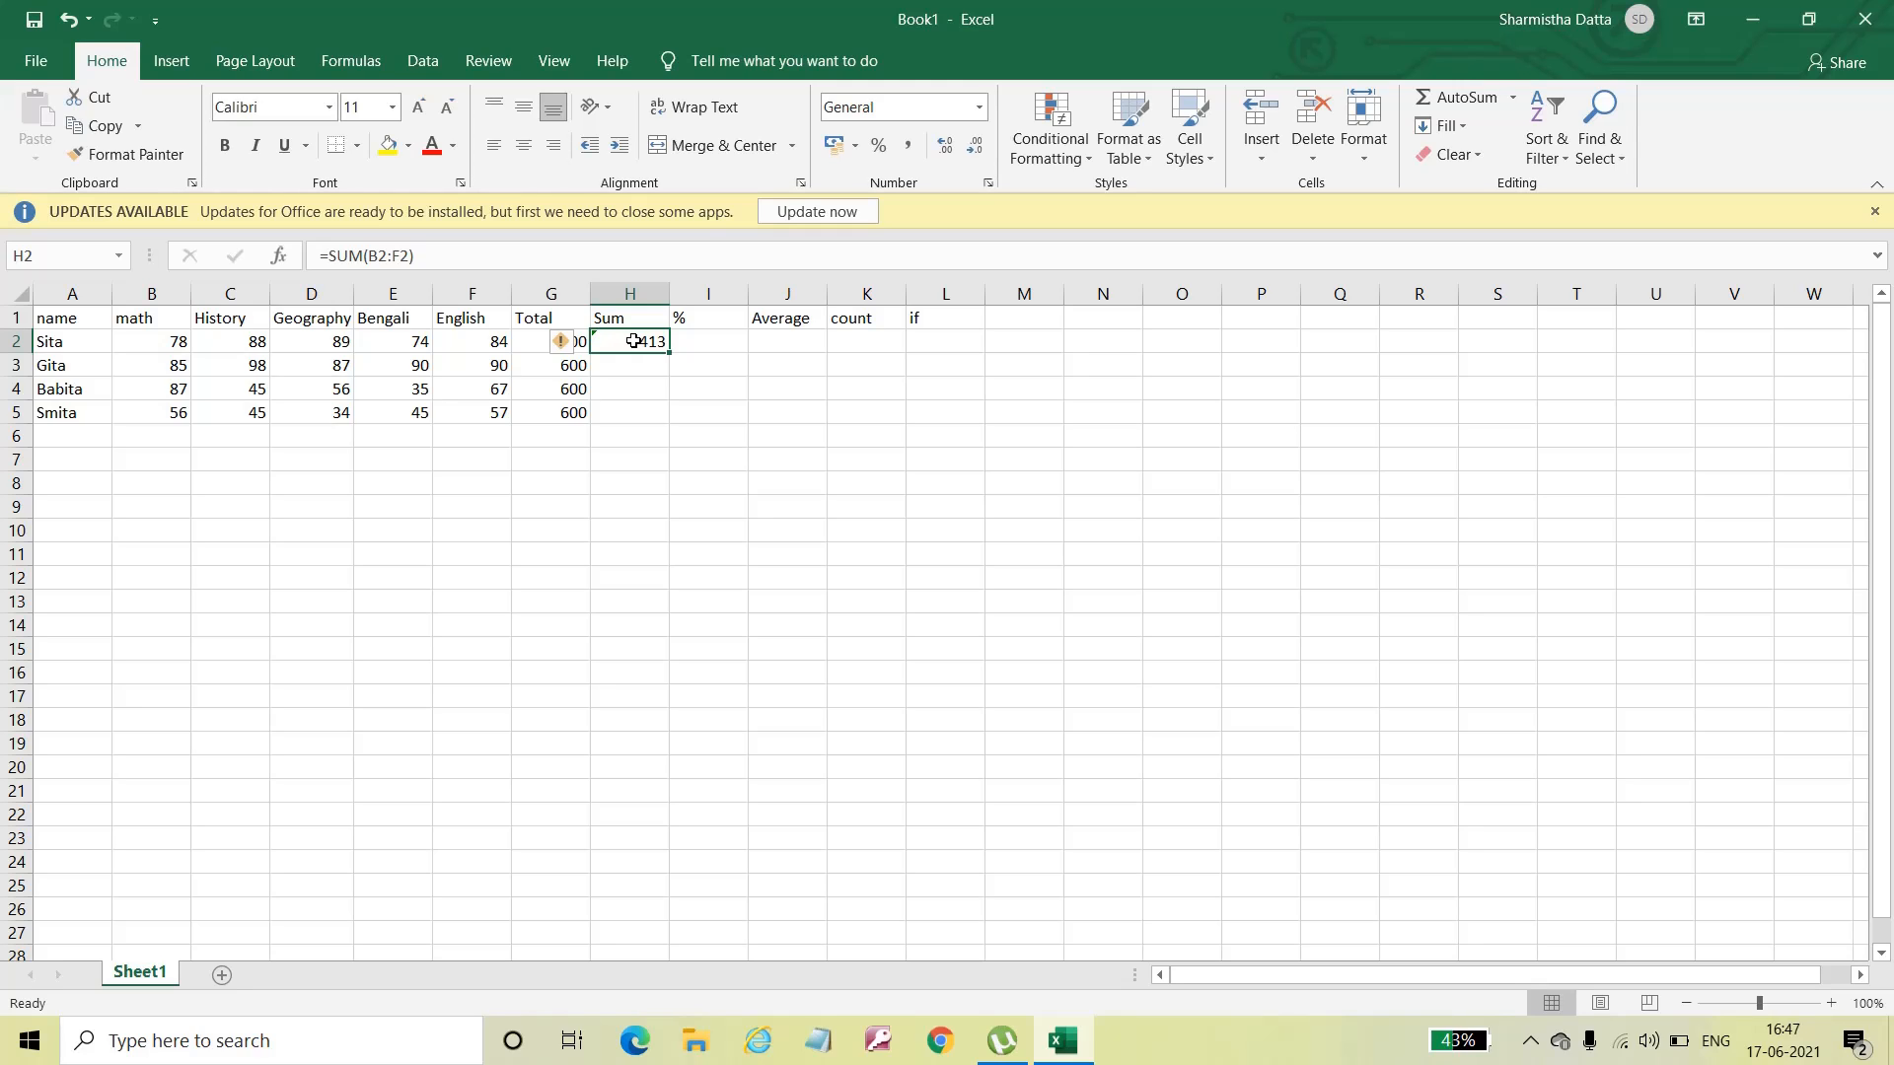
key("Delete")
type("=")
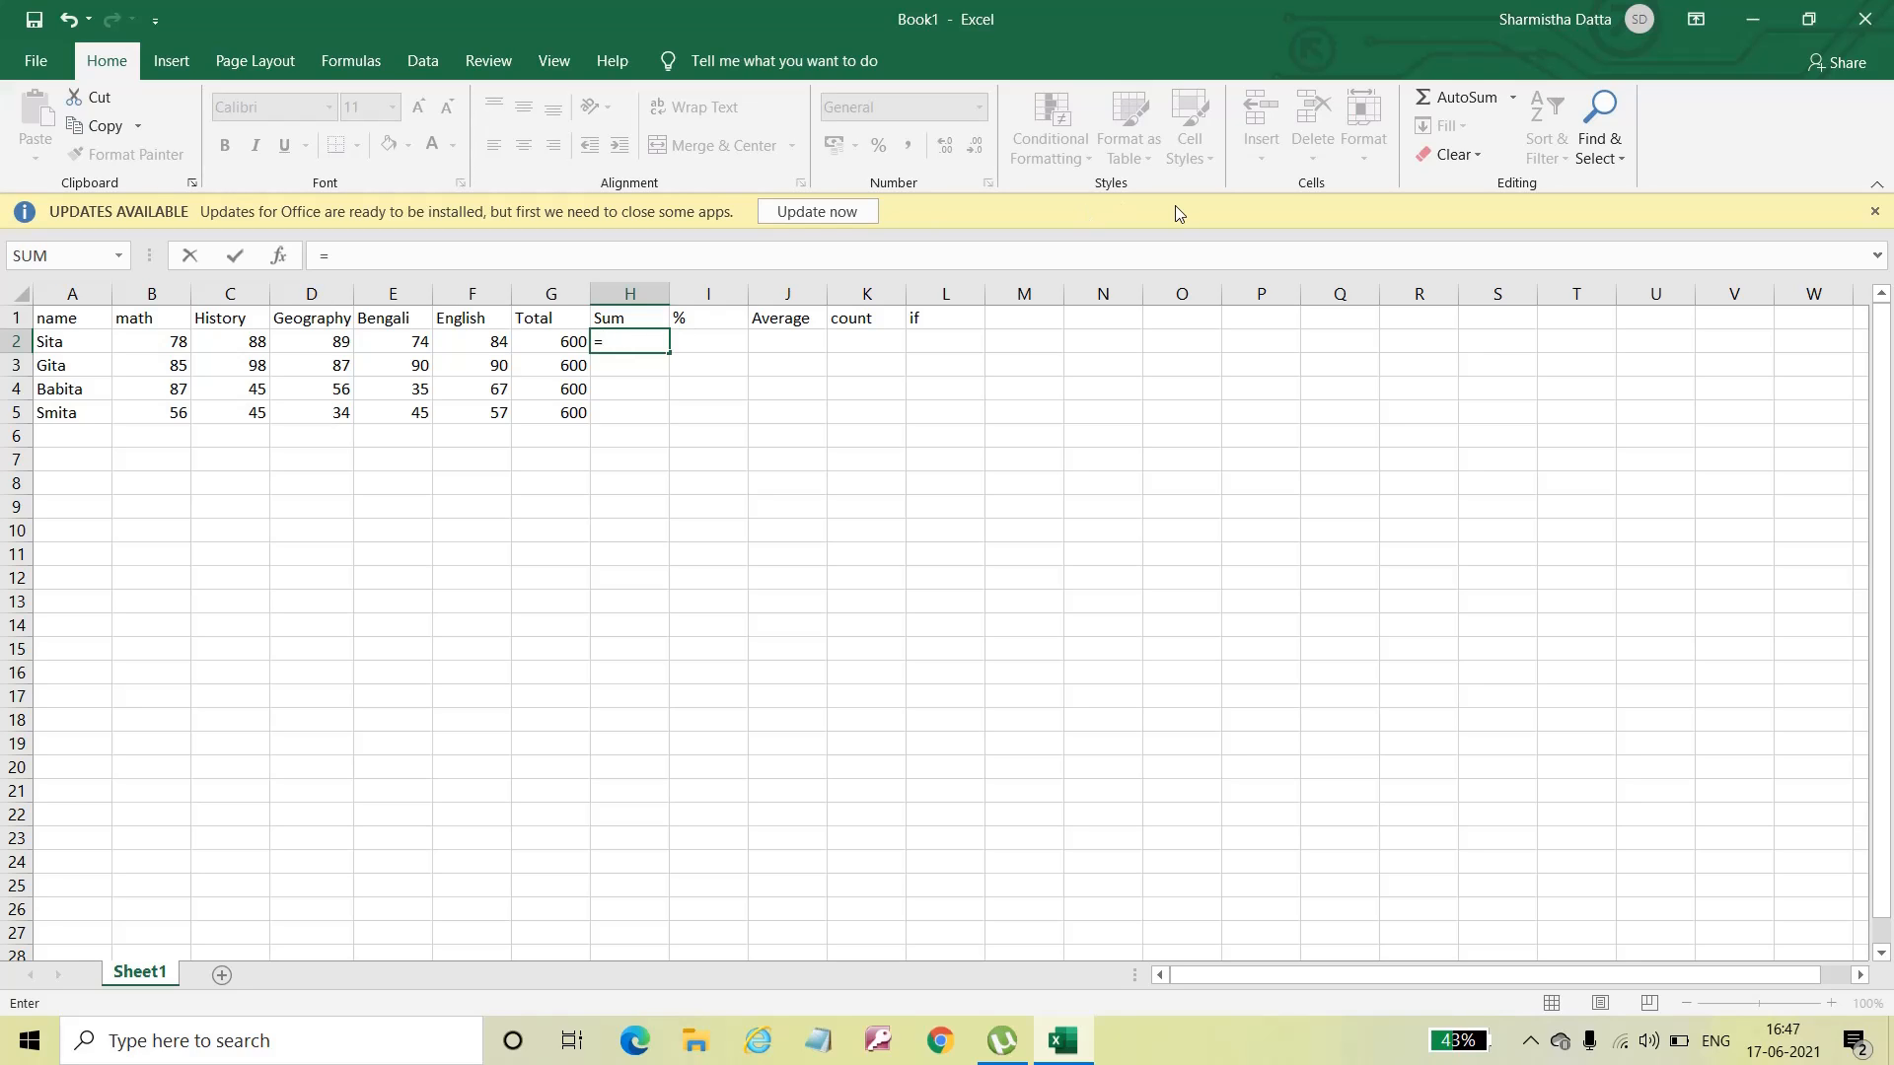
left_click(1512, 99)
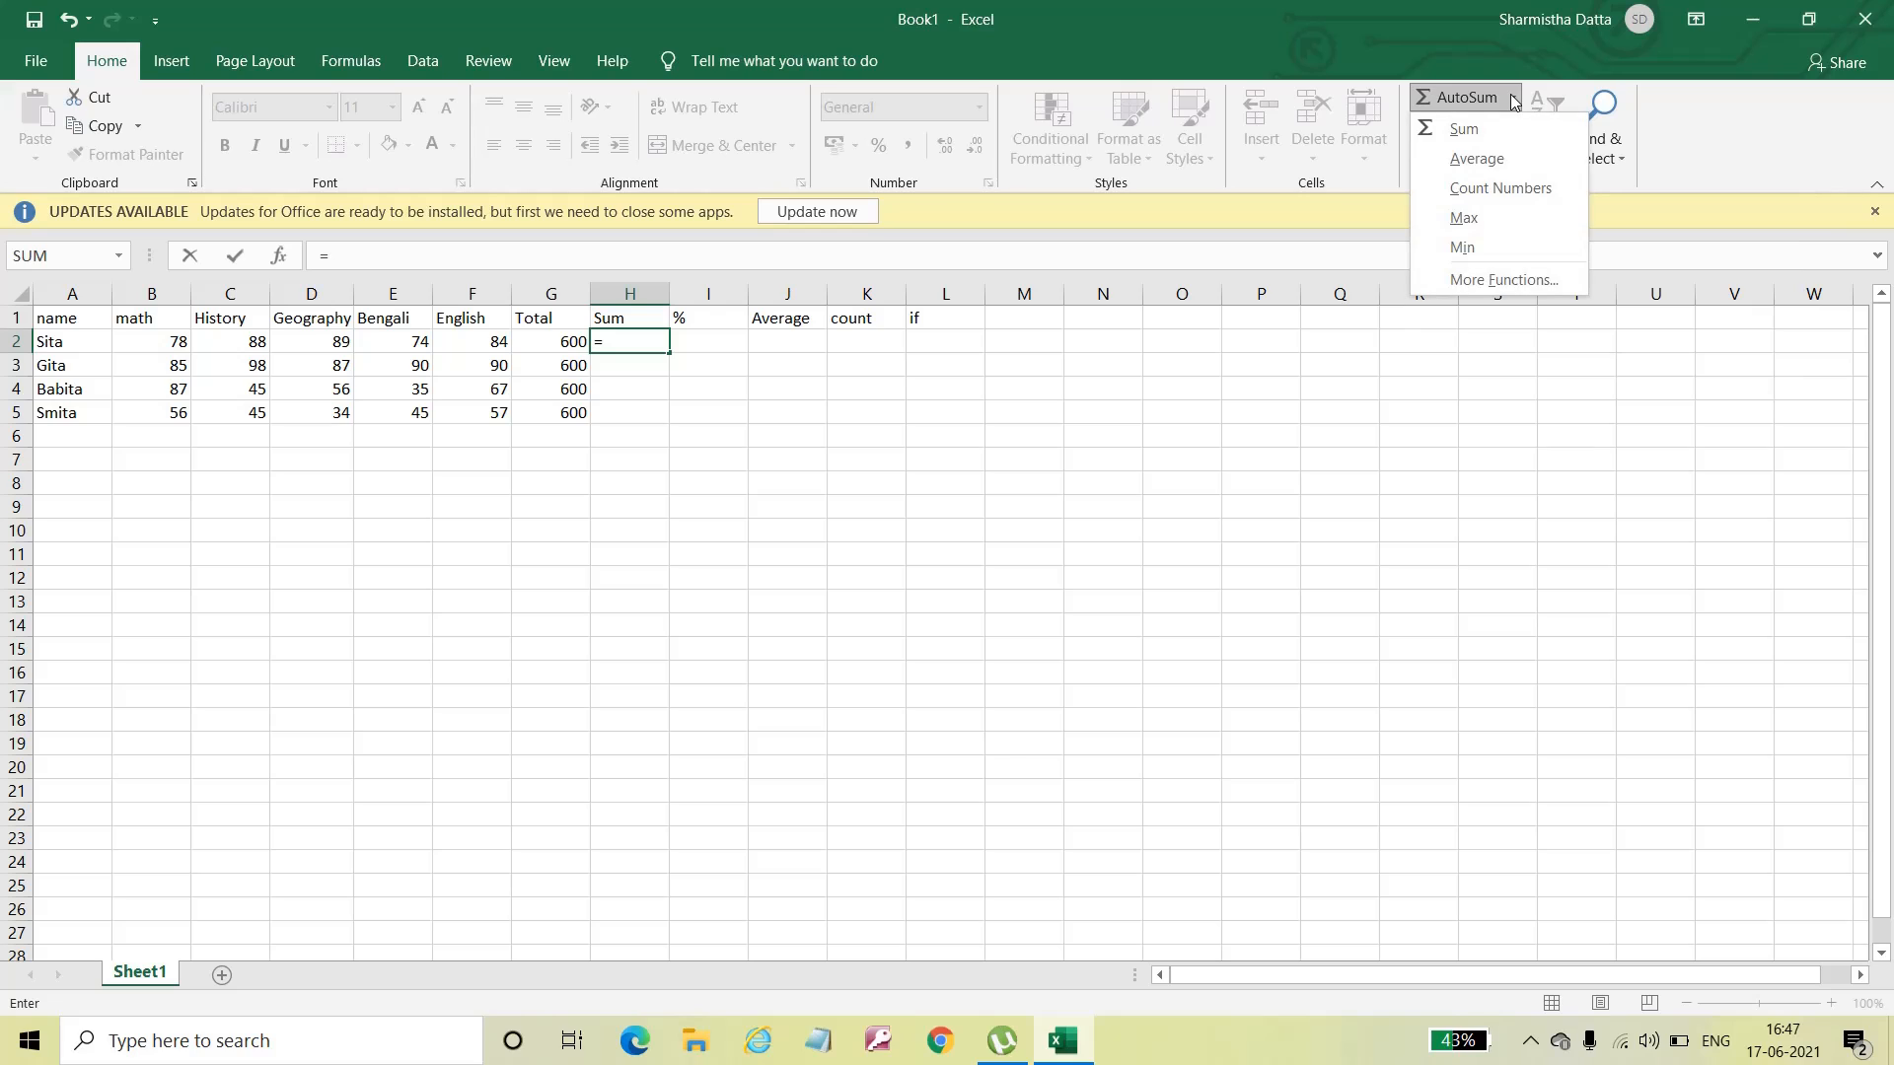
left_click(1470, 128)
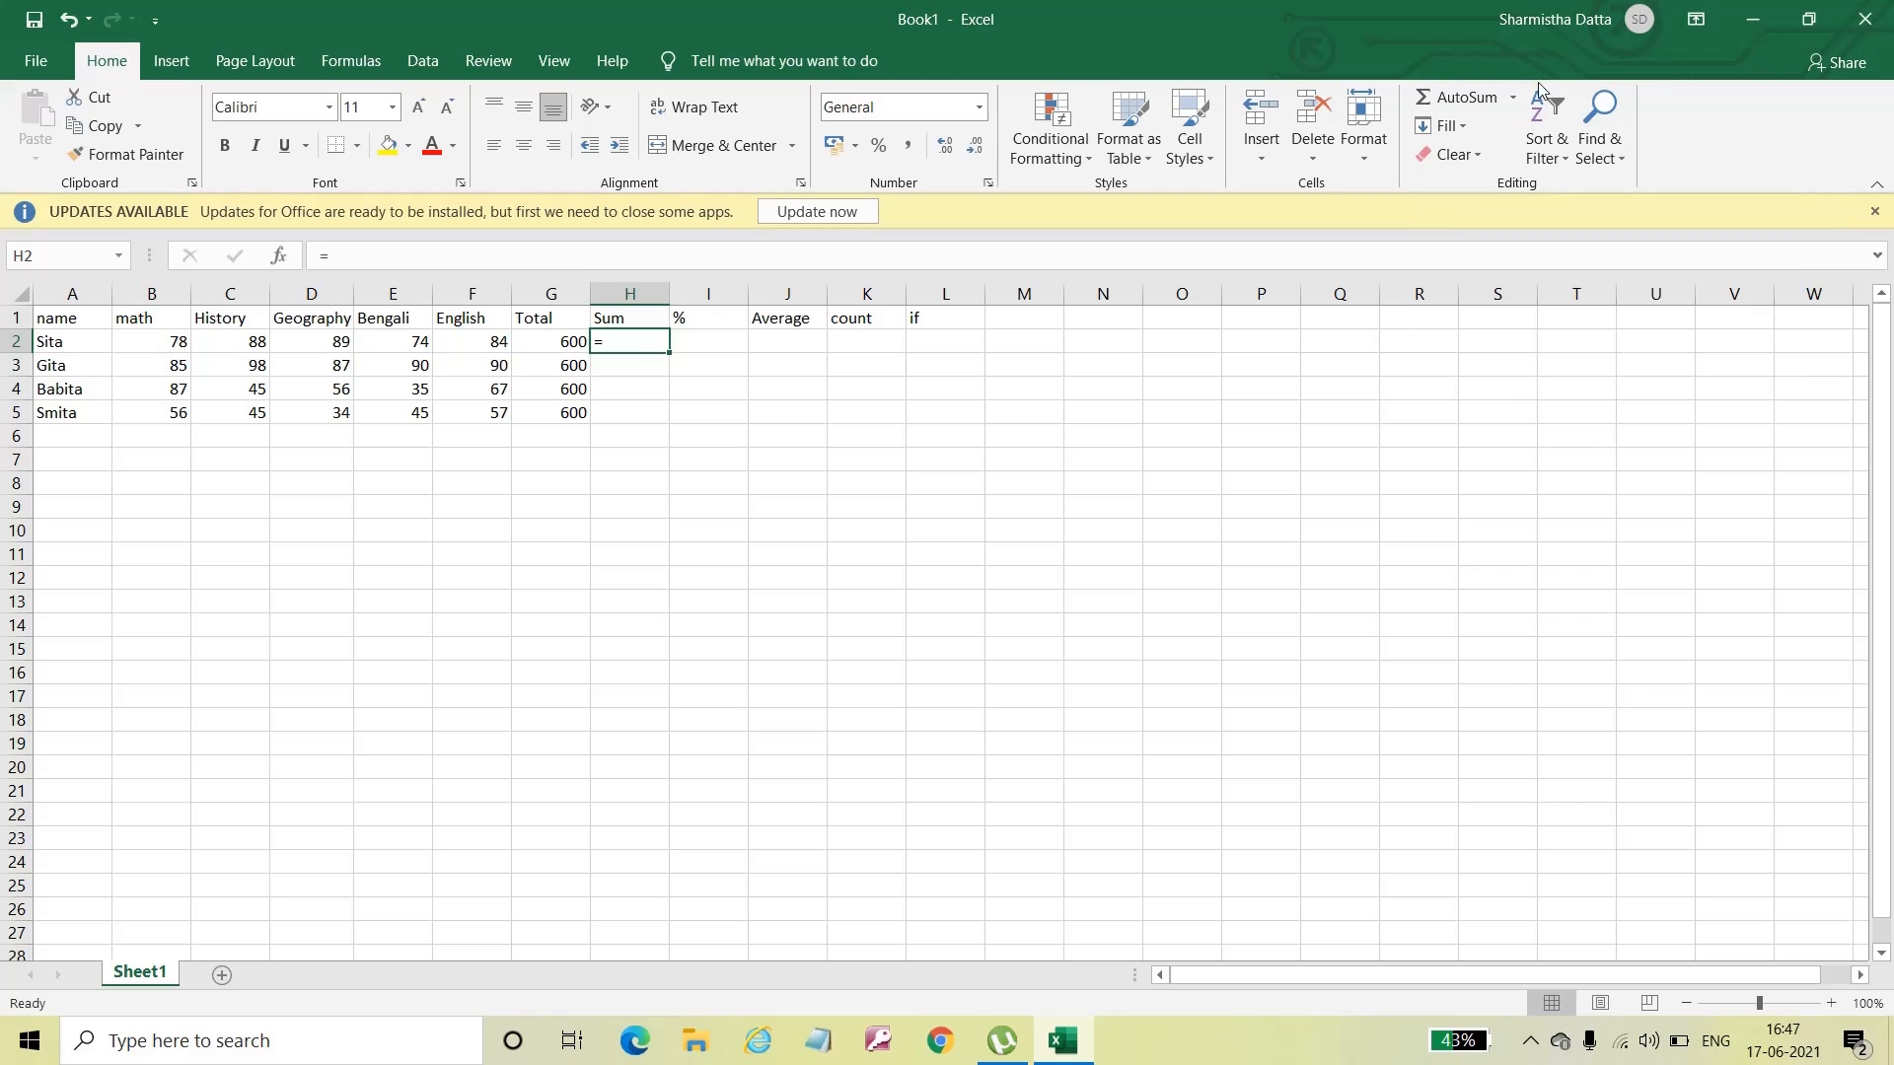
left_click(1511, 97)
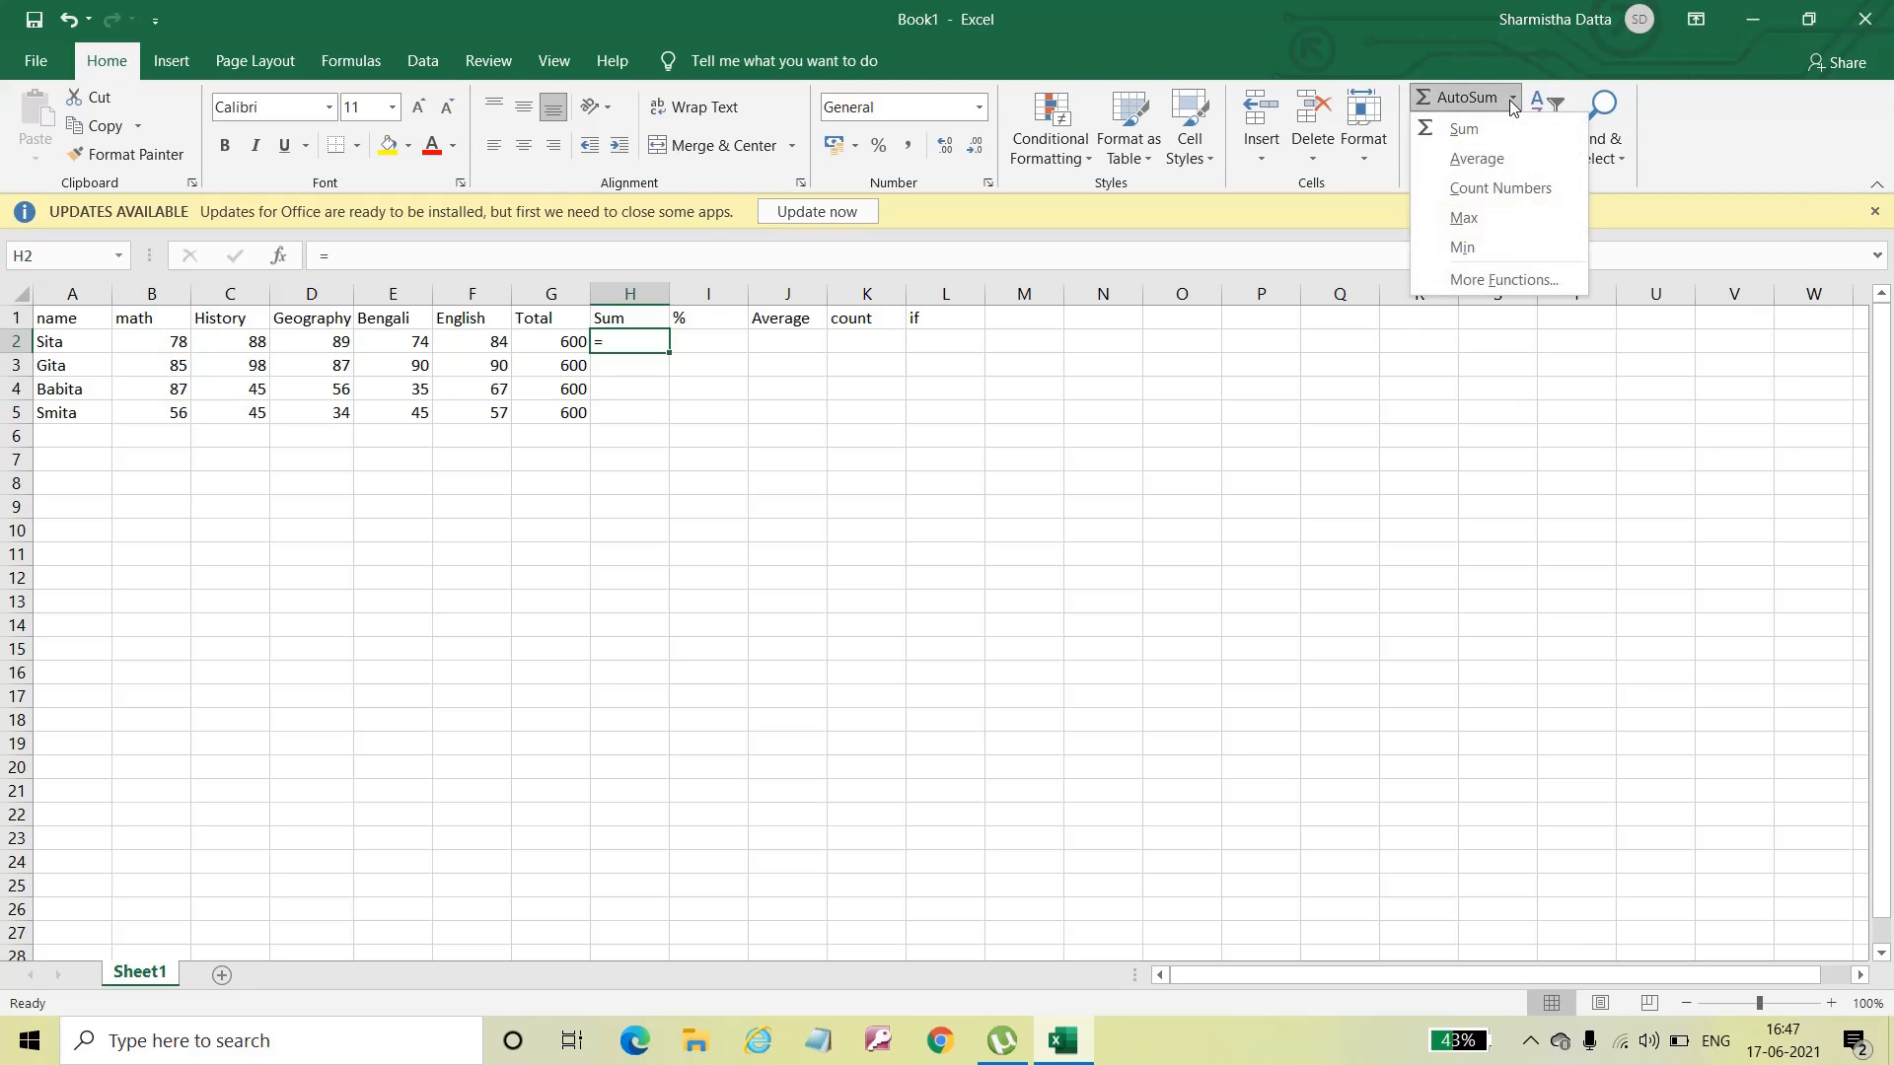
left_click(1456, 126)
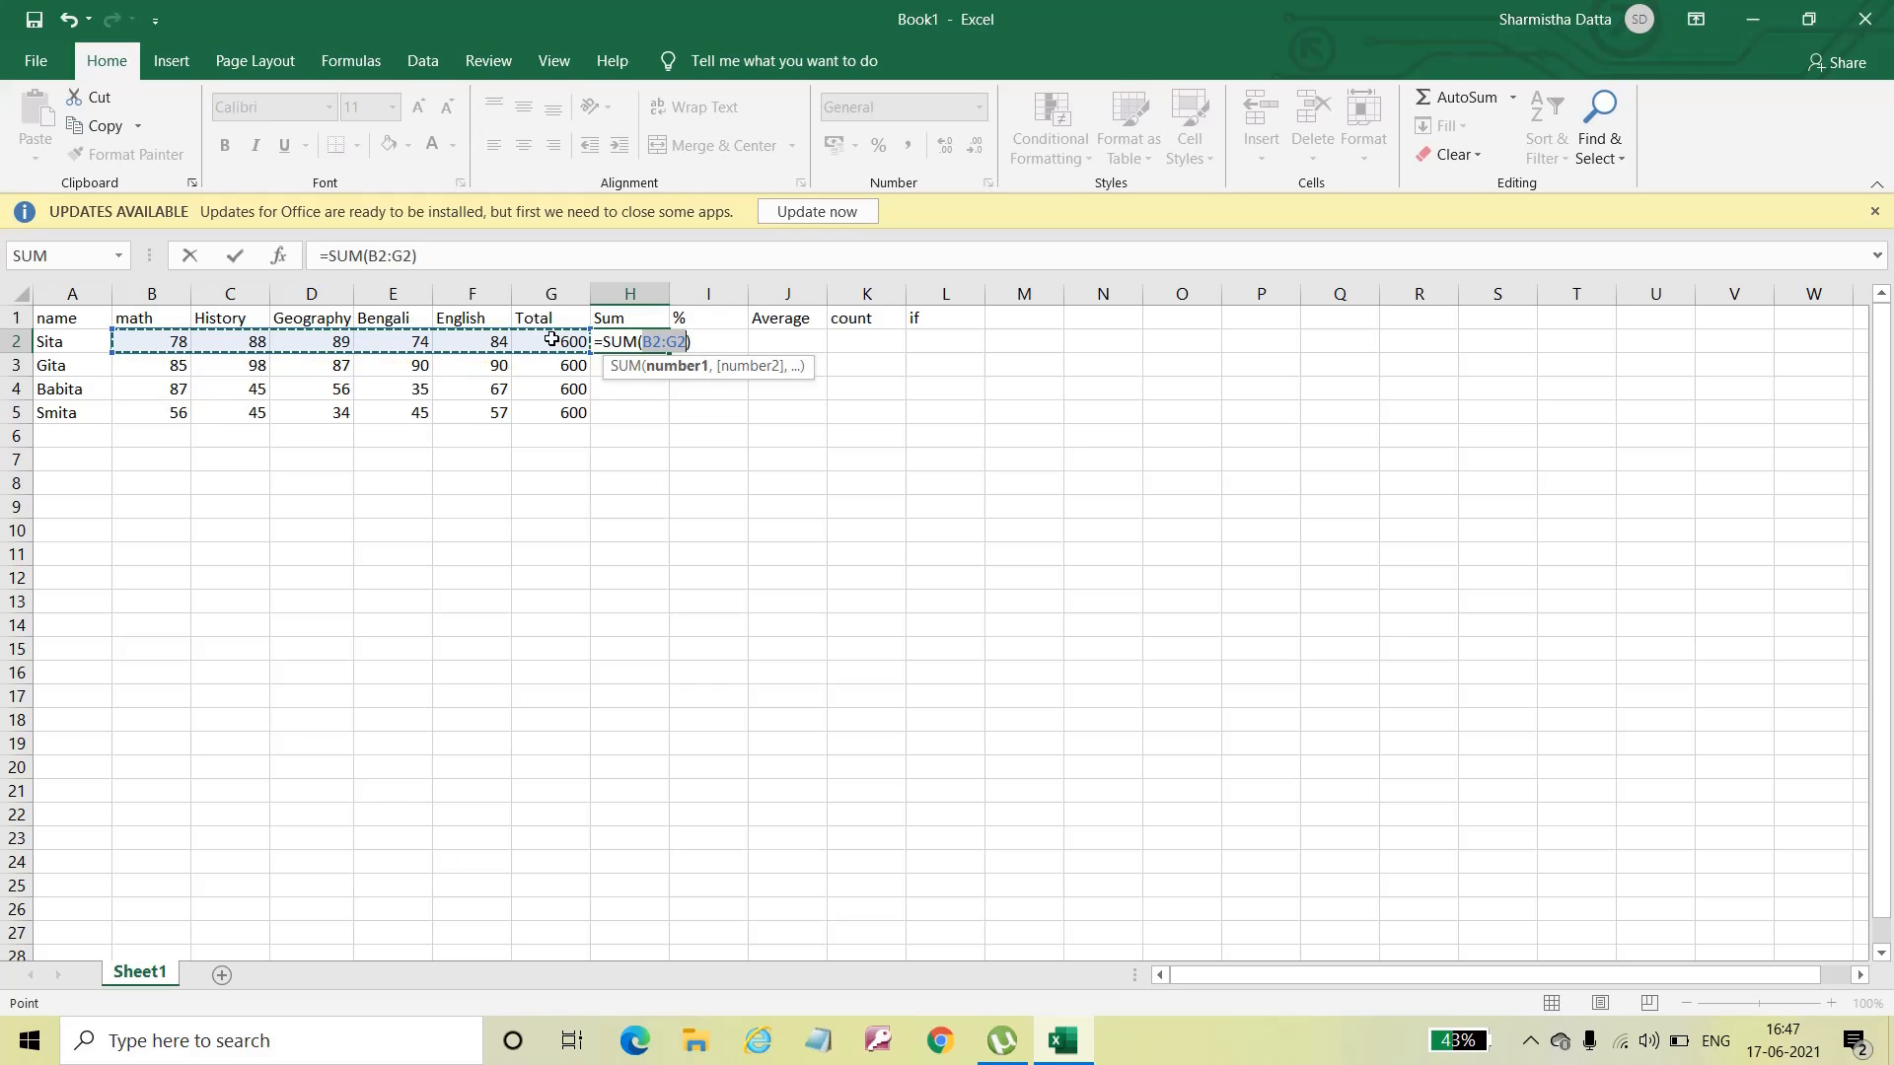
Step: Correct the range of the AutoSum formula in H2 to B2:F2 so that the Total column is excluded
left_click(695, 341)
key("BackSpace")
key("BackSpace")
key("BackSpace")
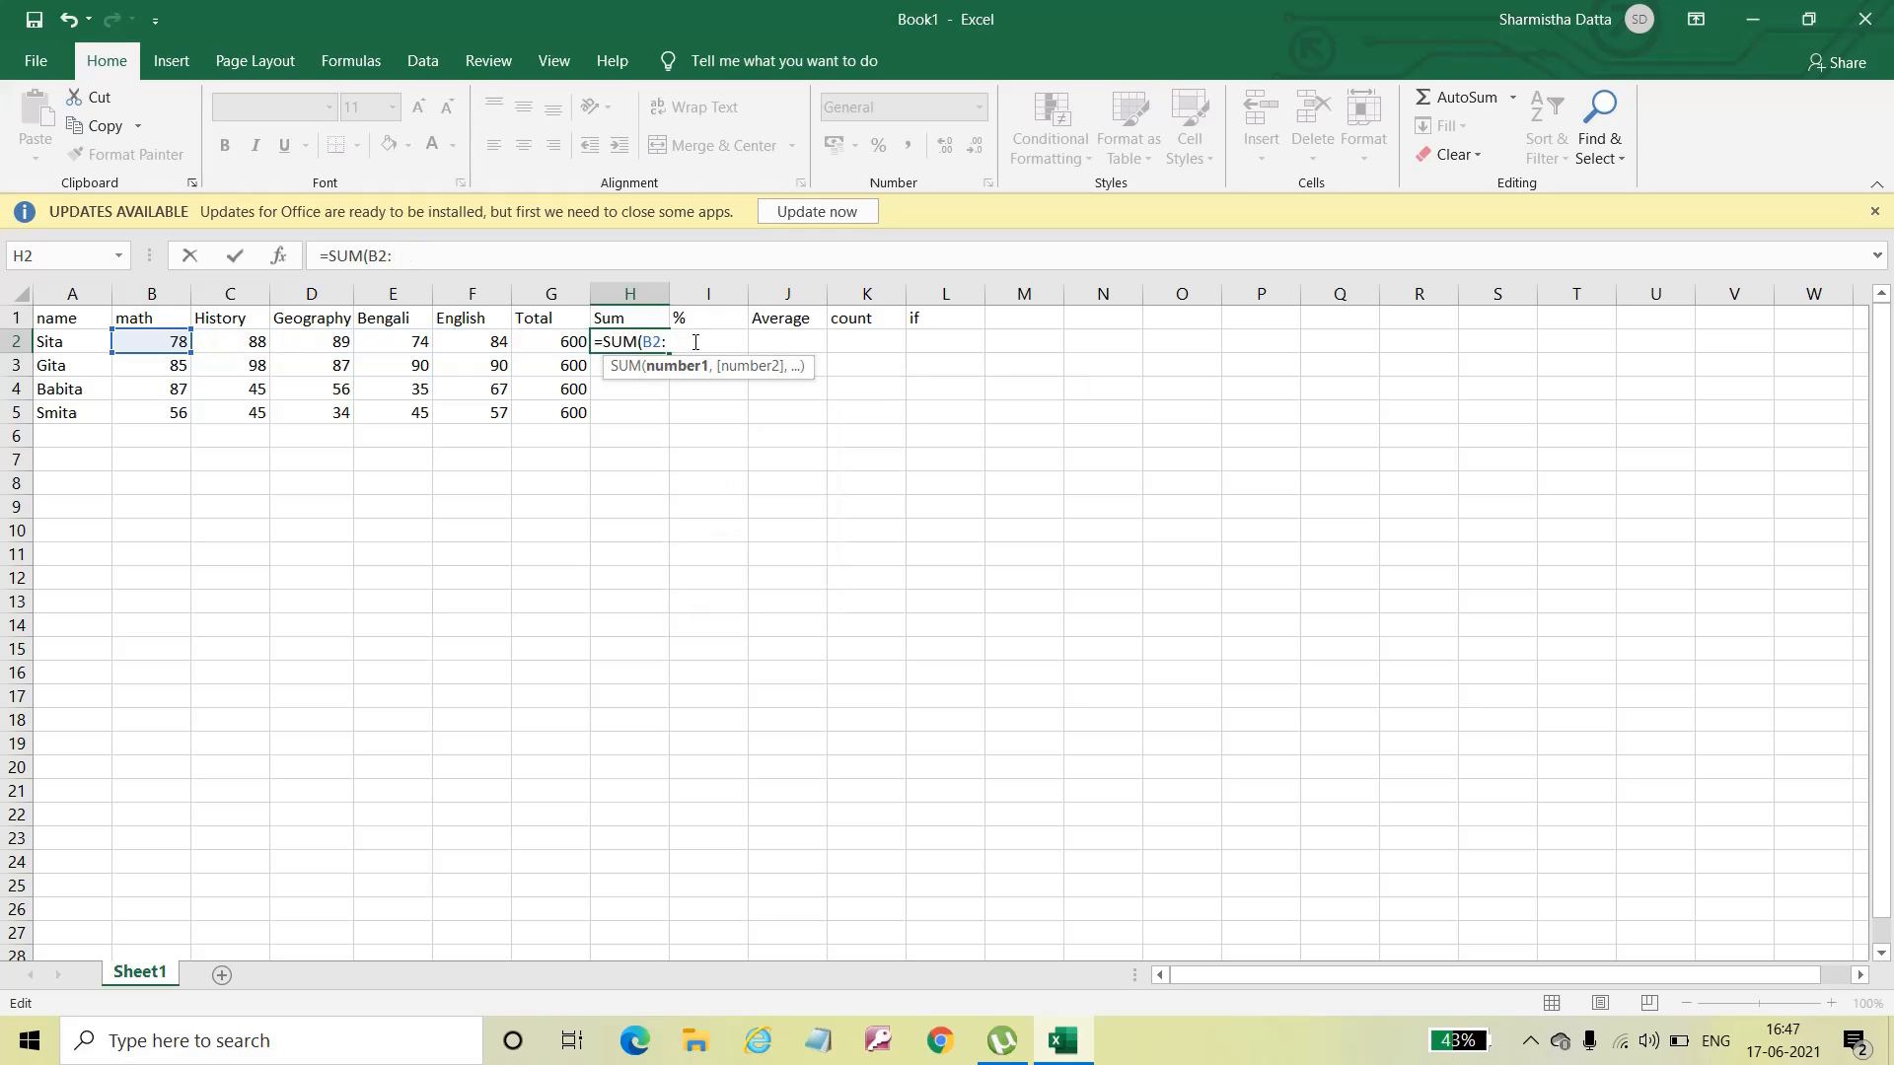
type("f2")
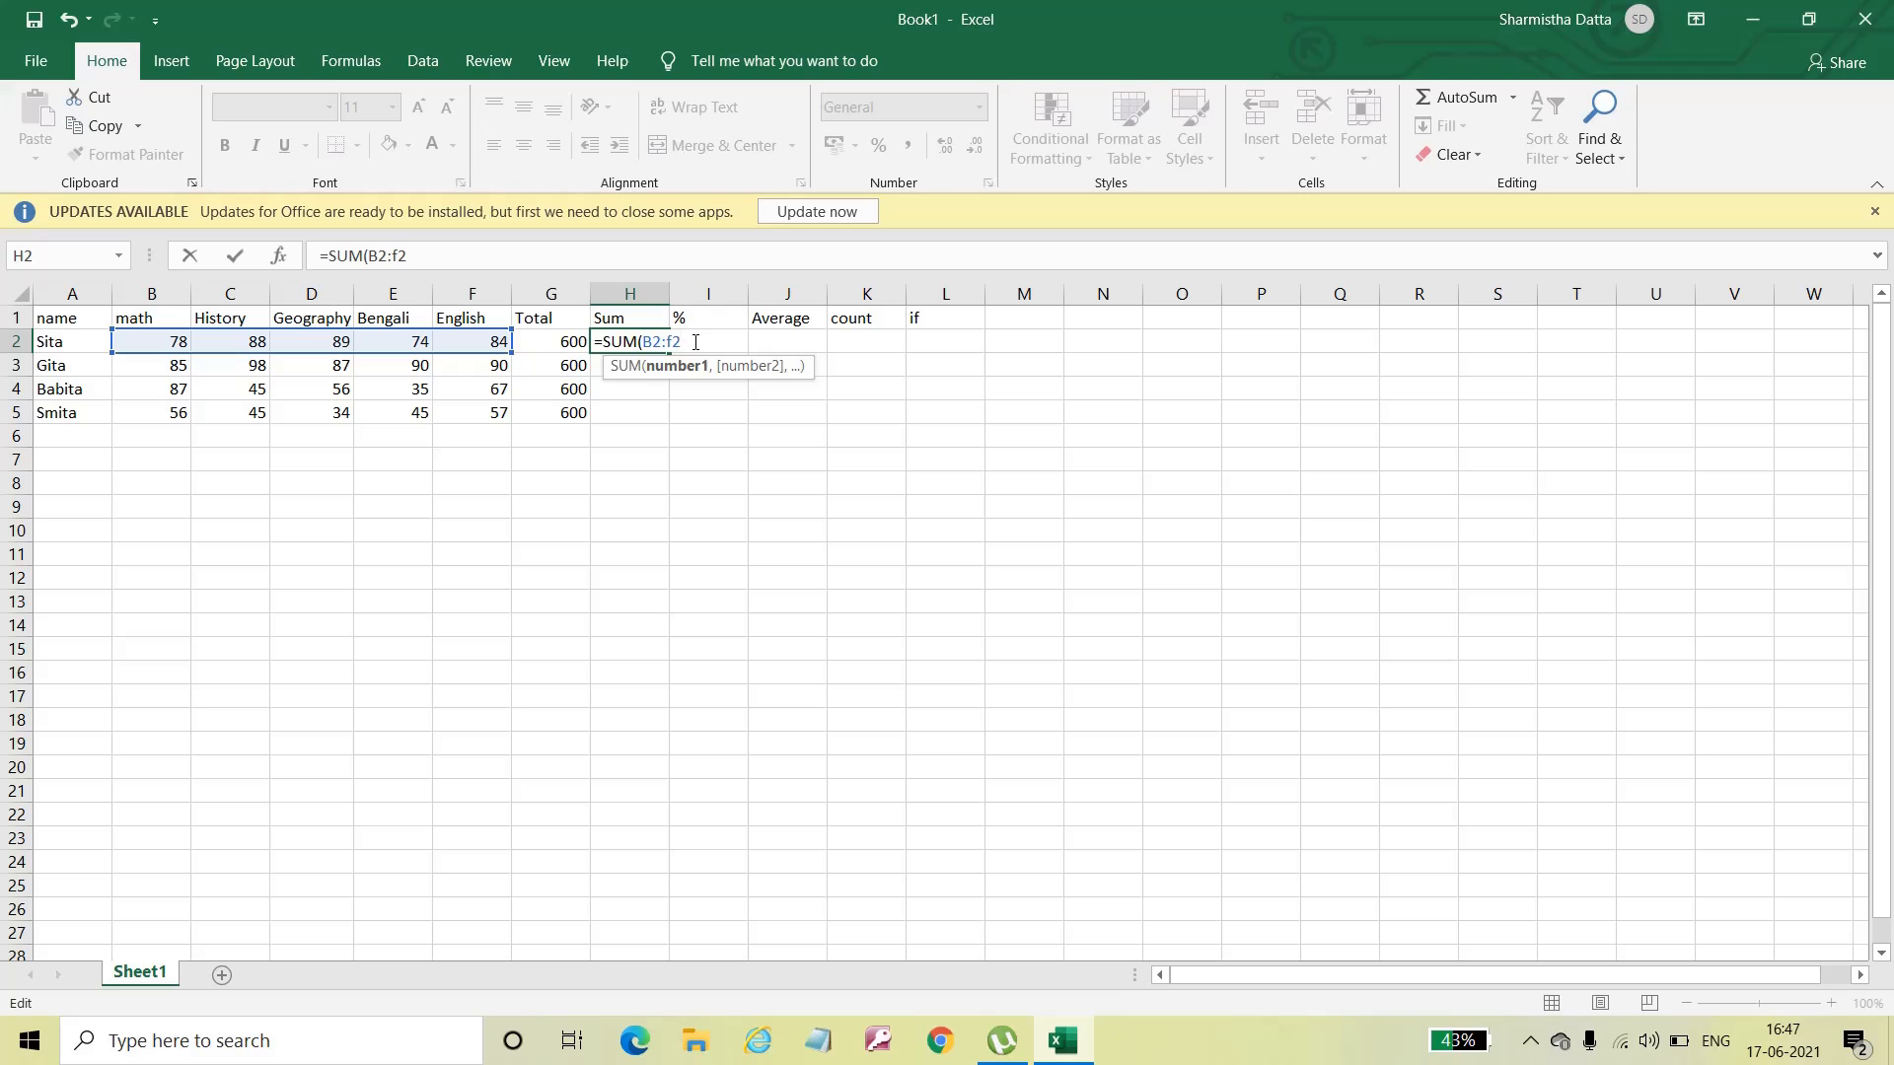
type(")")
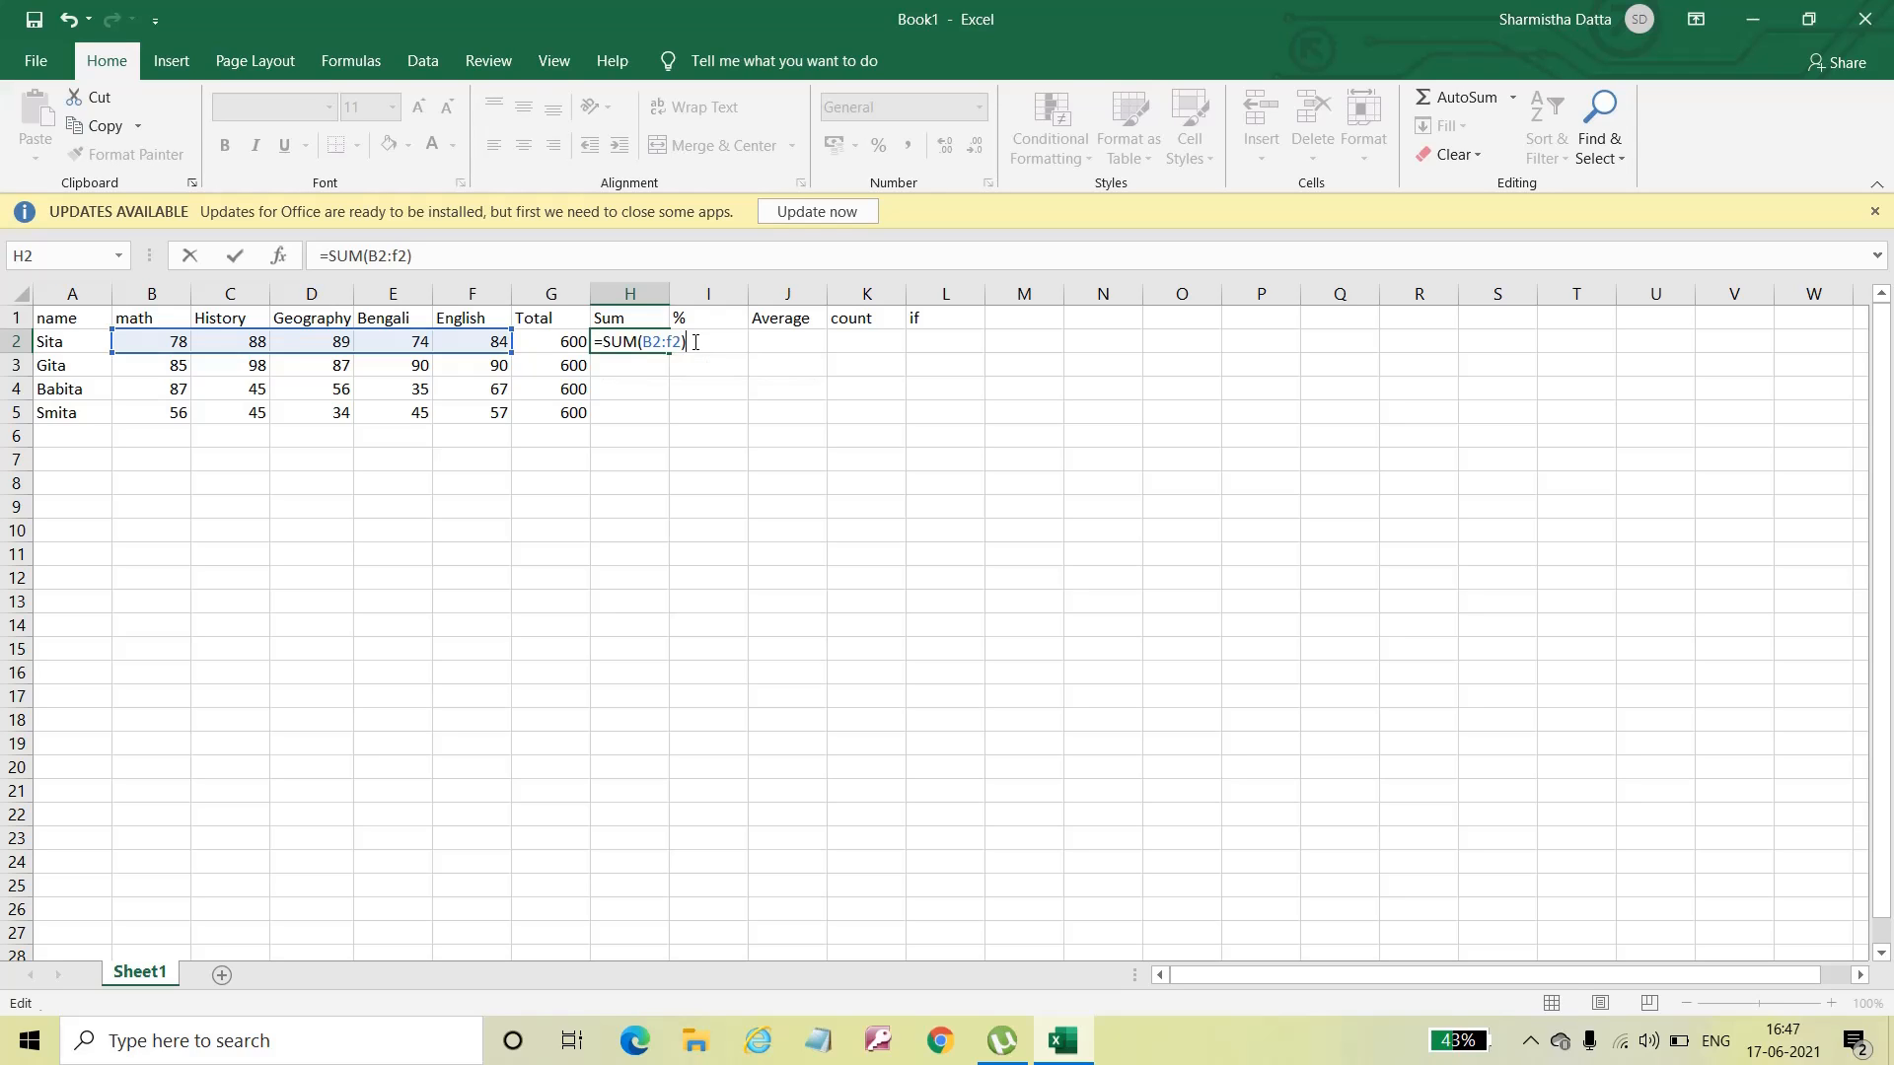
key("Return")
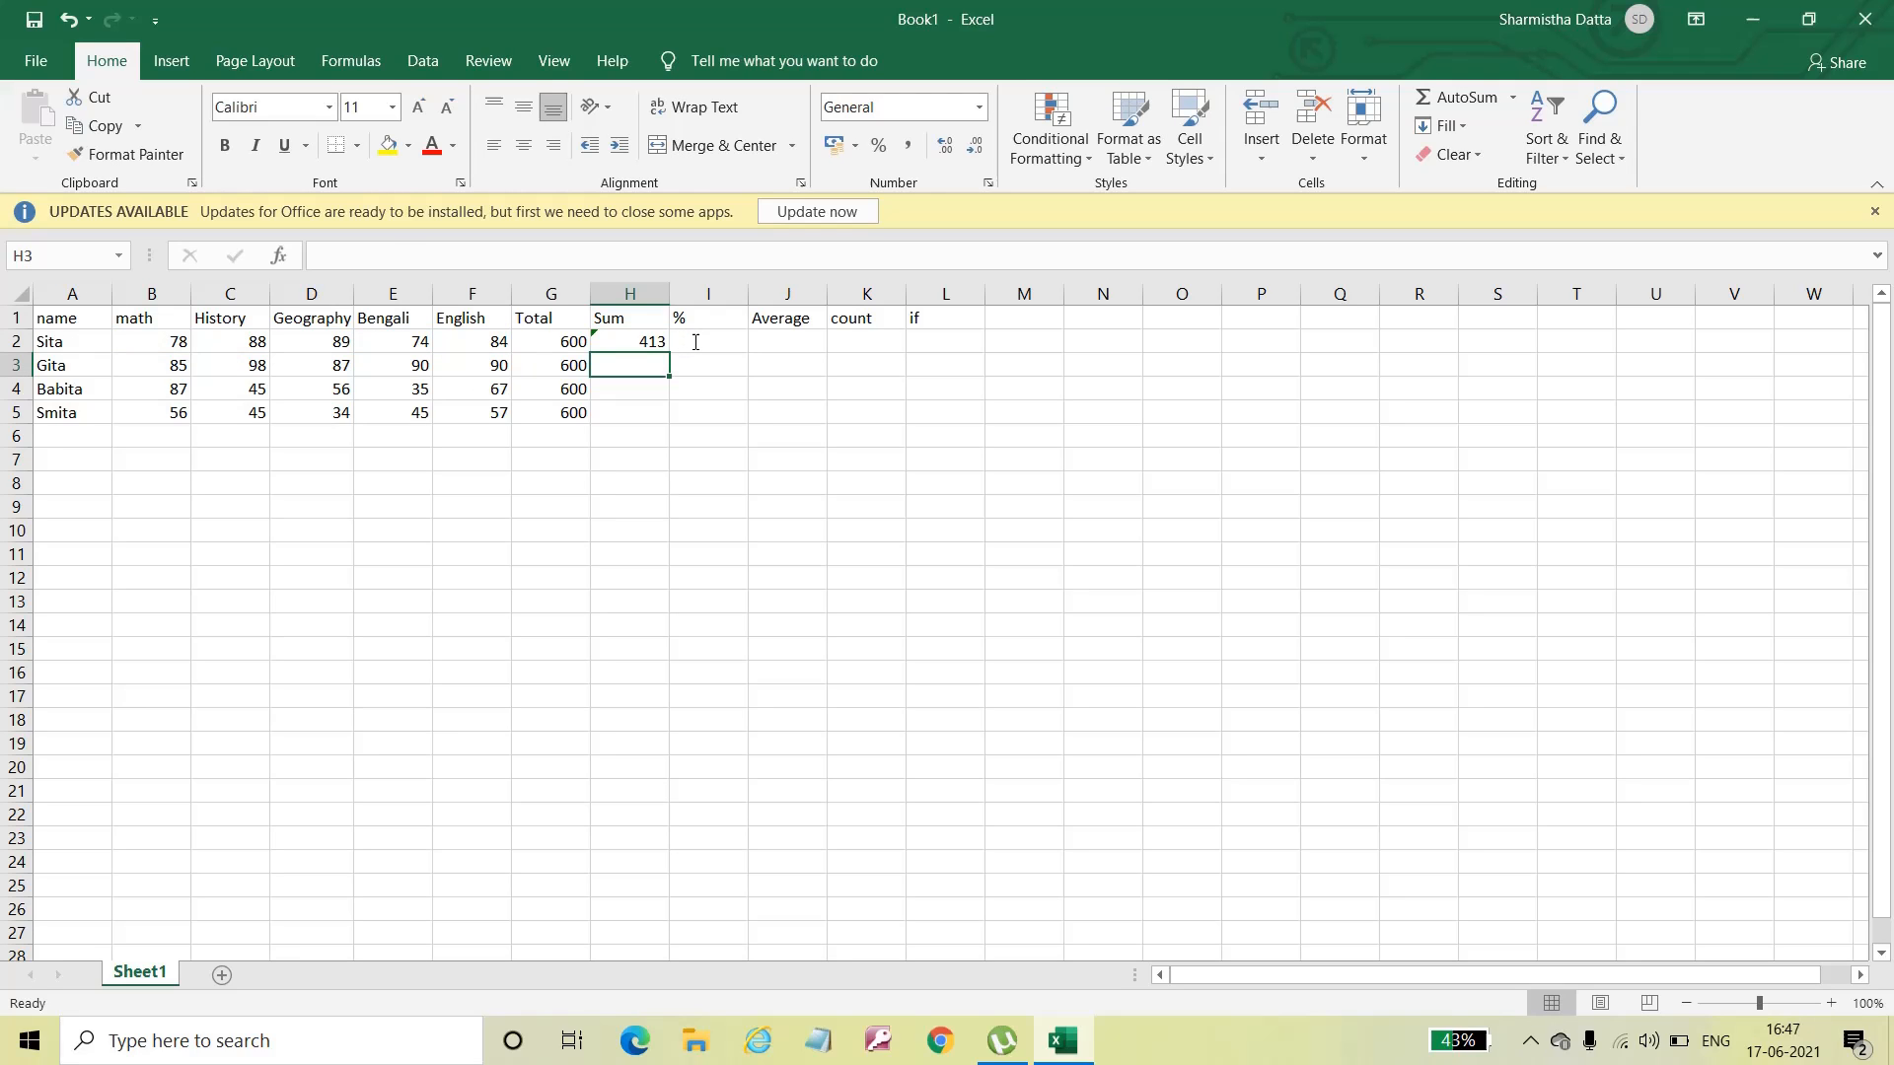
Step: Erase the whole SUM formula from cell H2
left_click(636, 341)
double_click(632, 342)
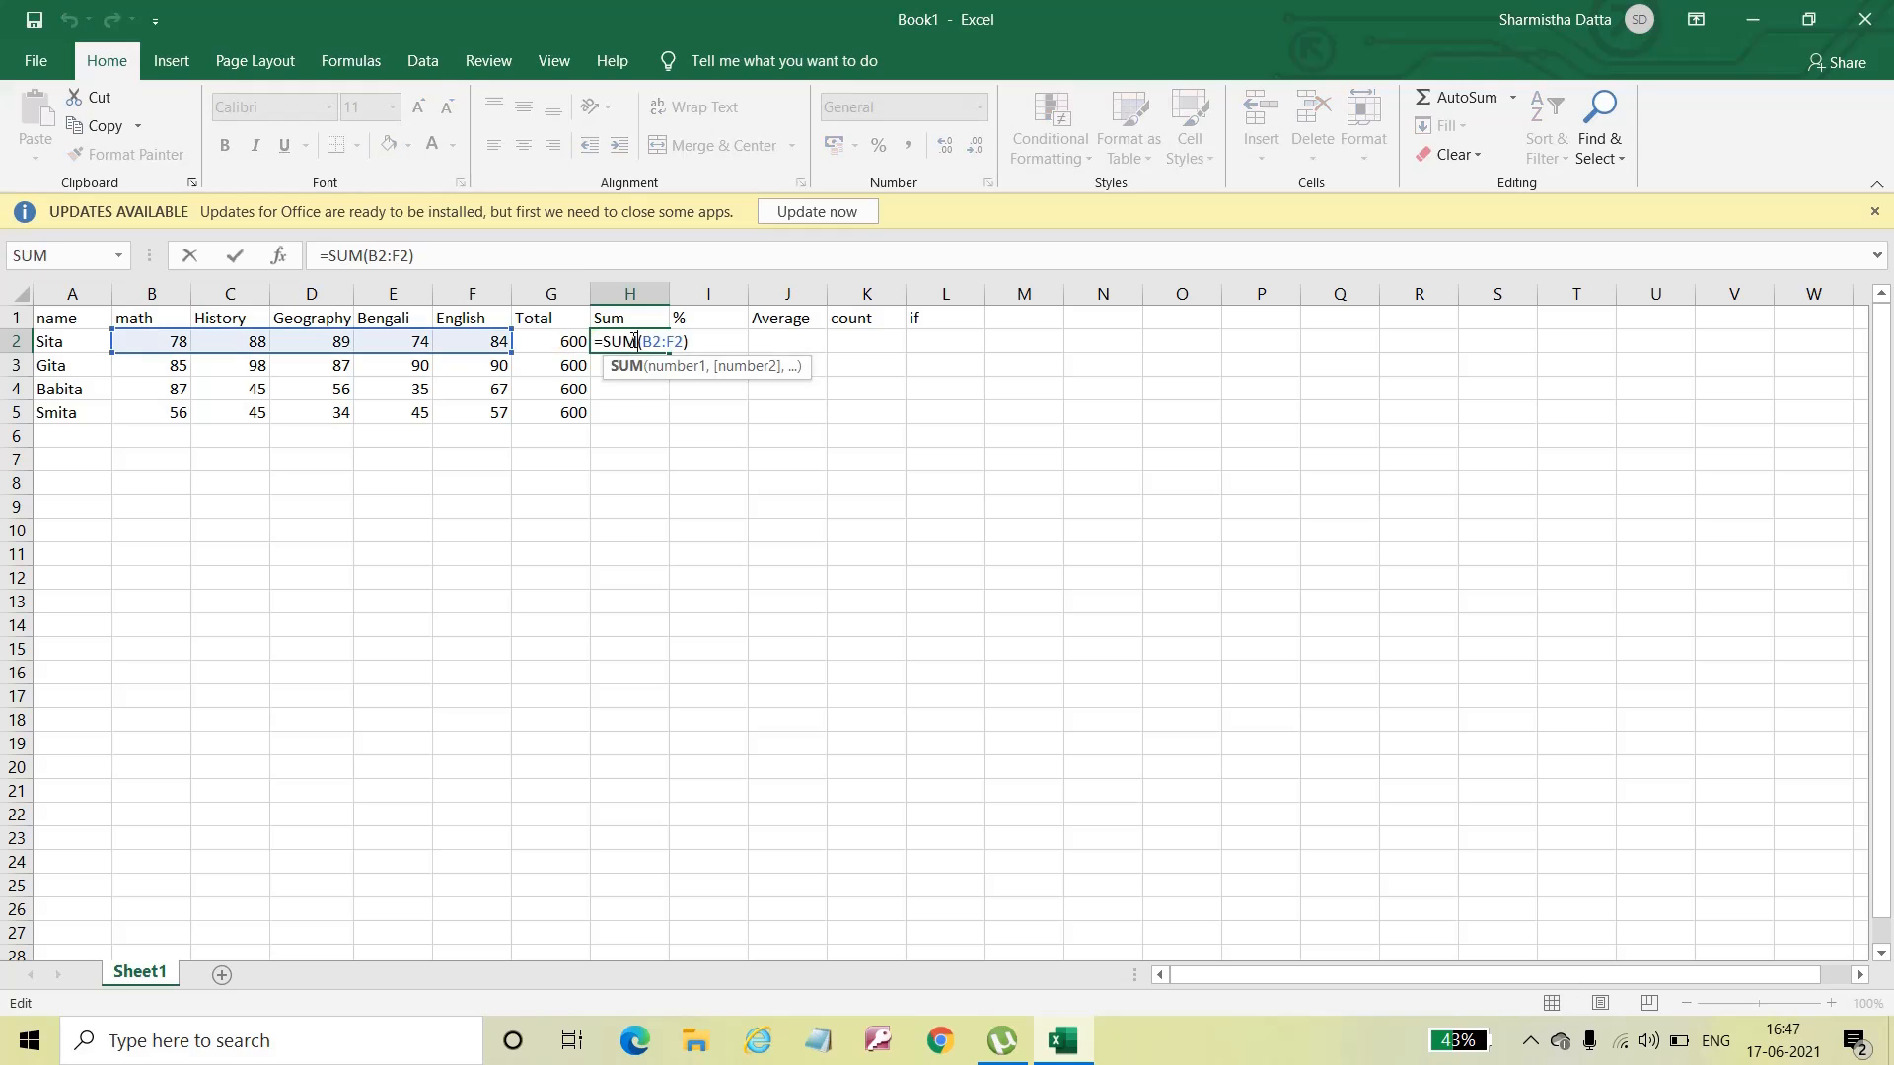
left_click(690, 337)
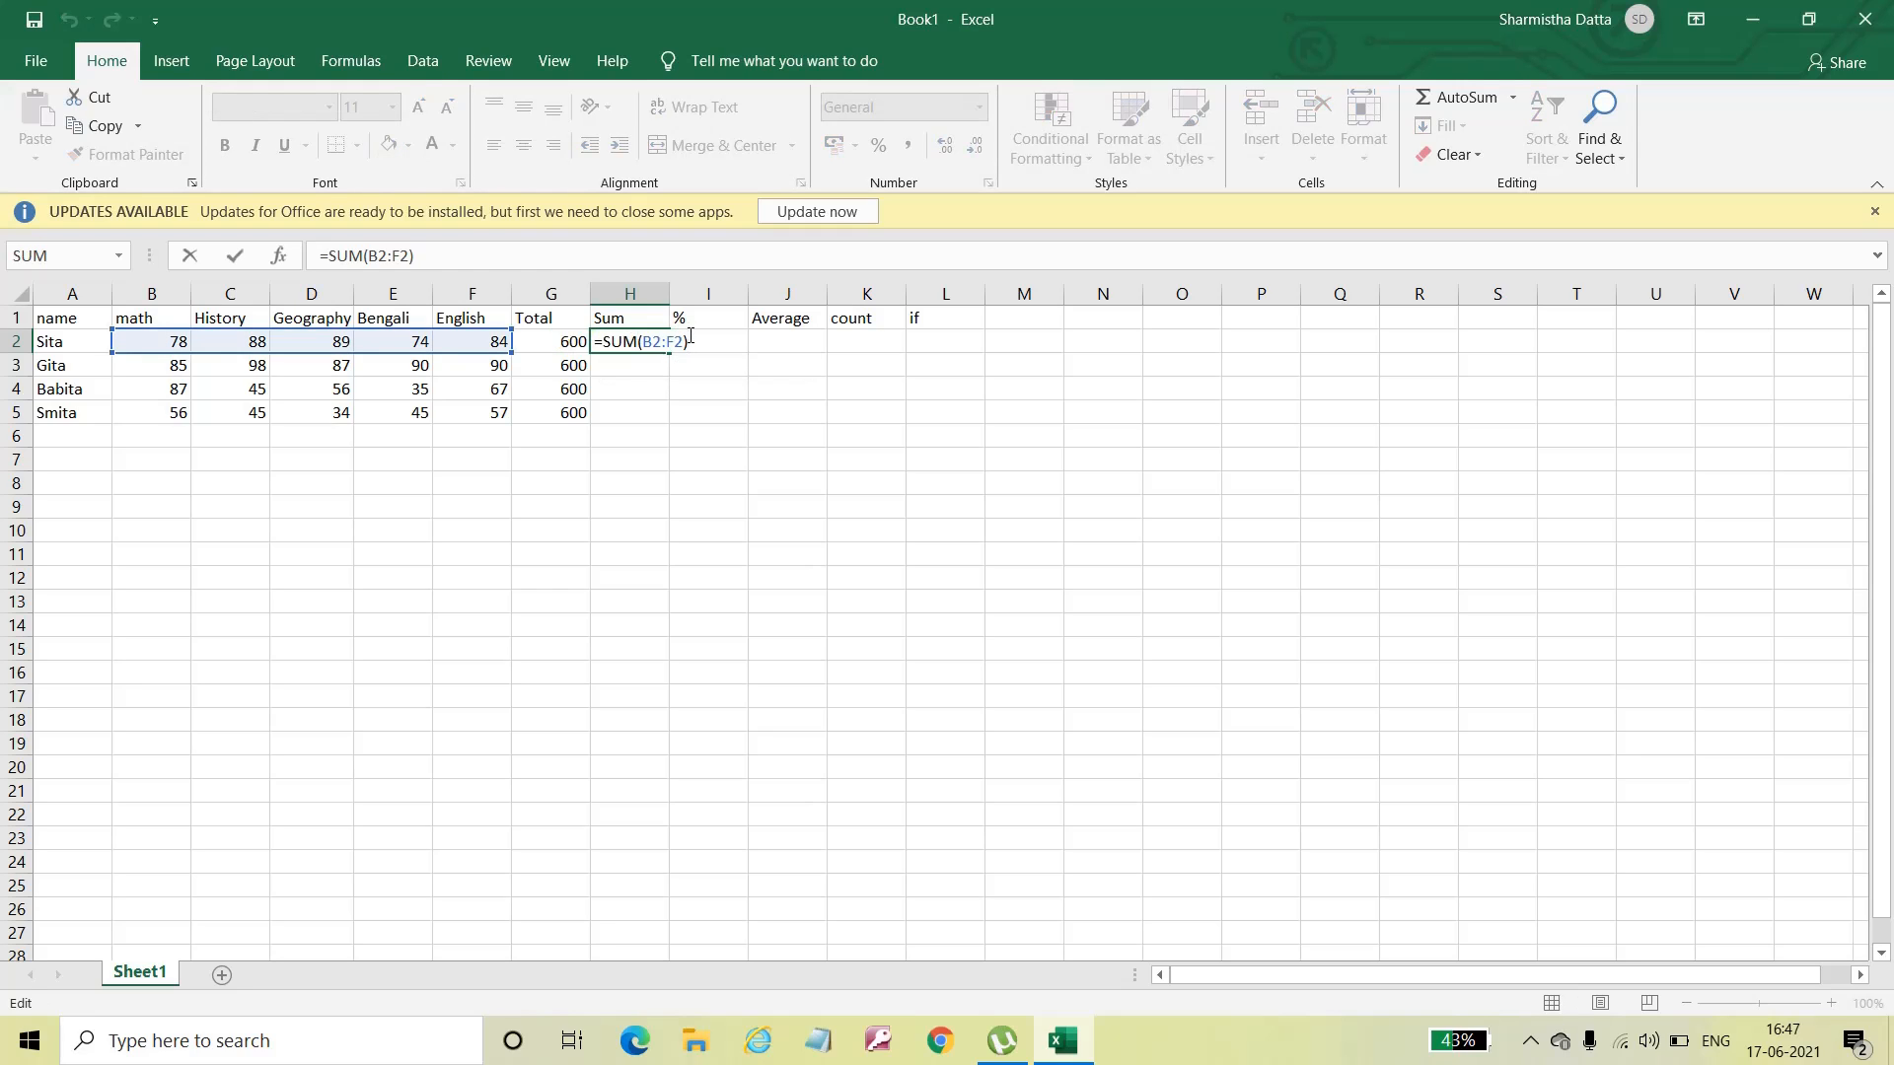
key("BackSpace")
key("BackSpace")
key("BackSpace")
key("BackSpace")
key("BackSpace")
key("BackSpace")
key("BackSpace")
key("BackSpace")
key("BackSpace")
key("BackSpace")
key("BackSpace")
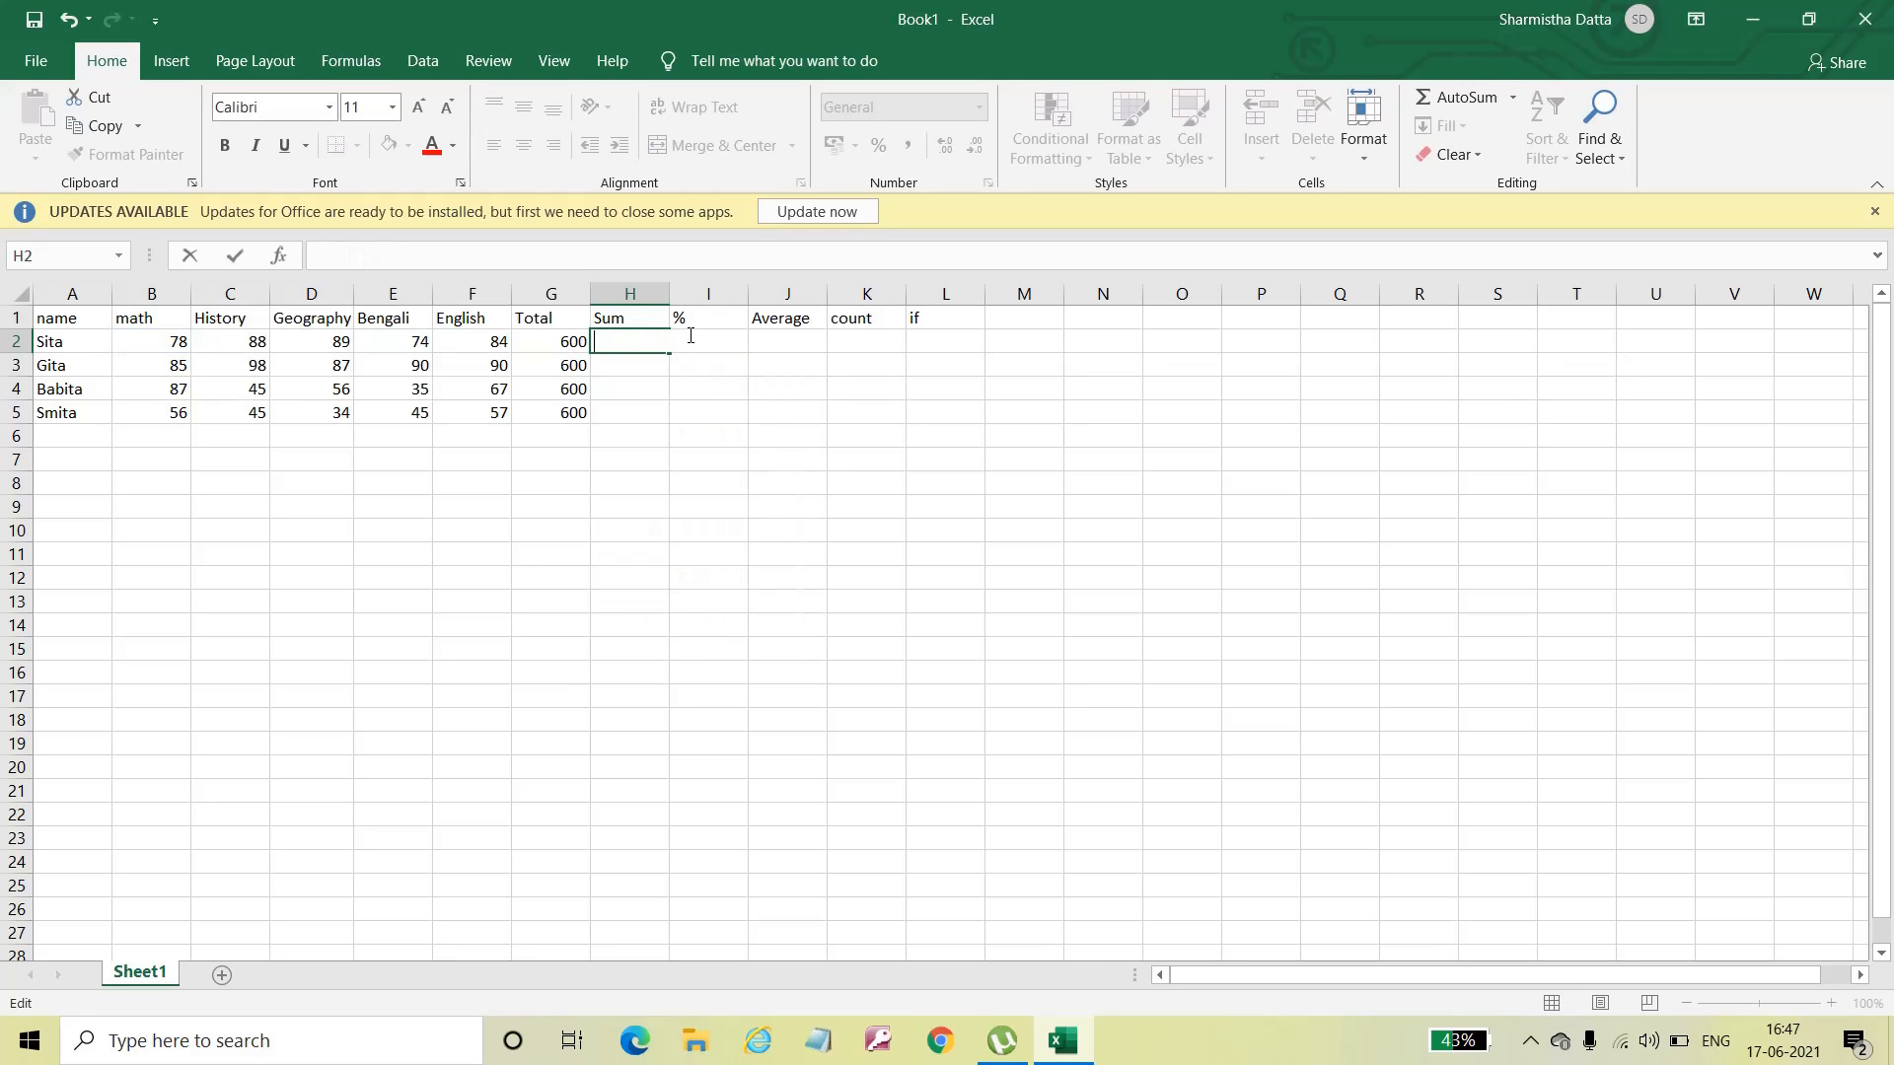
Step: Enter the formula =sum(B2+C2+E2+F2) in H2, adding the individual mark cells
type("=")
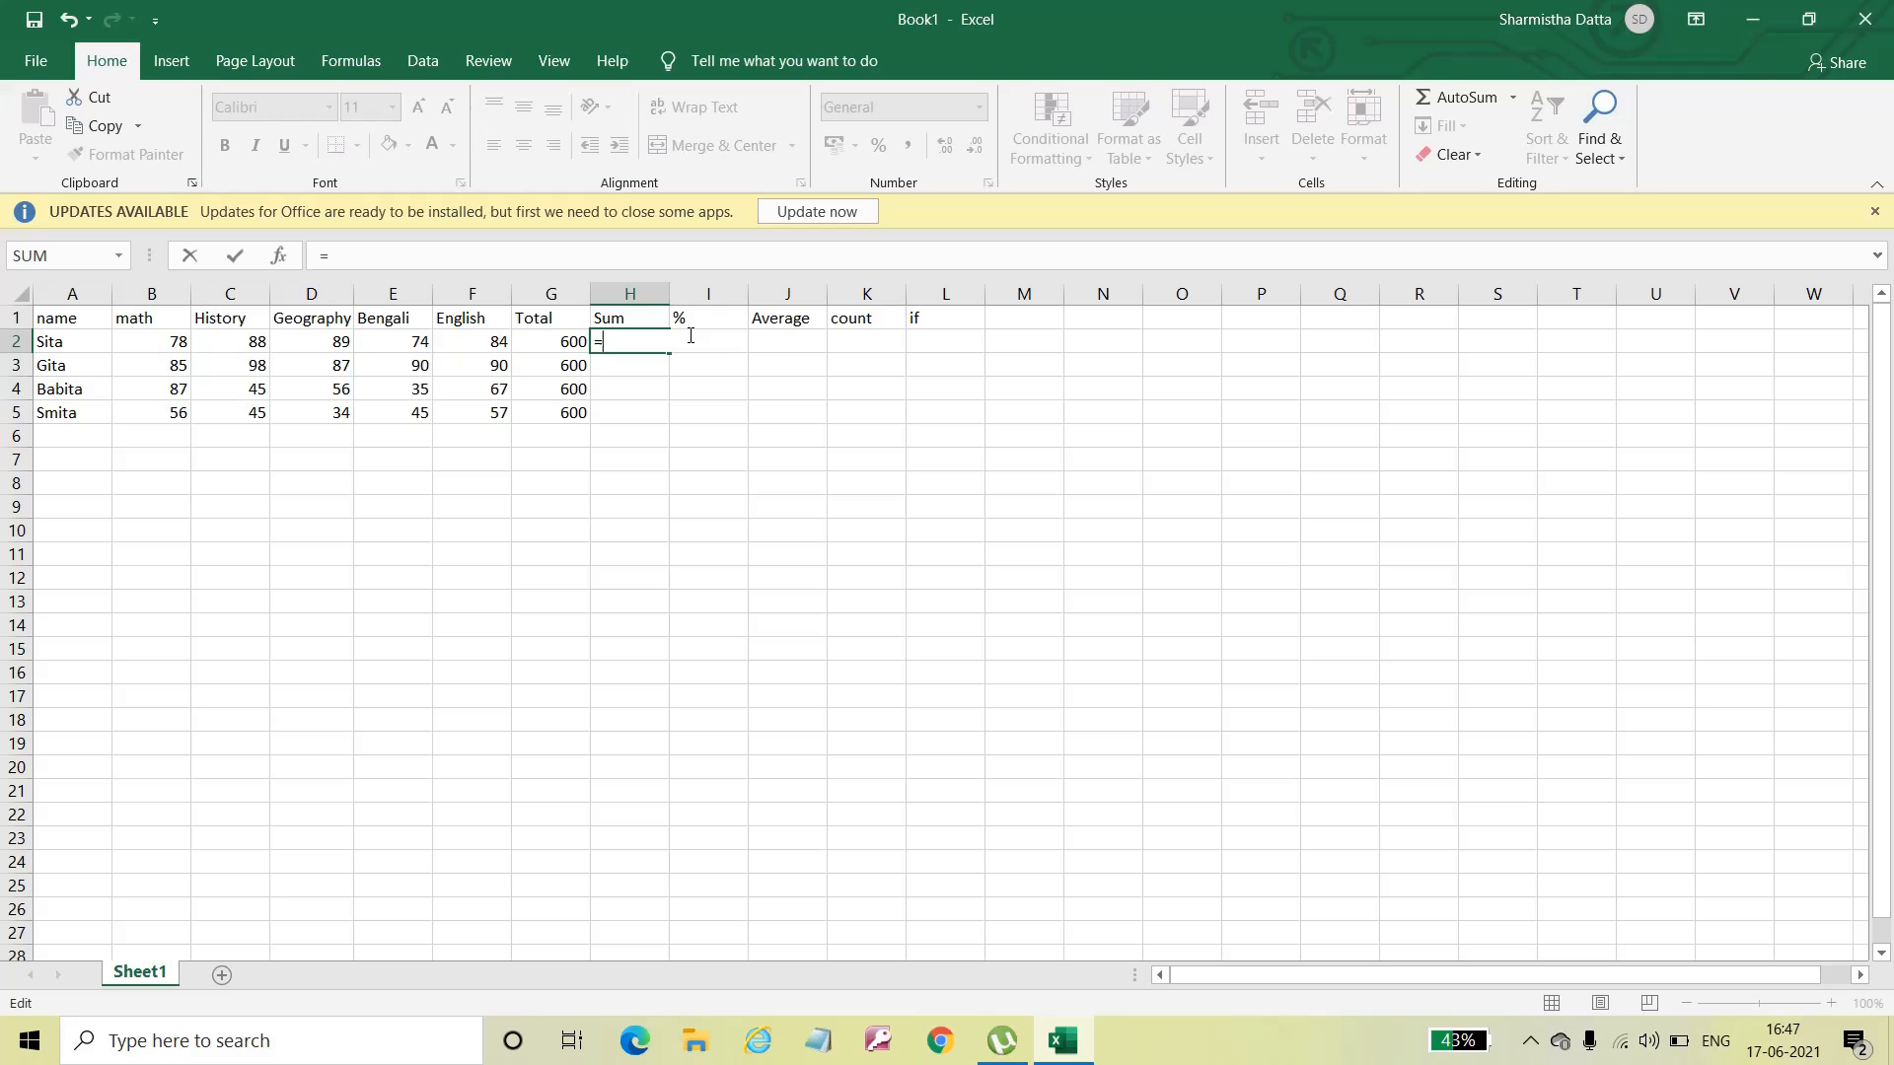
type("sum")
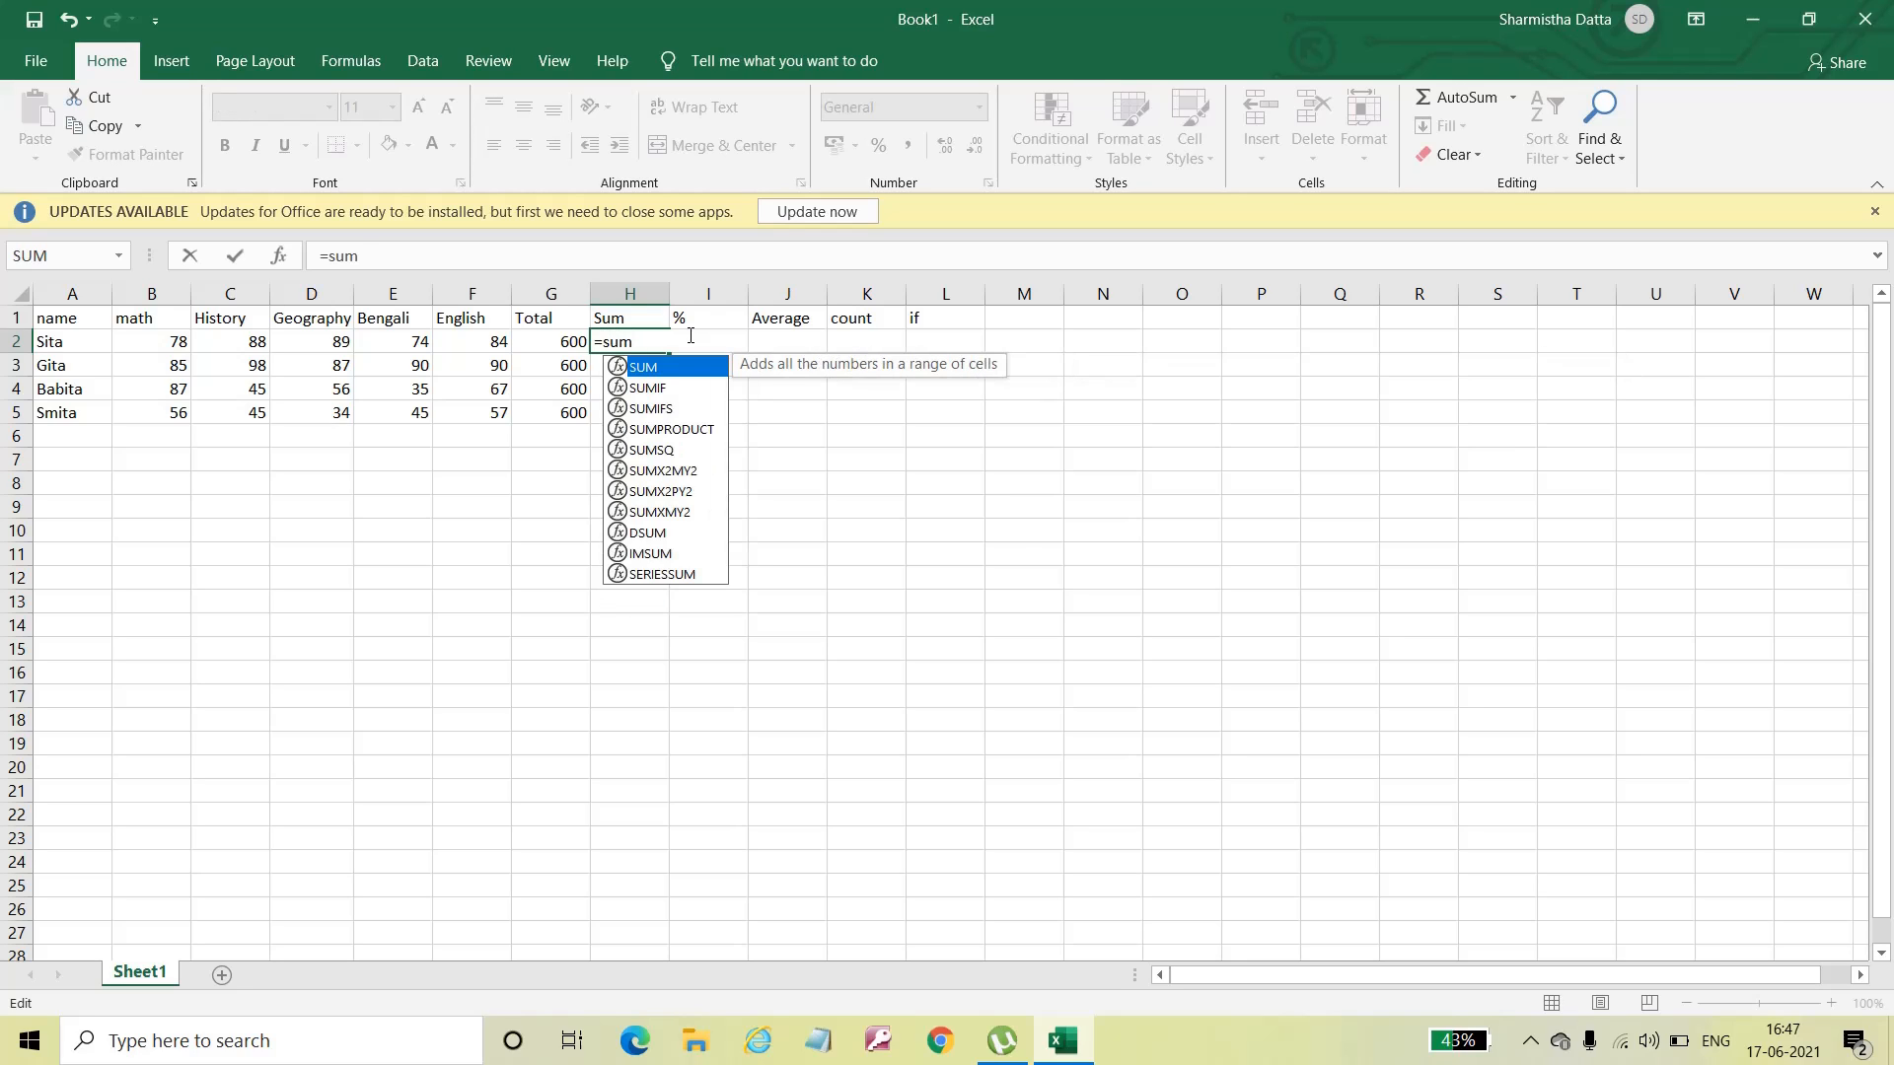
type("(")
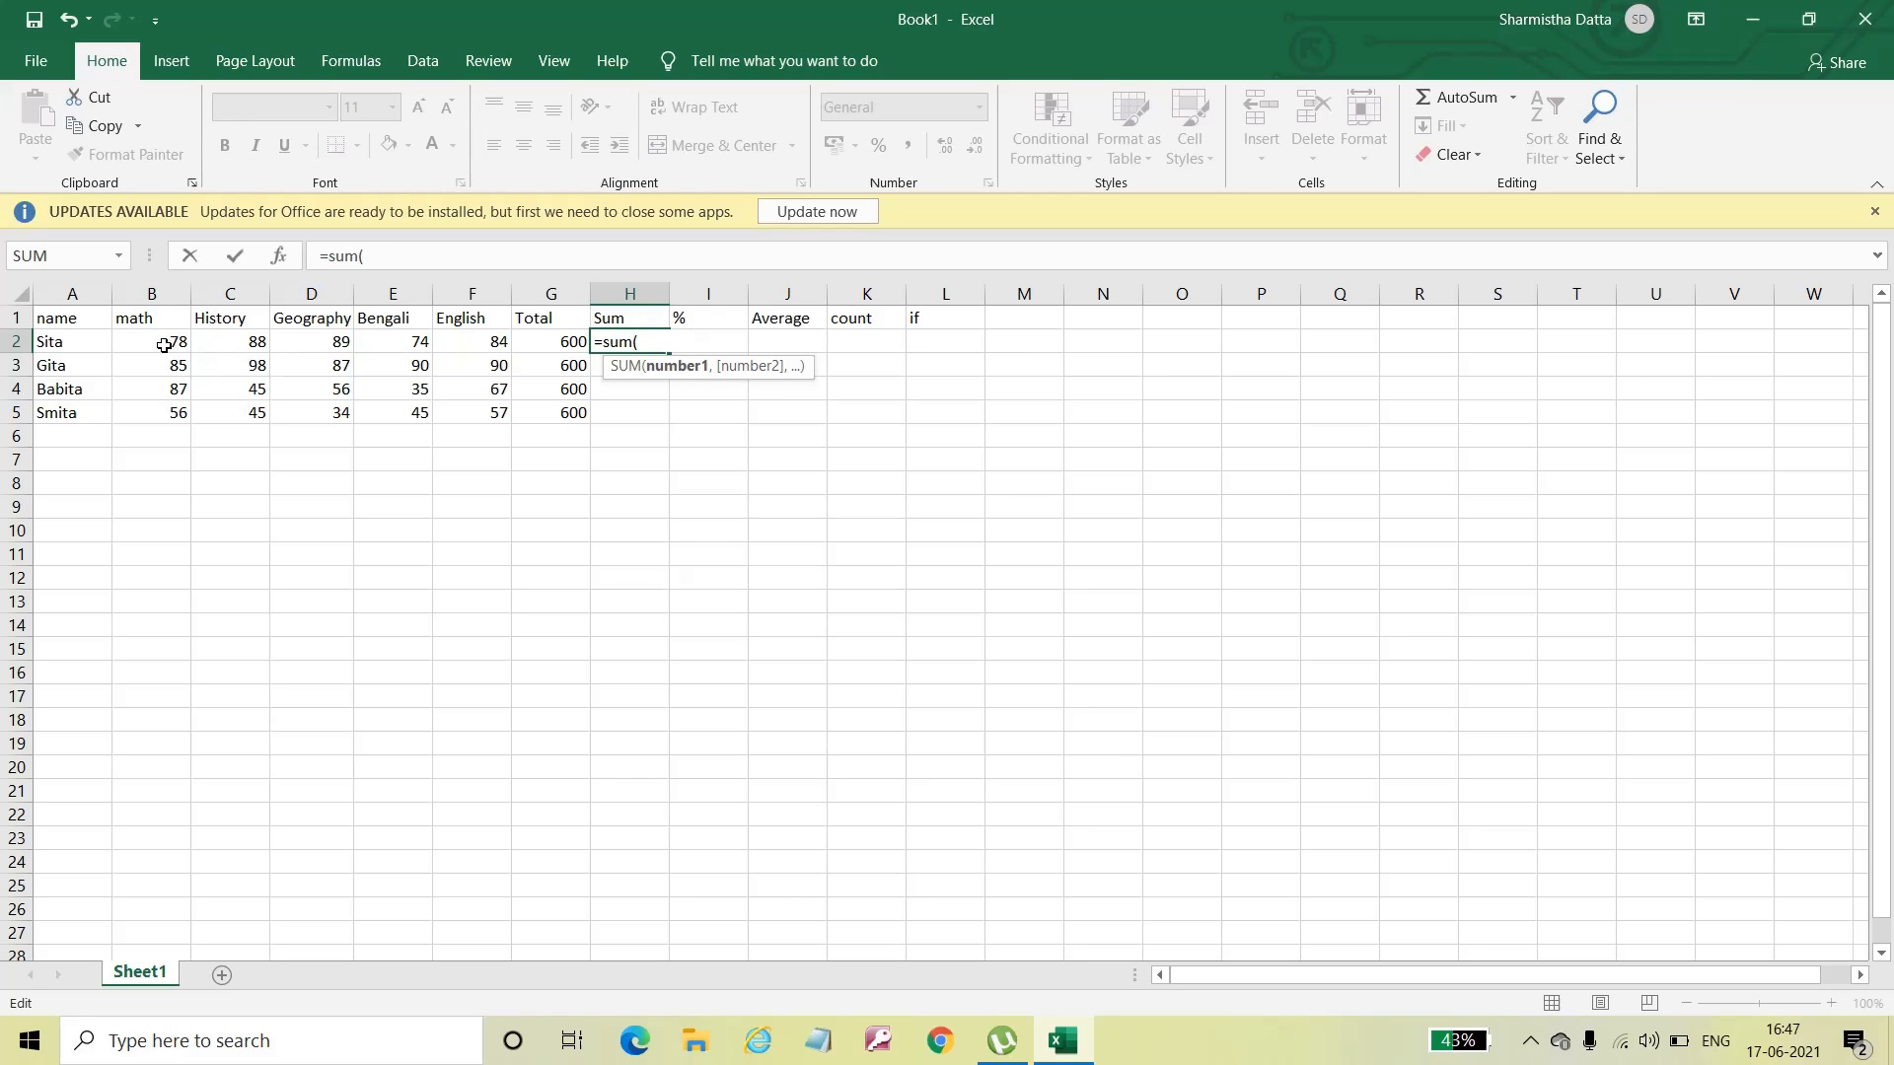
left_click(162, 343)
type("+")
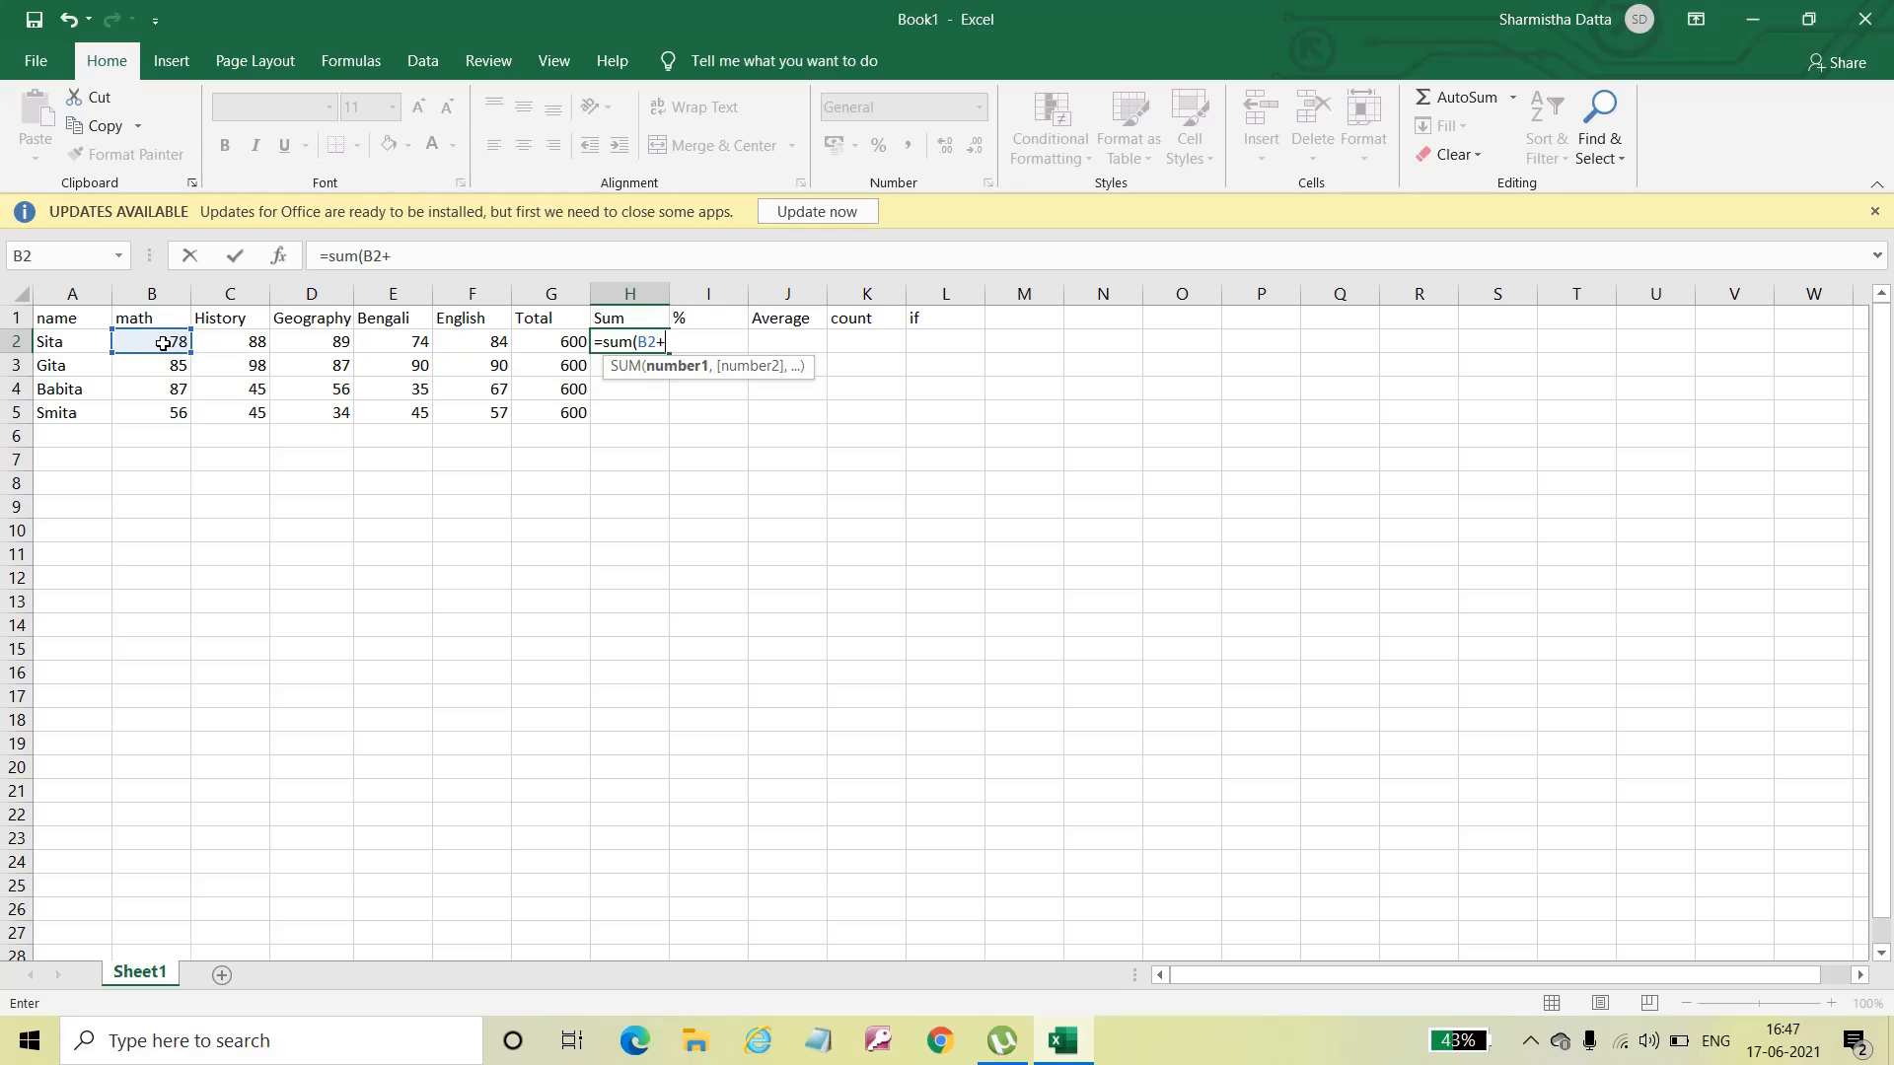
left_click(212, 341)
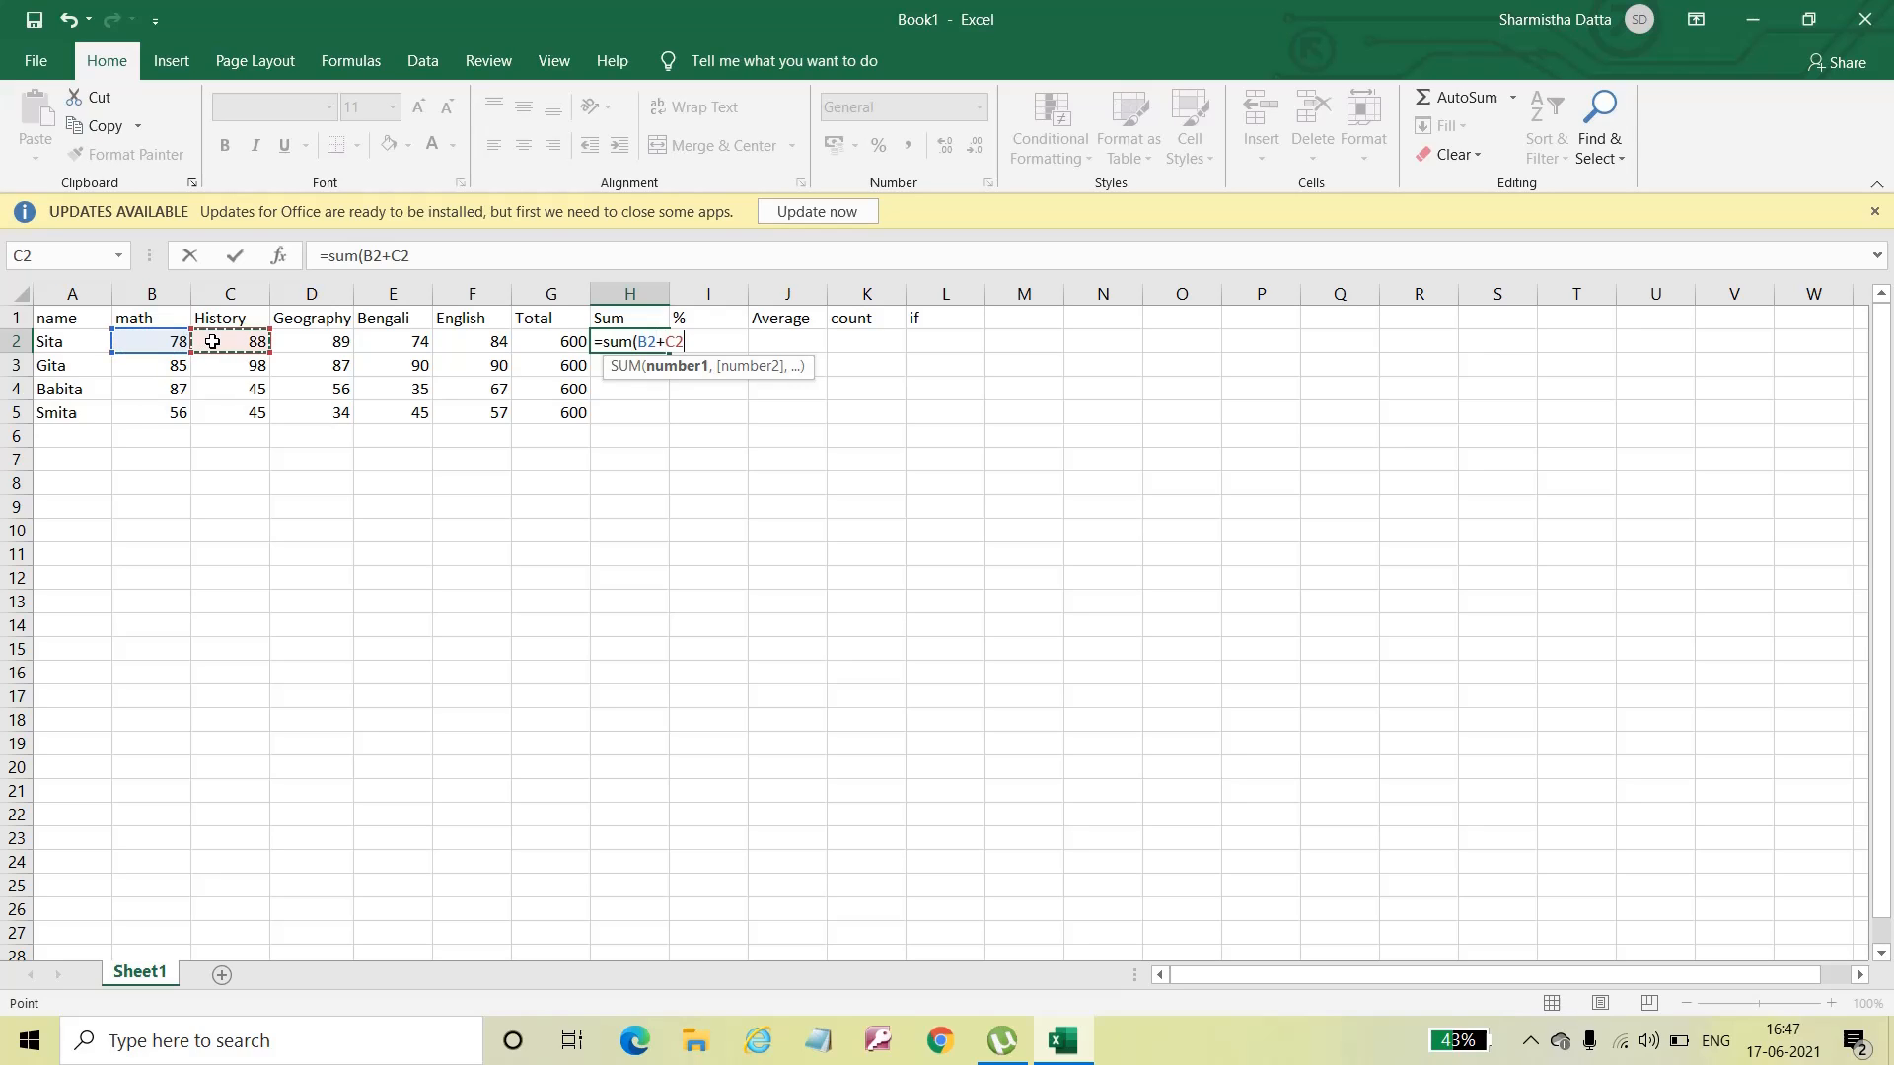
type("+")
left_click(390, 338)
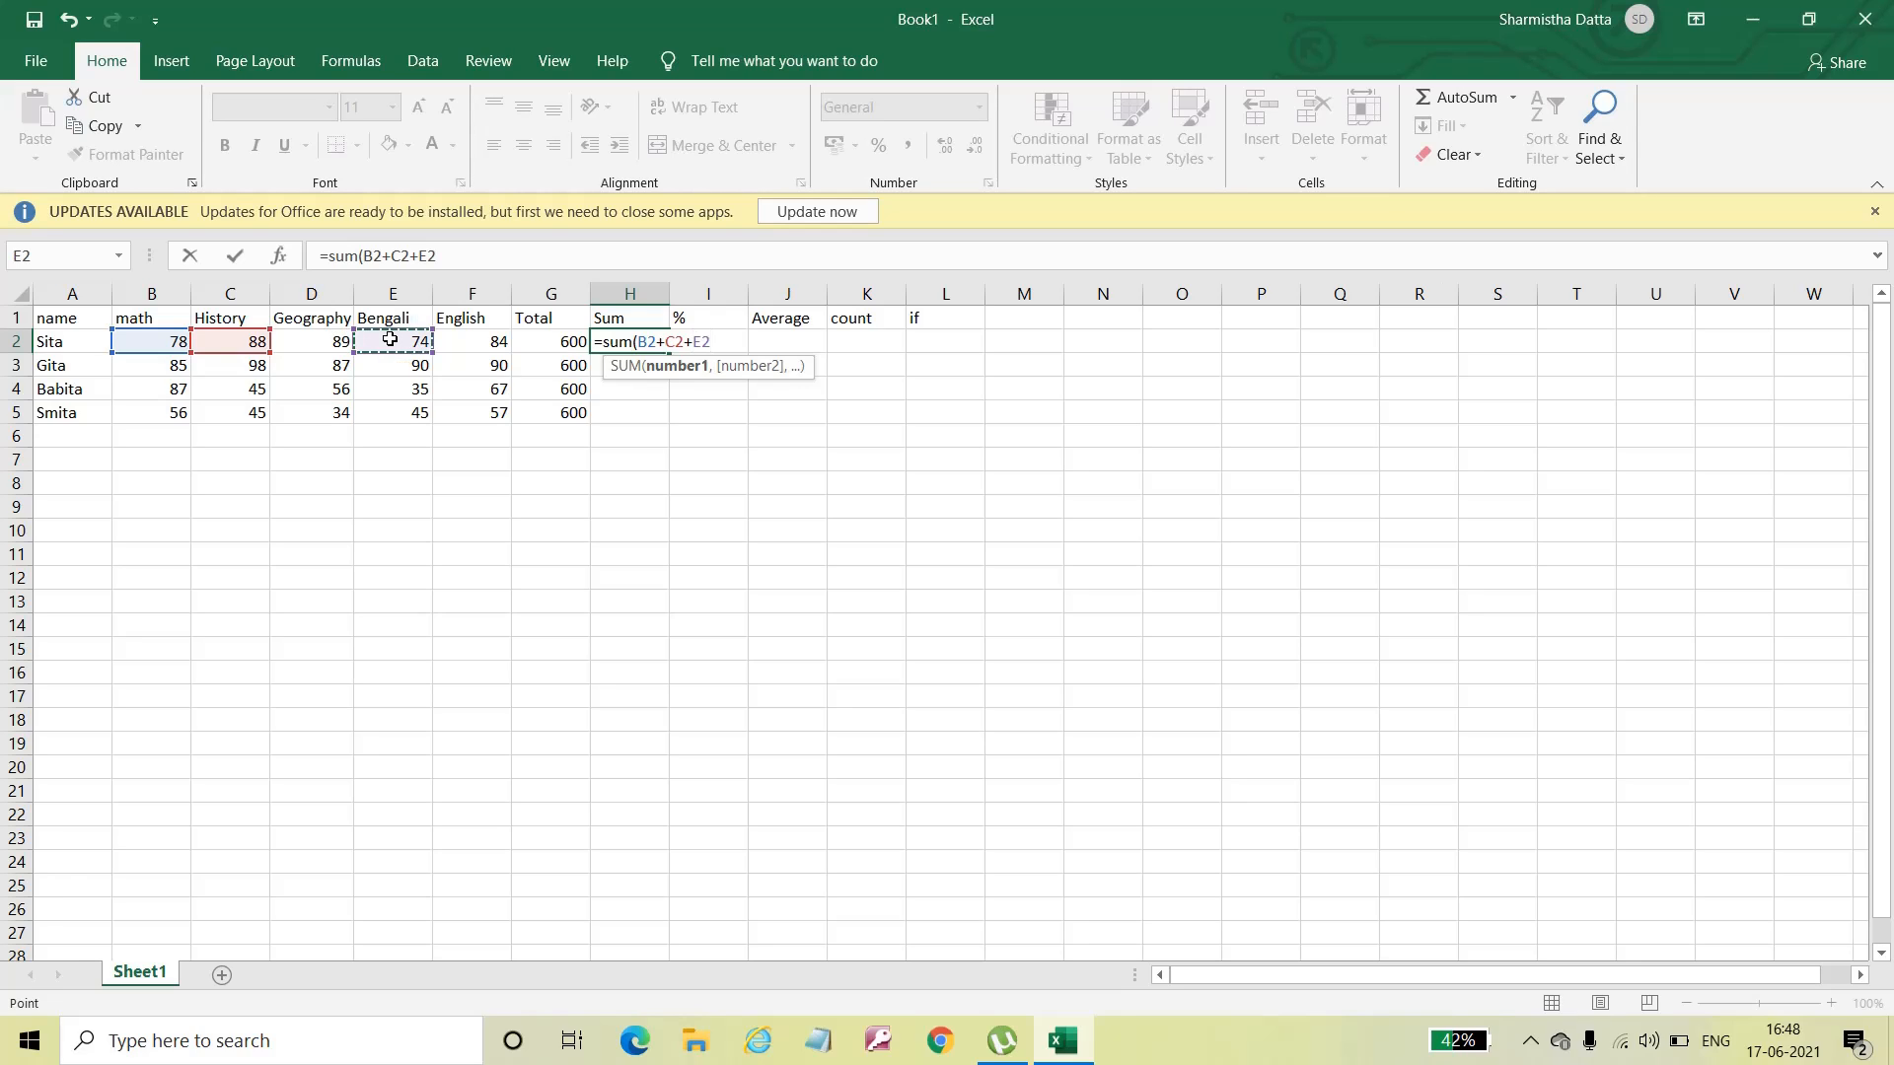
type("+")
left_click(463, 342)
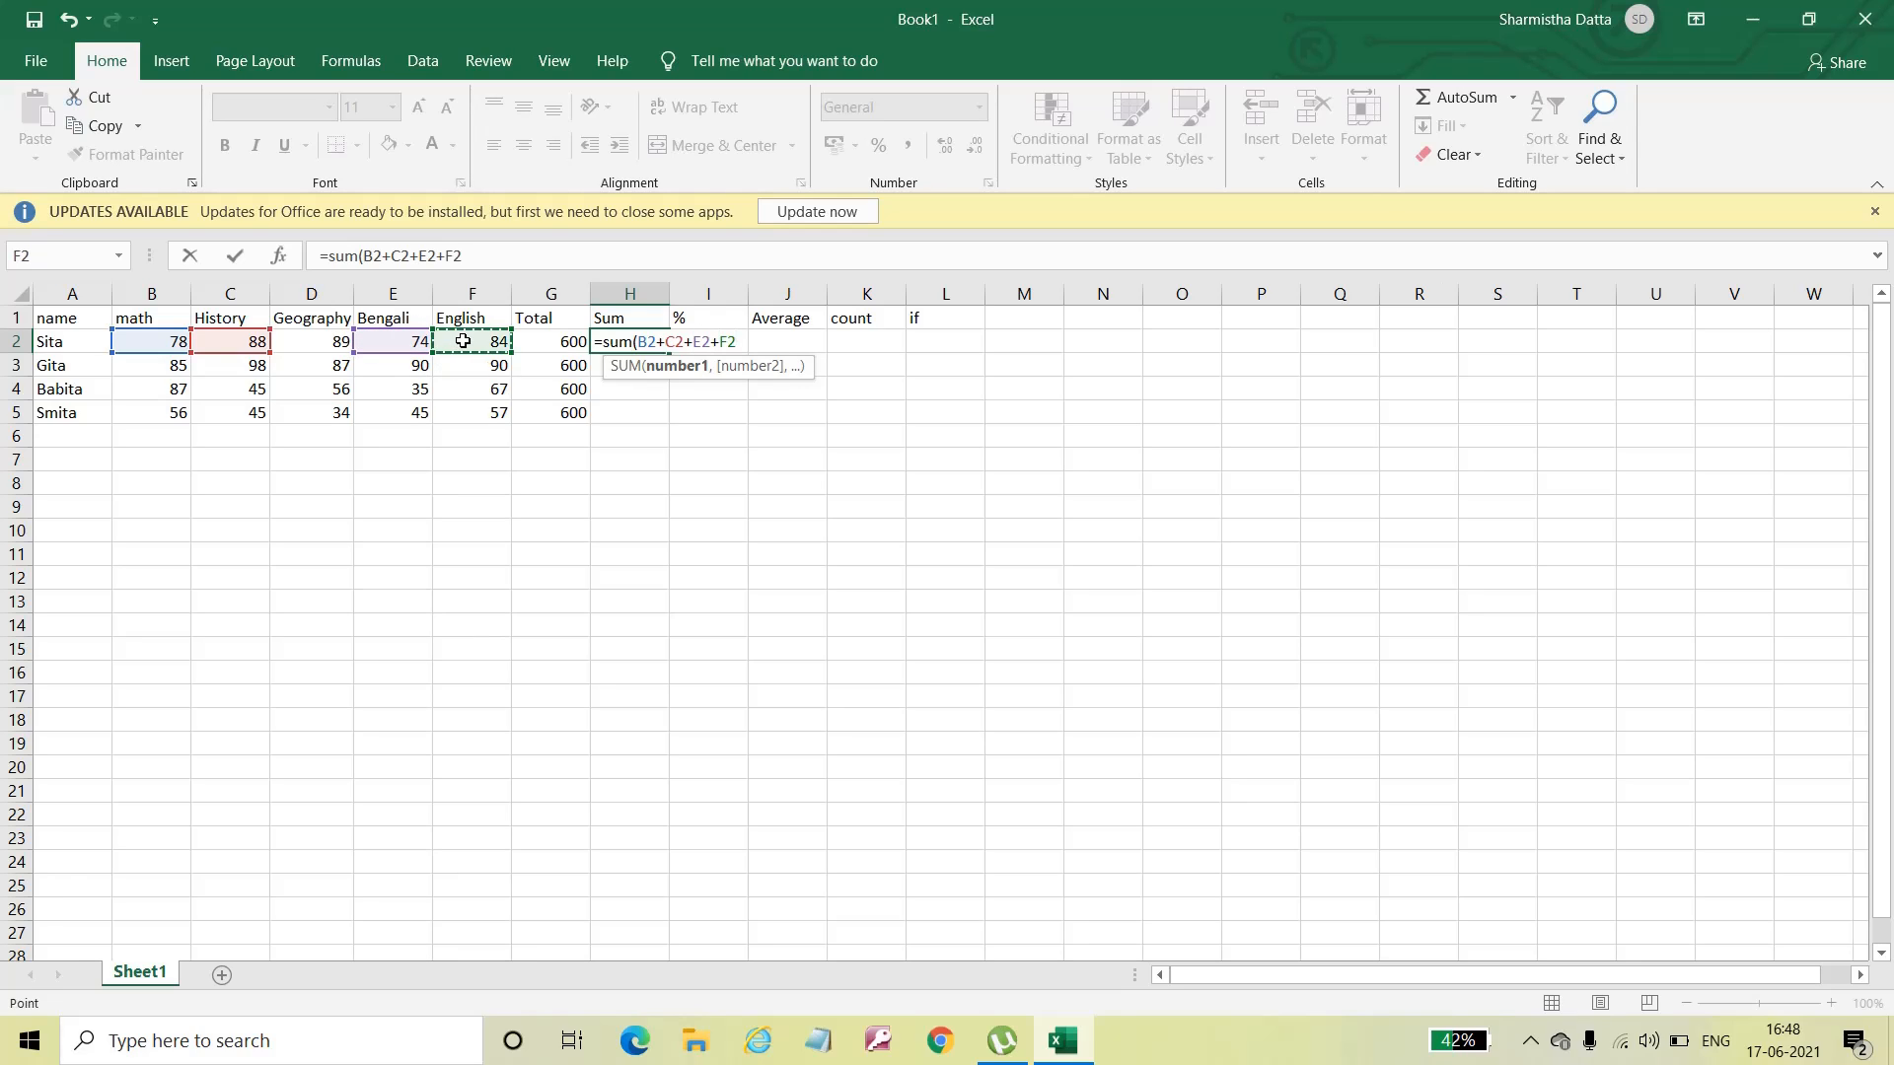
type(")")
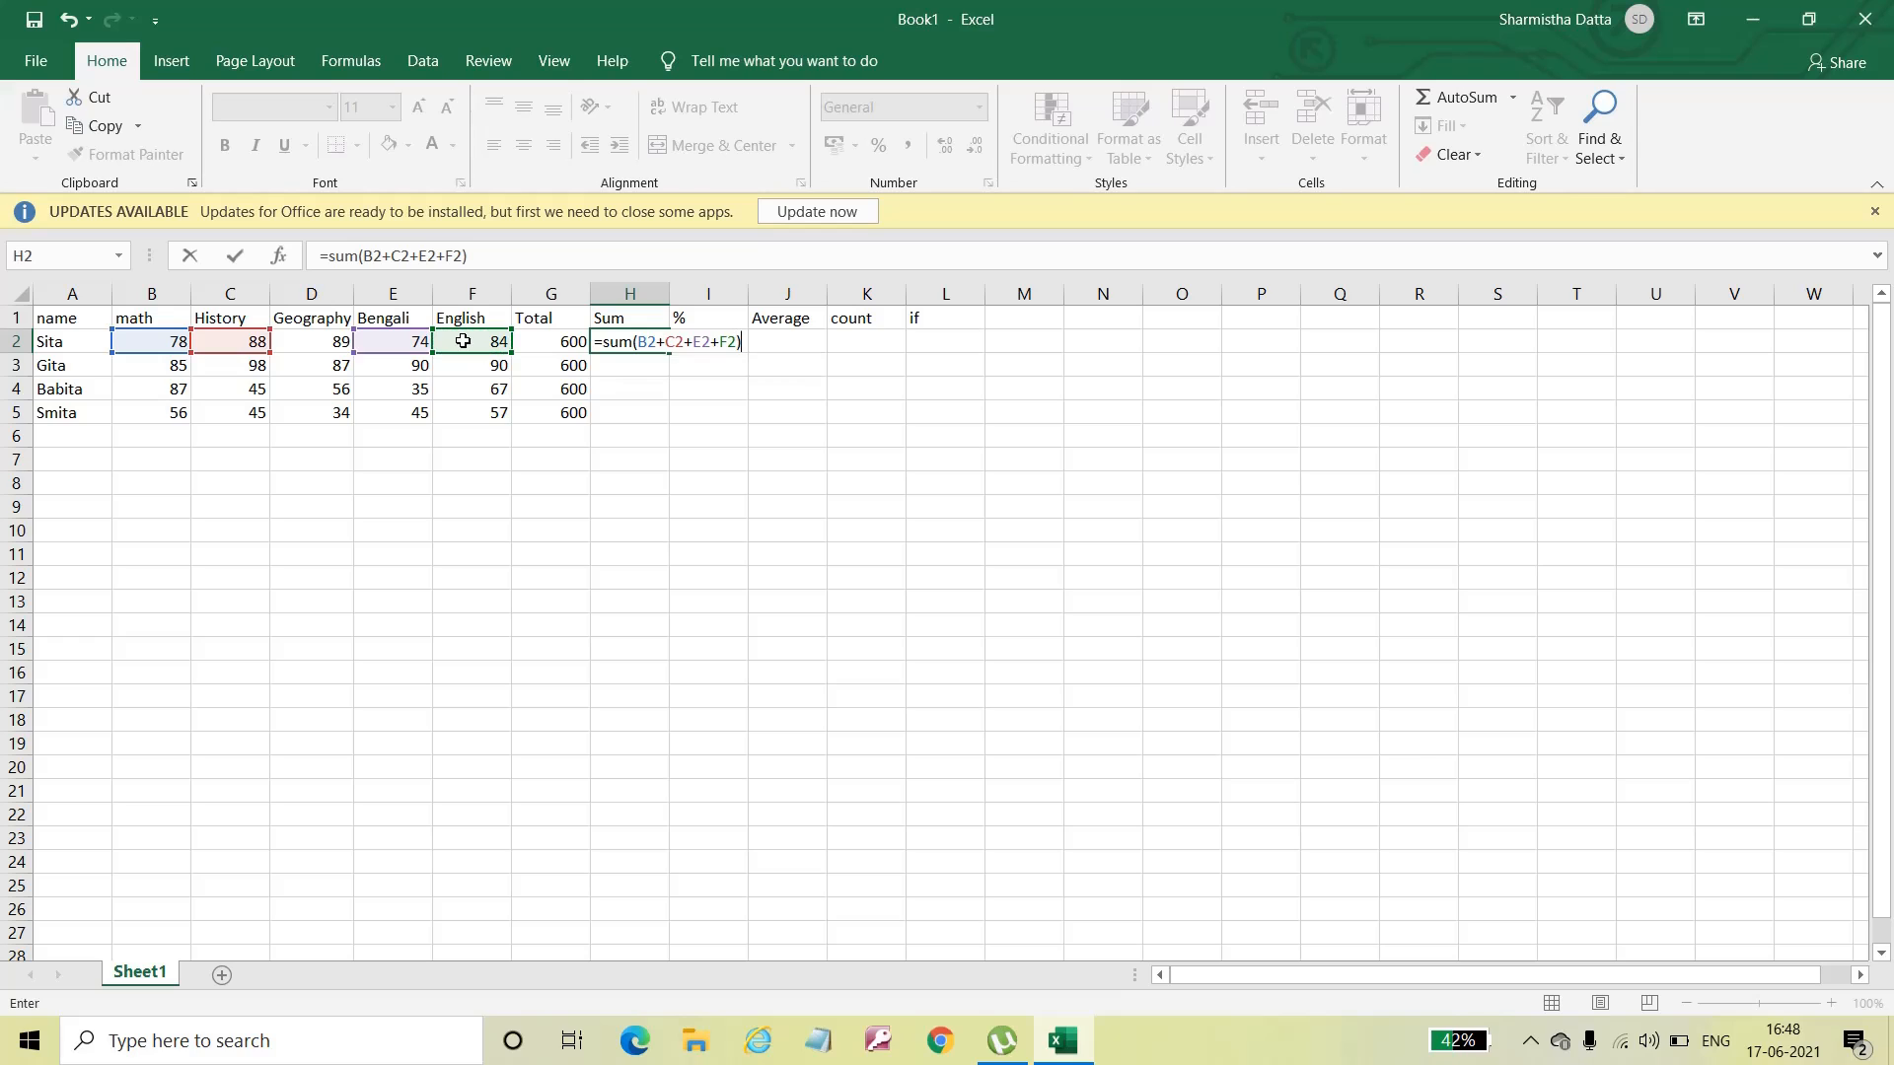
key("Return")
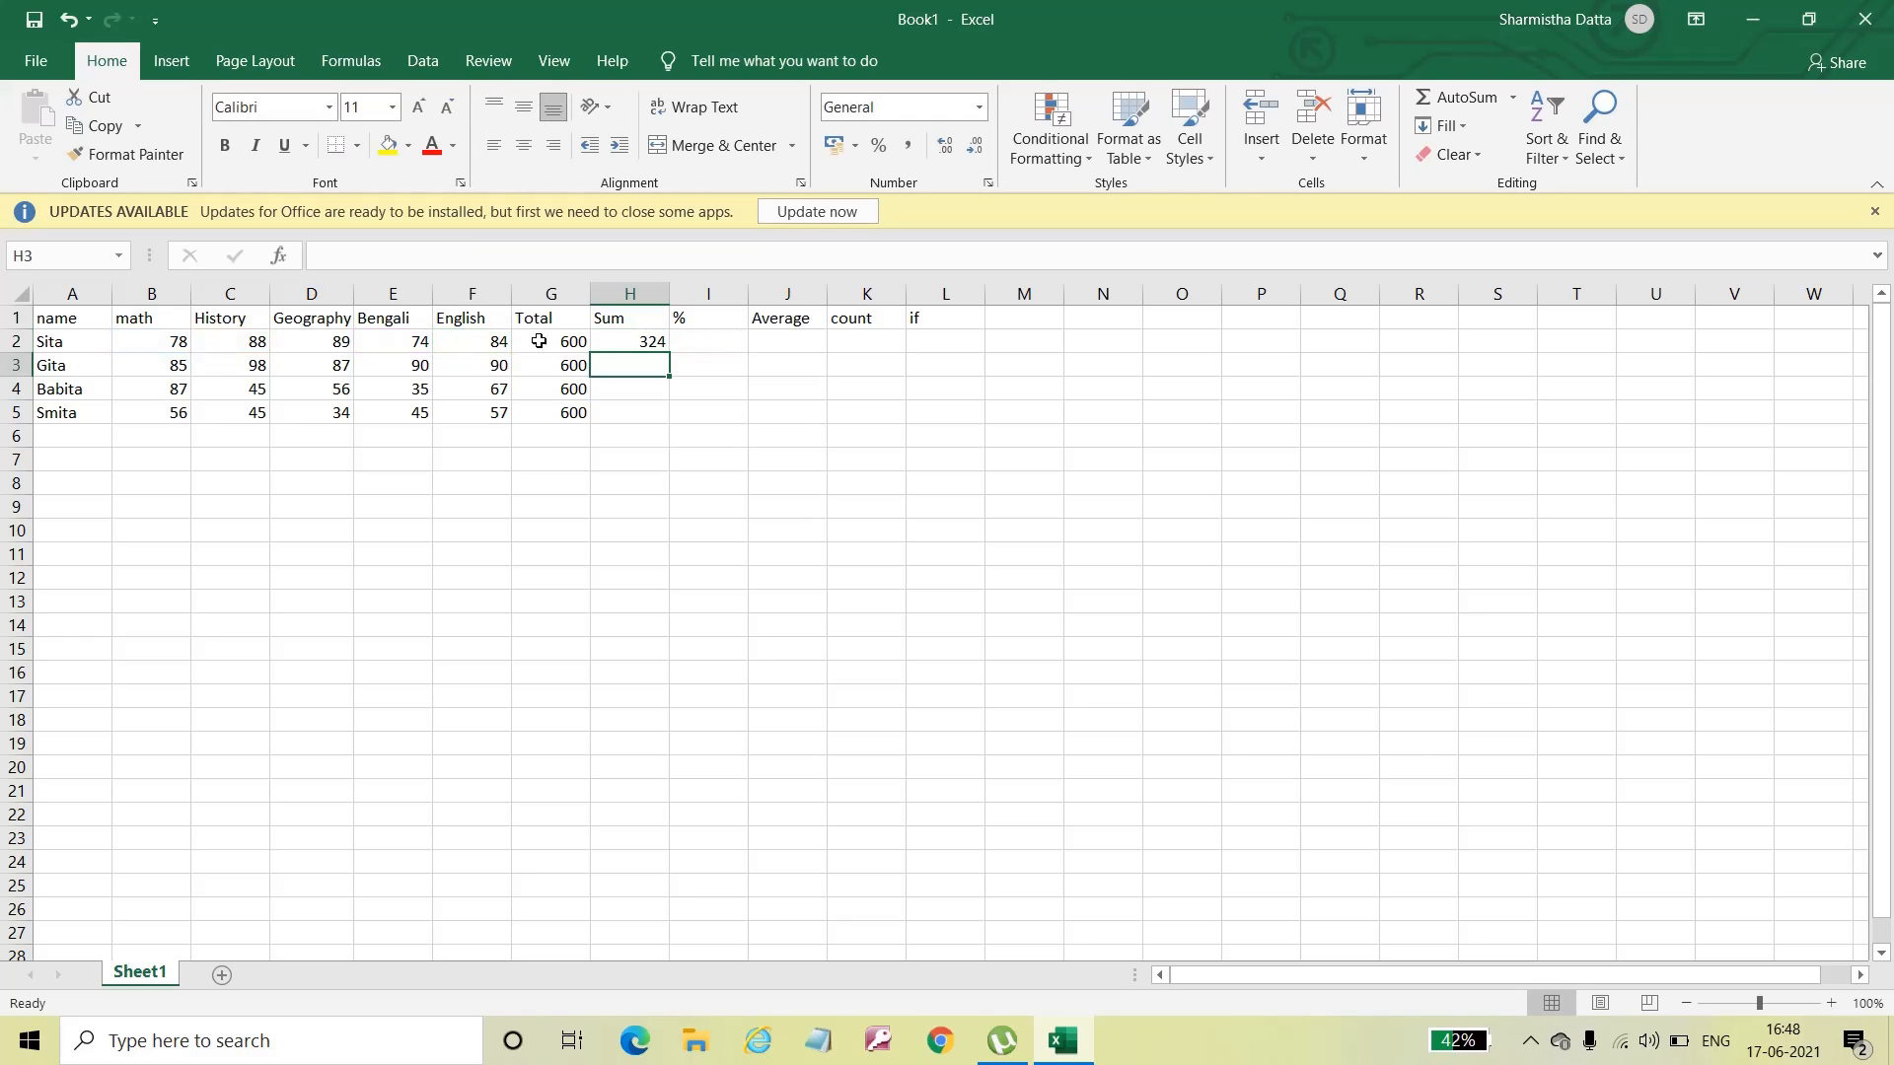
Step: Remove all the individual cell references from the SUM formula in H2, keeping only =SUM(
left_click(621, 343)
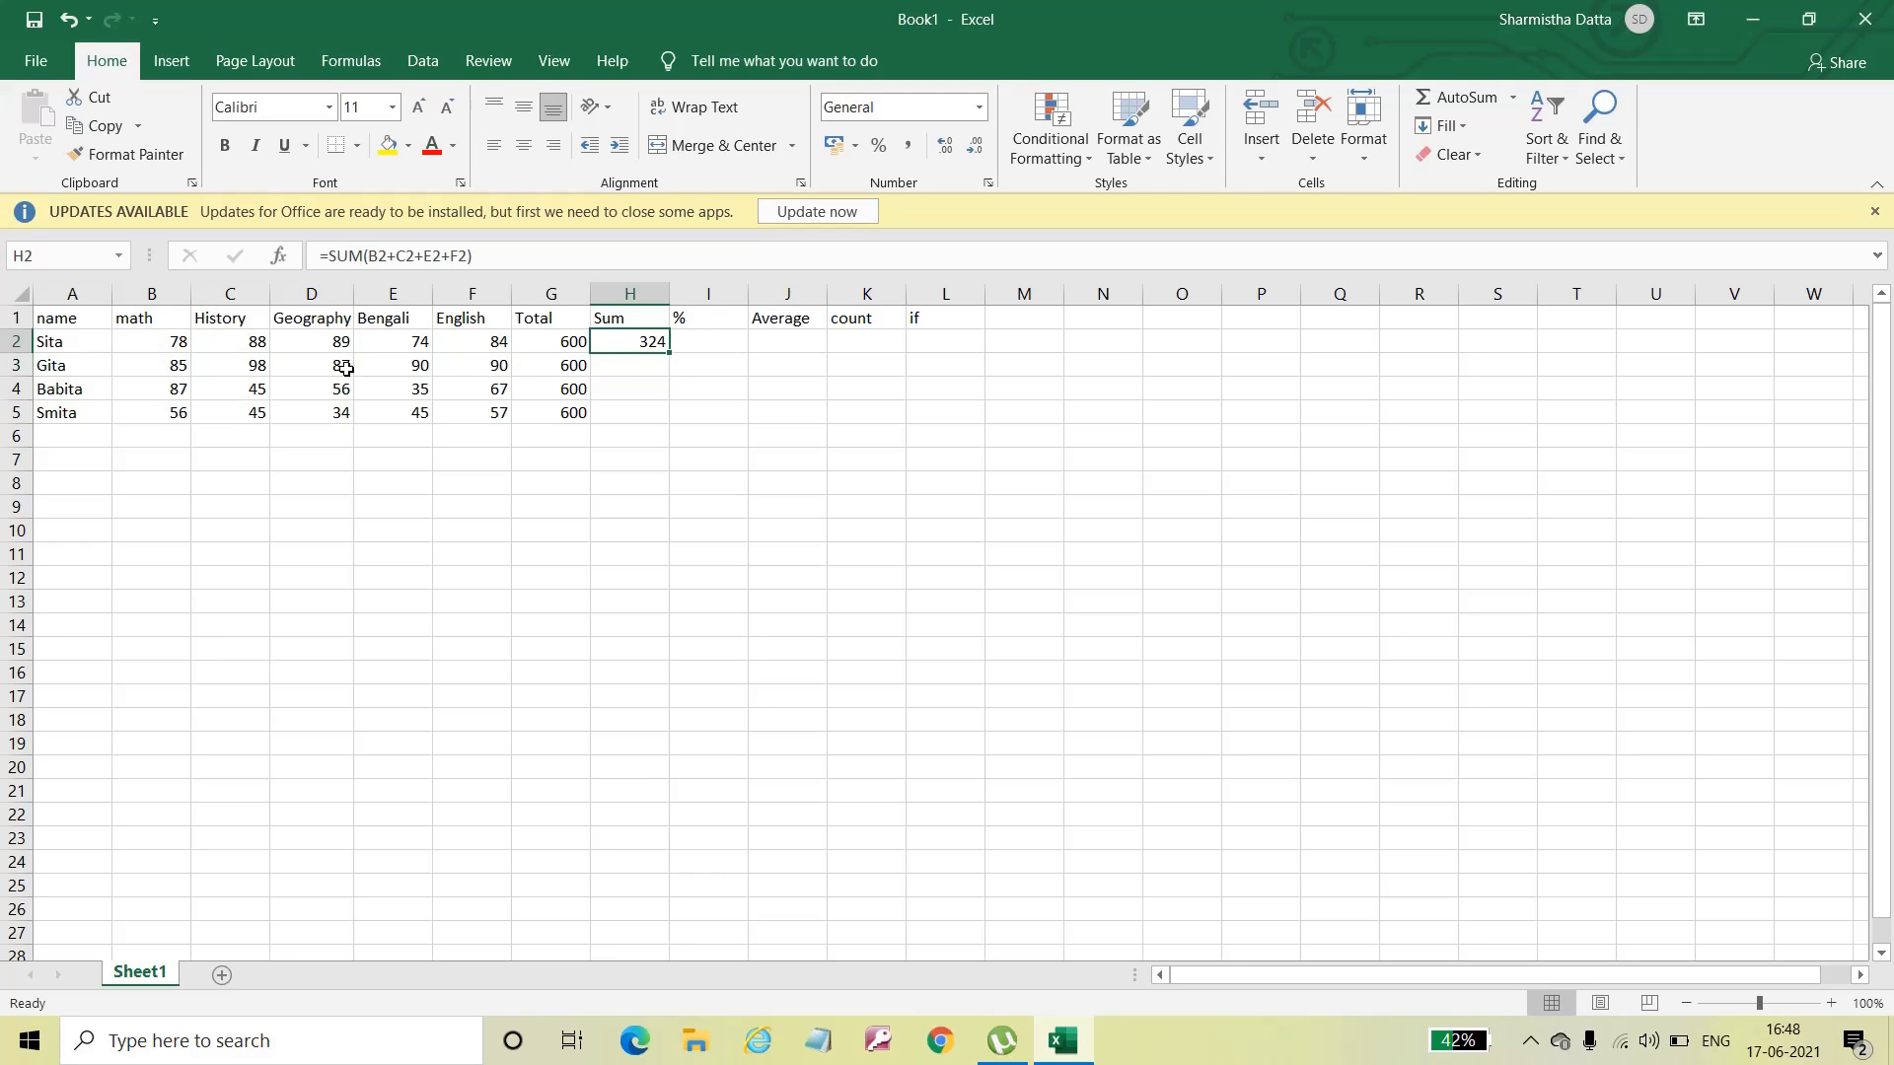
double_click(622, 347)
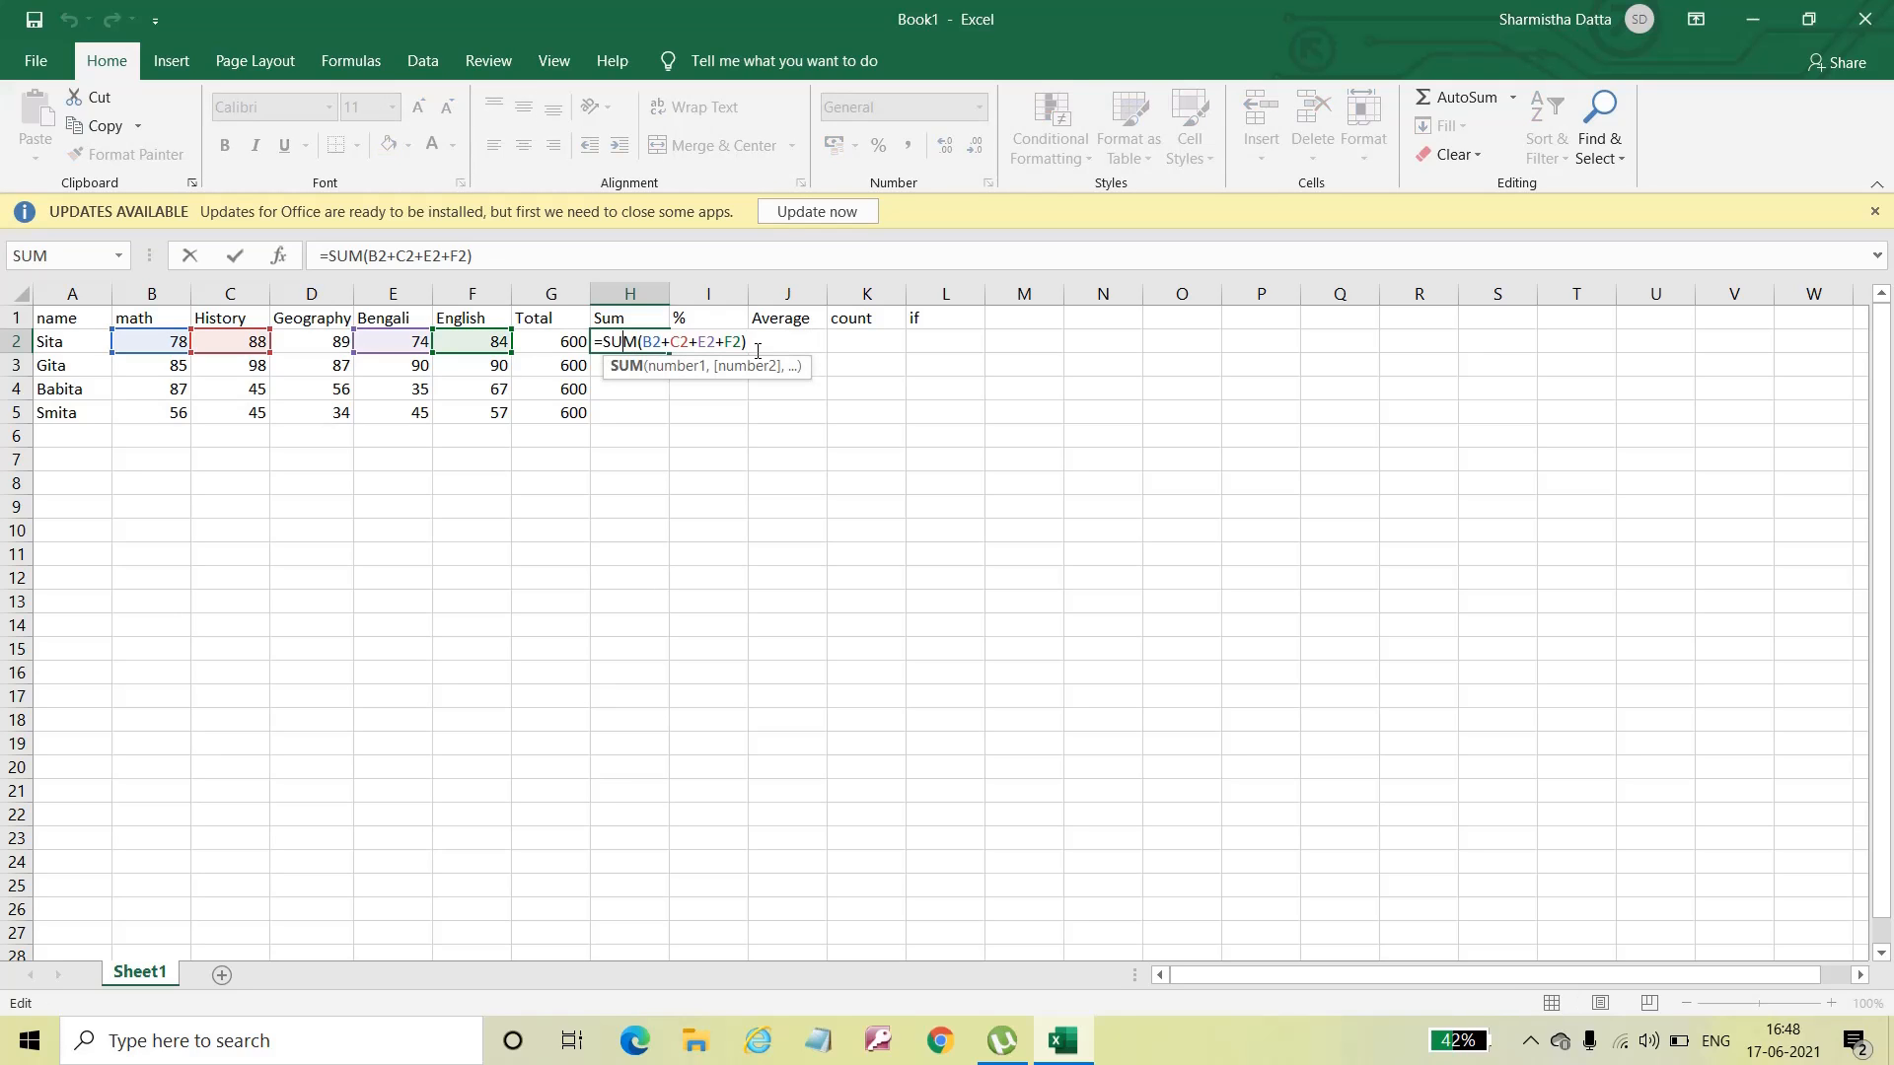
key("BackSpace")
key("BackSpace")
key("BackSpace")
key("BackSpace")
key("BackSpace")
key("BackSpace")
key("BackSpace")
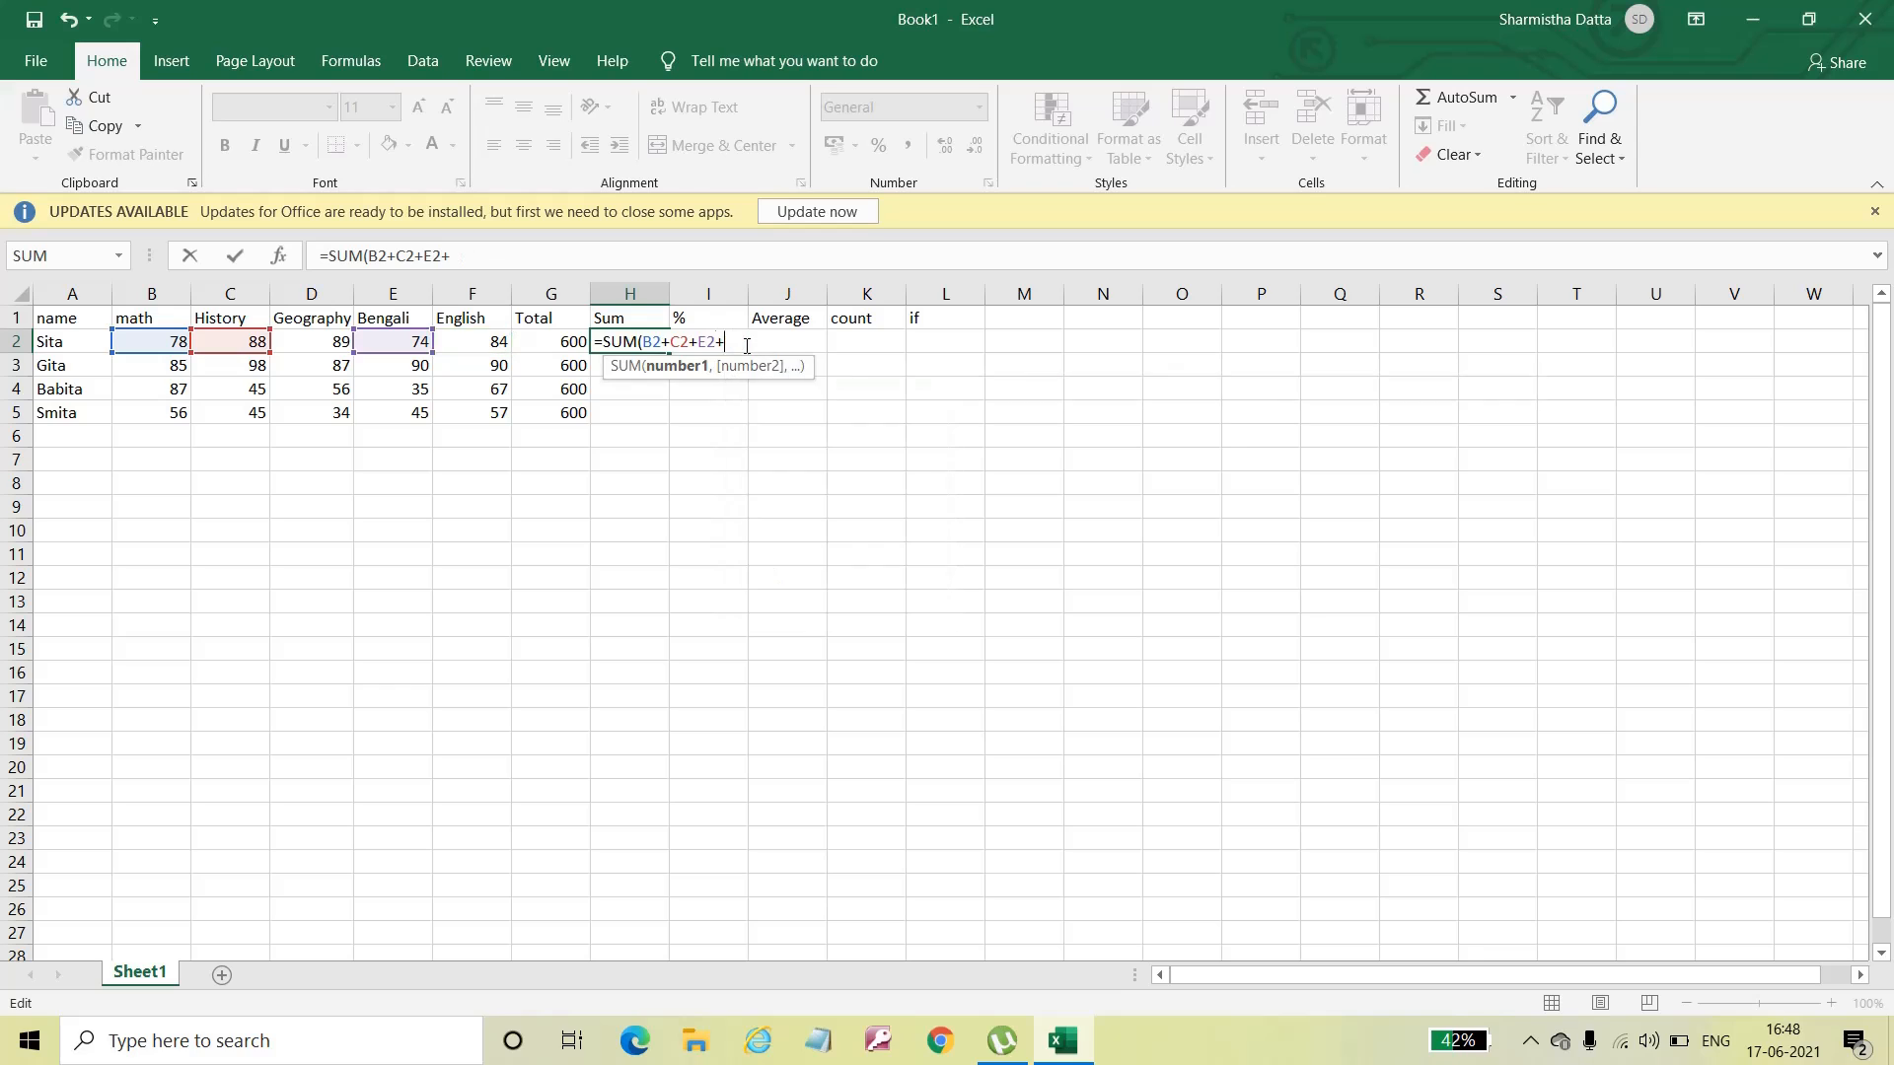
key("BackSpace")
key("BackSpace")
key("BackSpace")
key("BackSpace")
key("BackSpace")
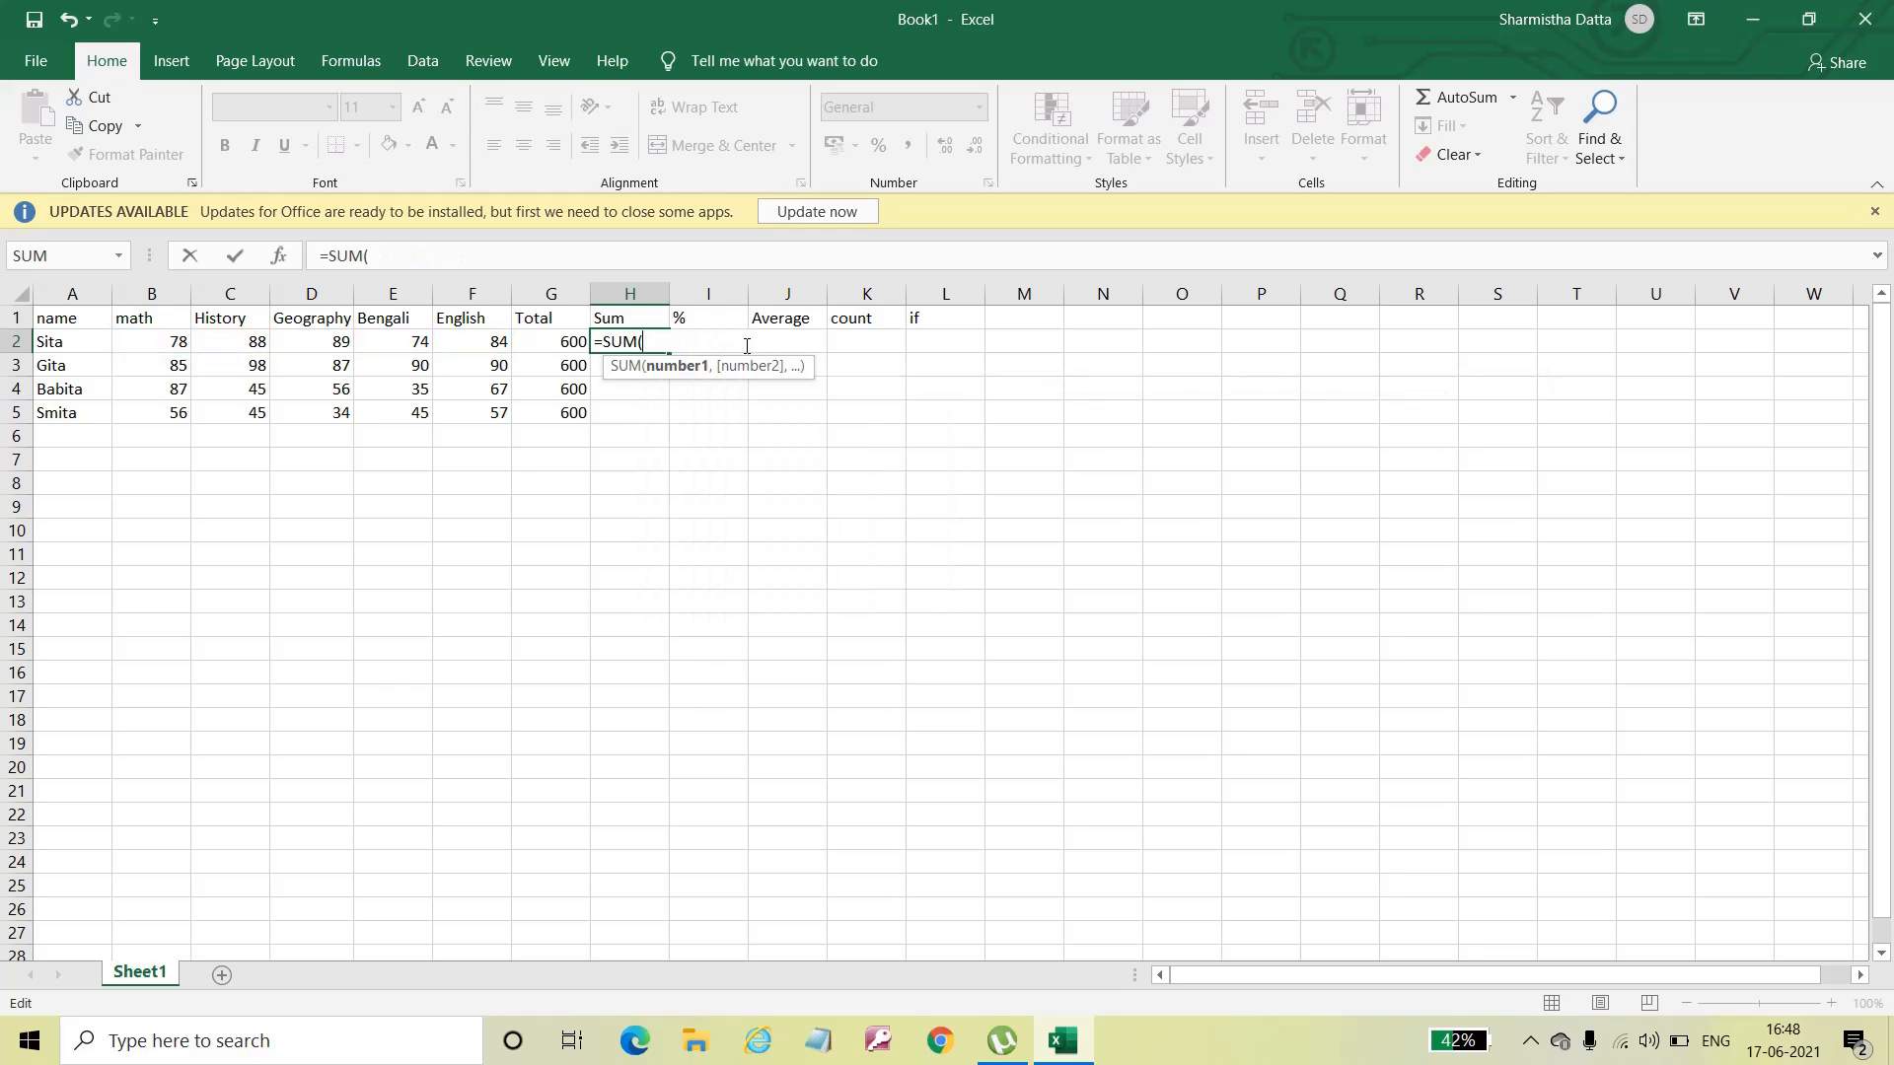
Step: Complete the SUM formula in H2 with the range B2:F2, so that it reads =SUM(B2:F2)
left_click(170, 342)
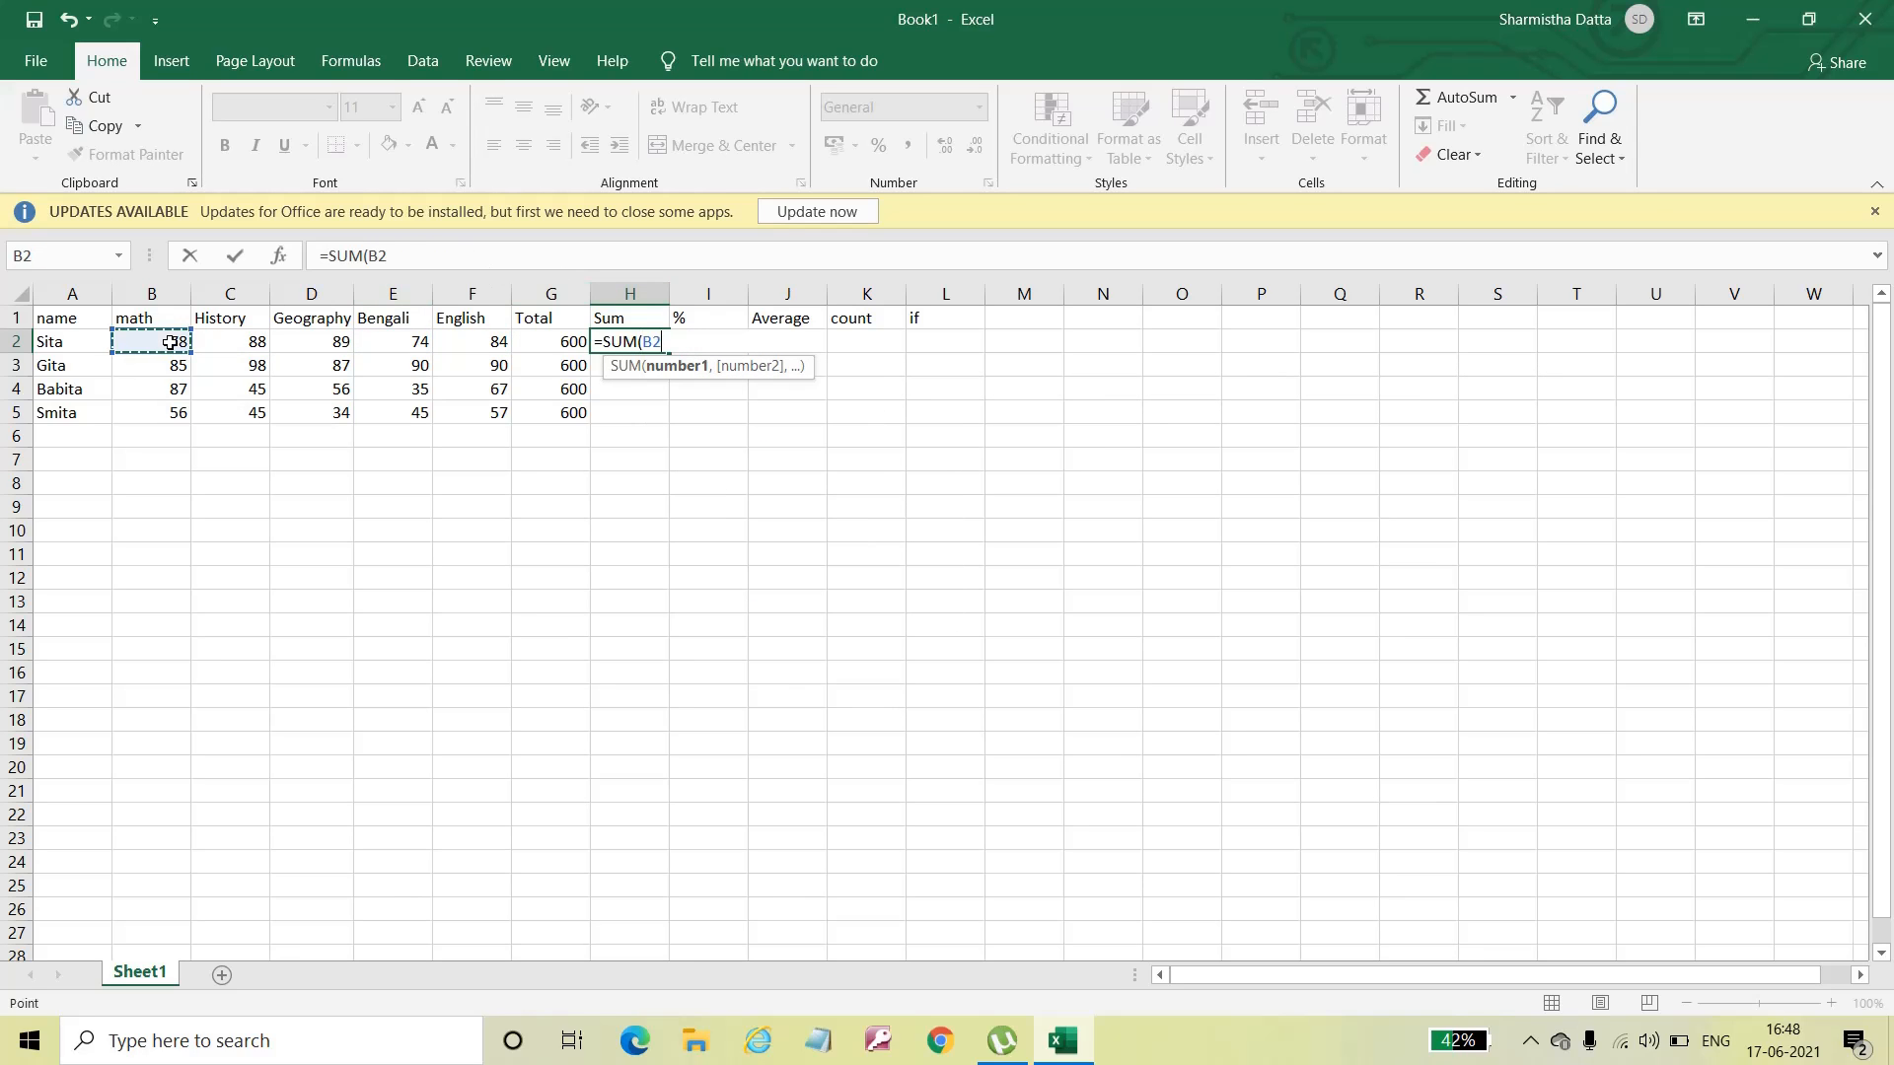
left_click(460, 338, "shift")
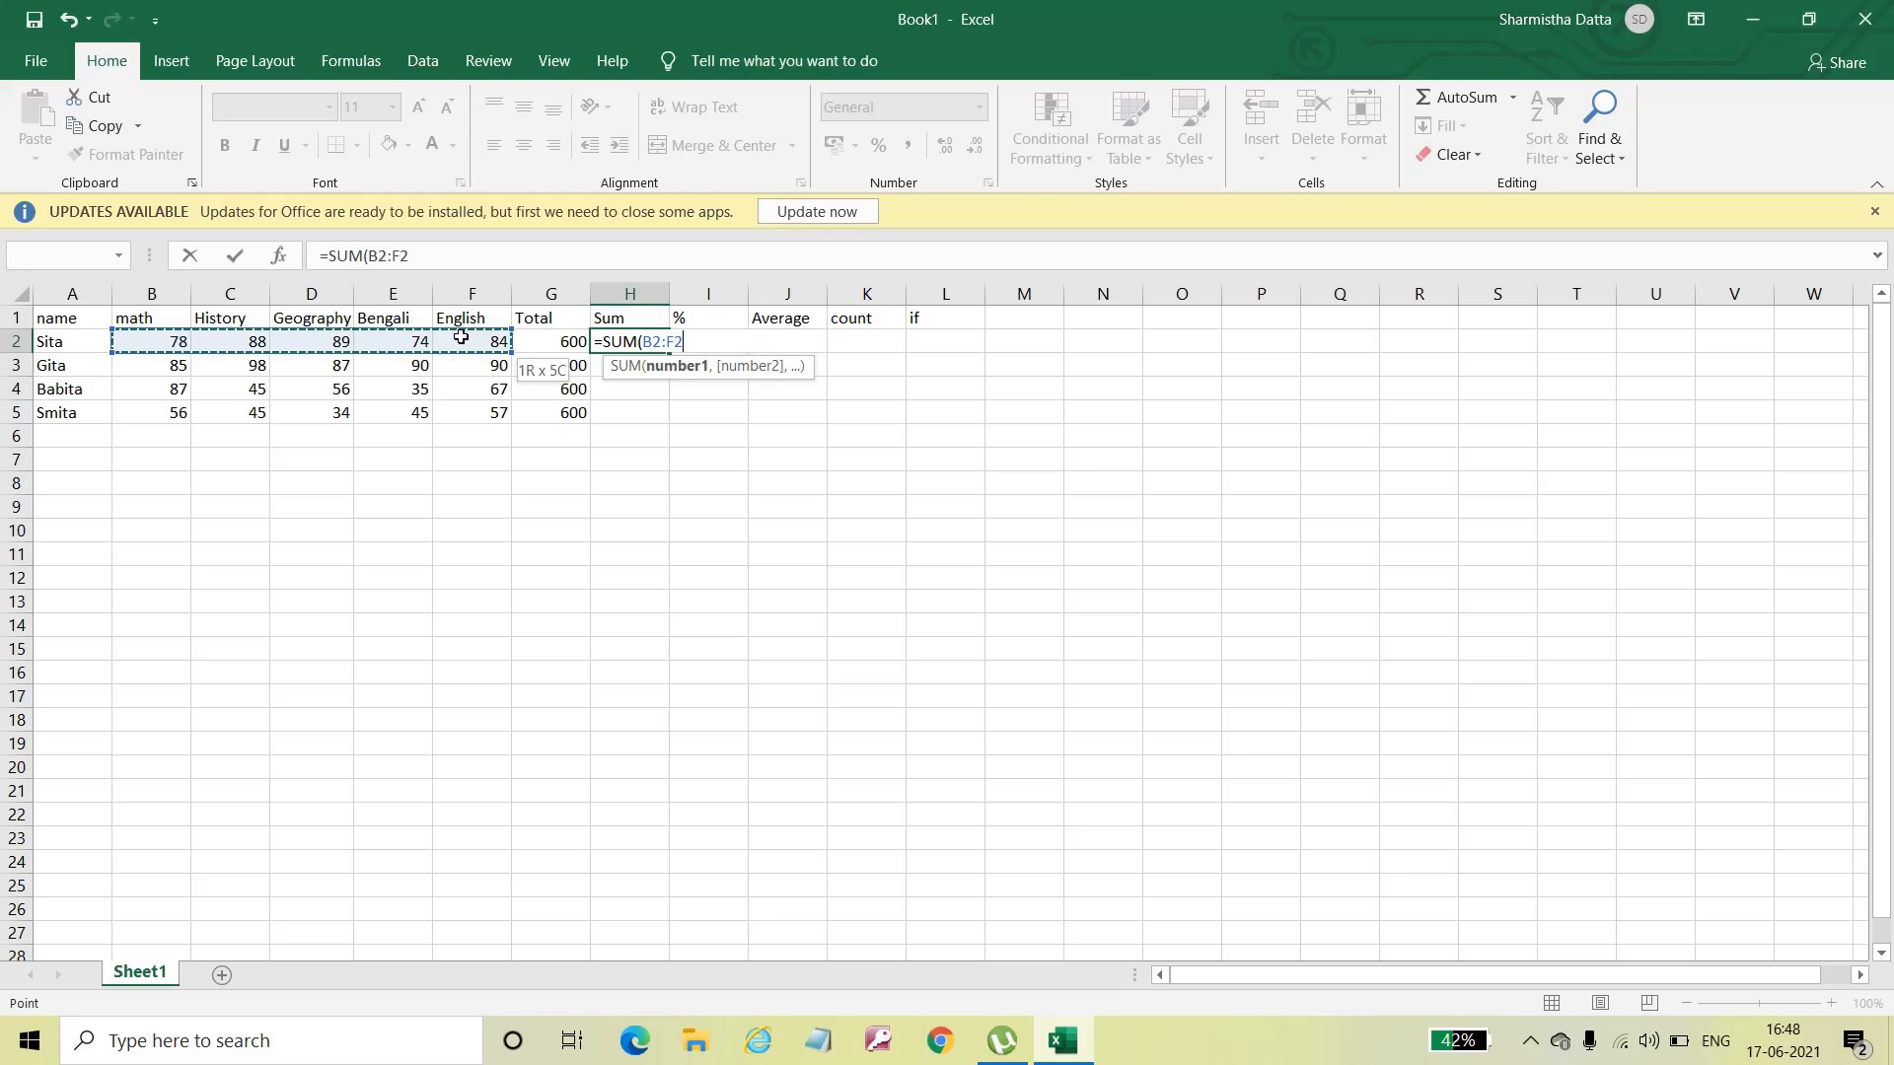
type(")")
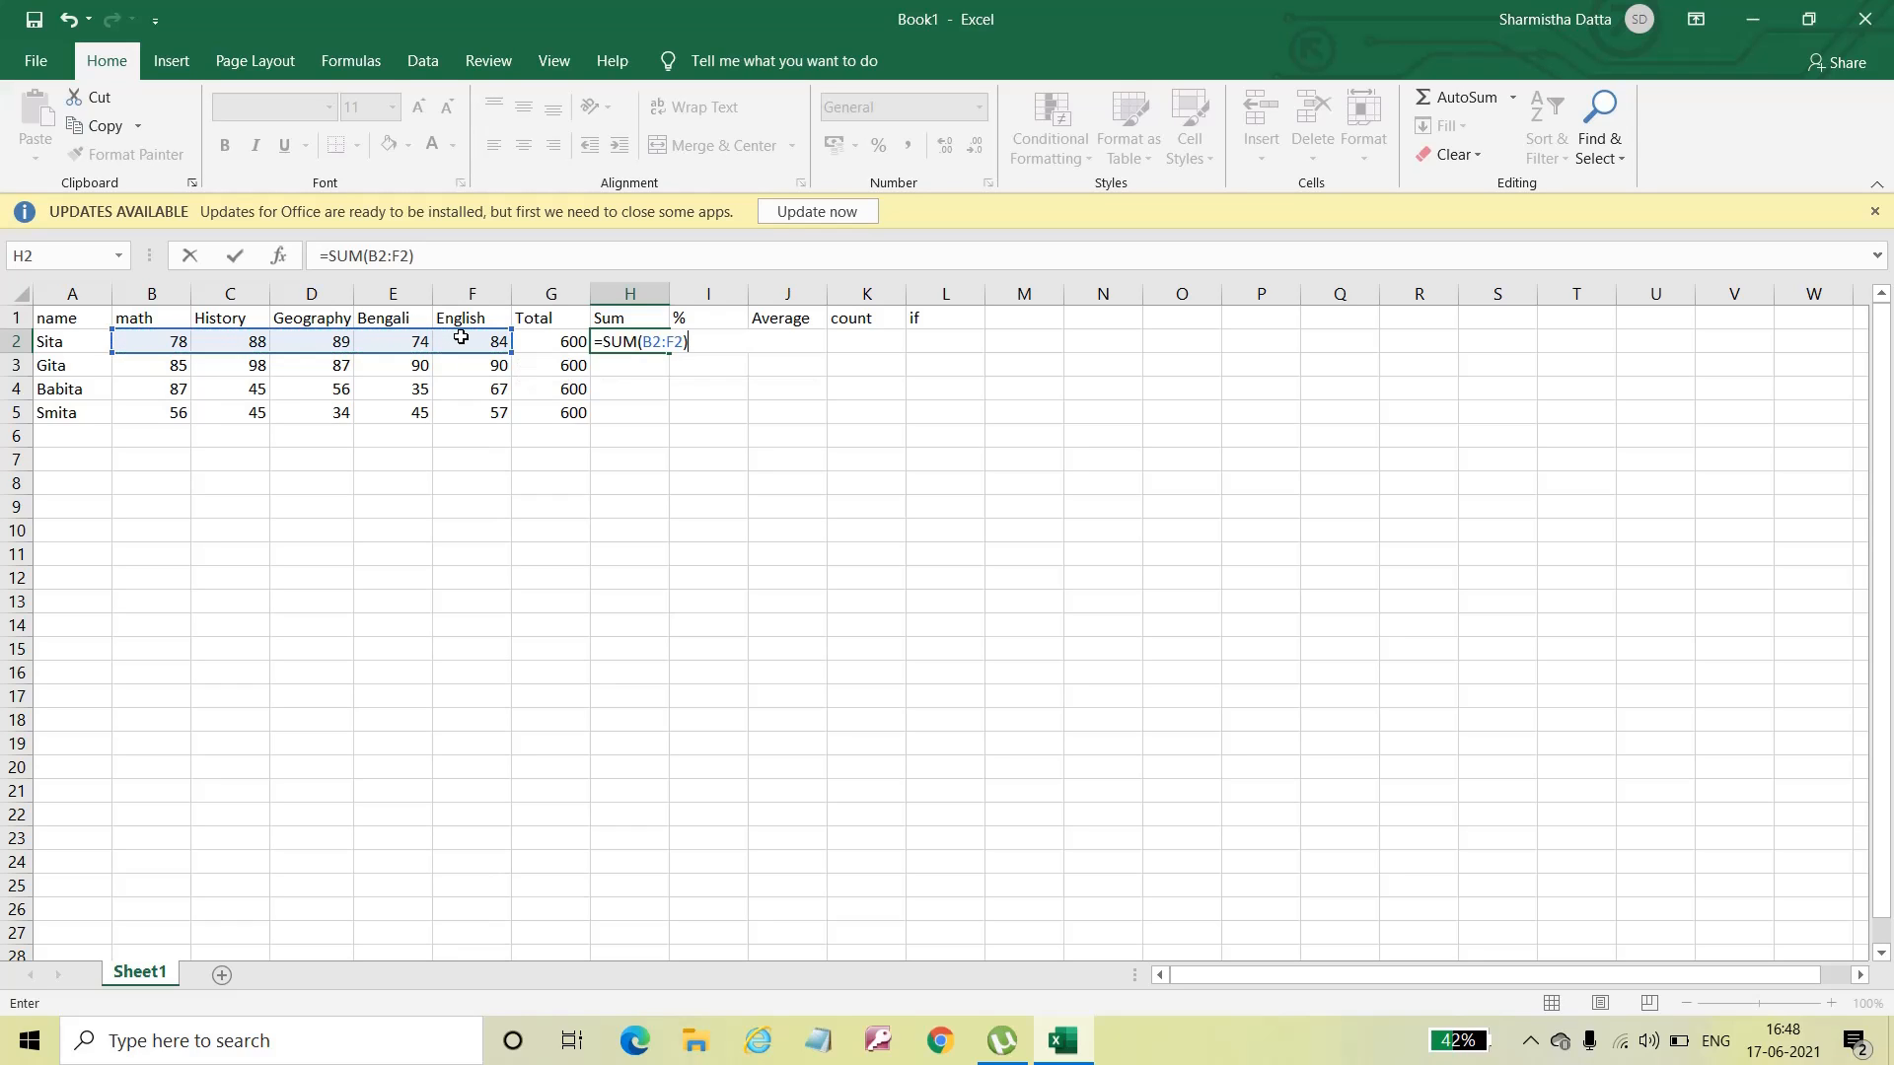
key("Return")
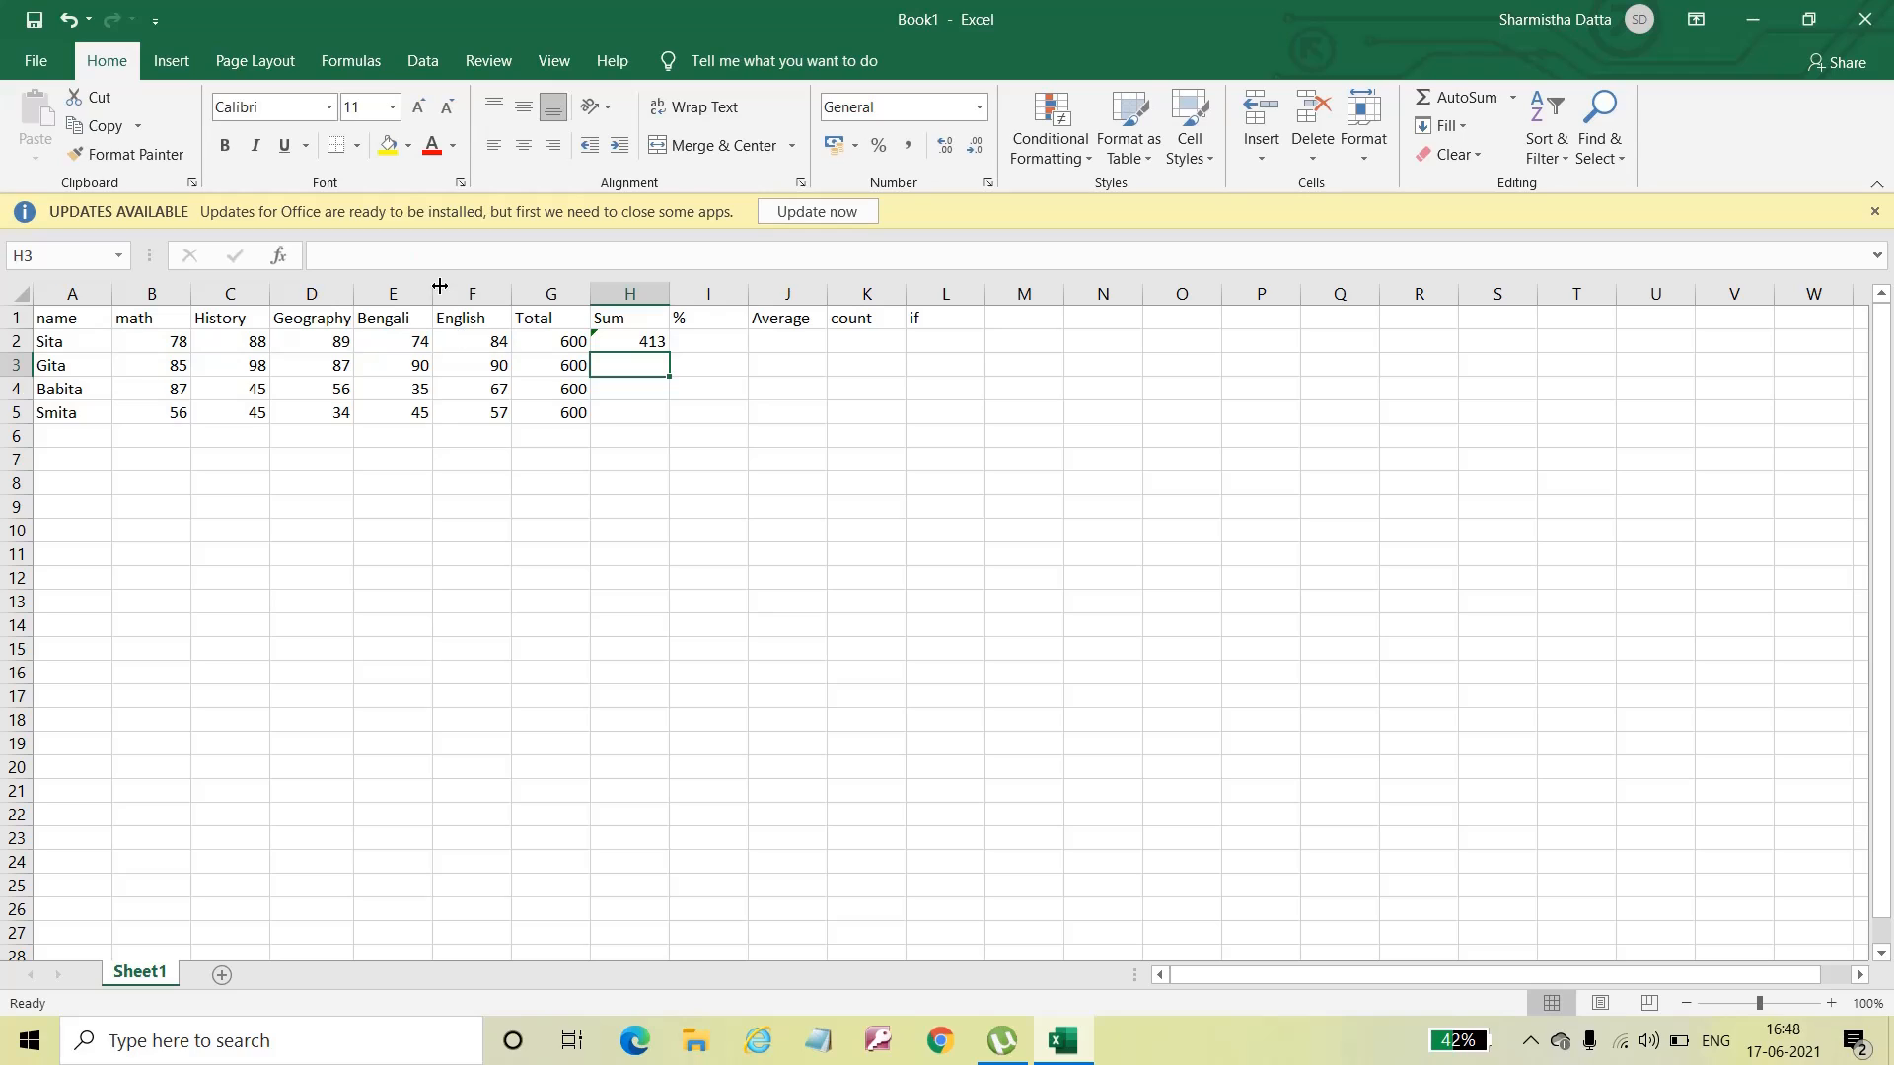
Step: Fill the SUM formula from H2 down to H5 and ignore the formula error flagged on the cells
left_click(613, 341)
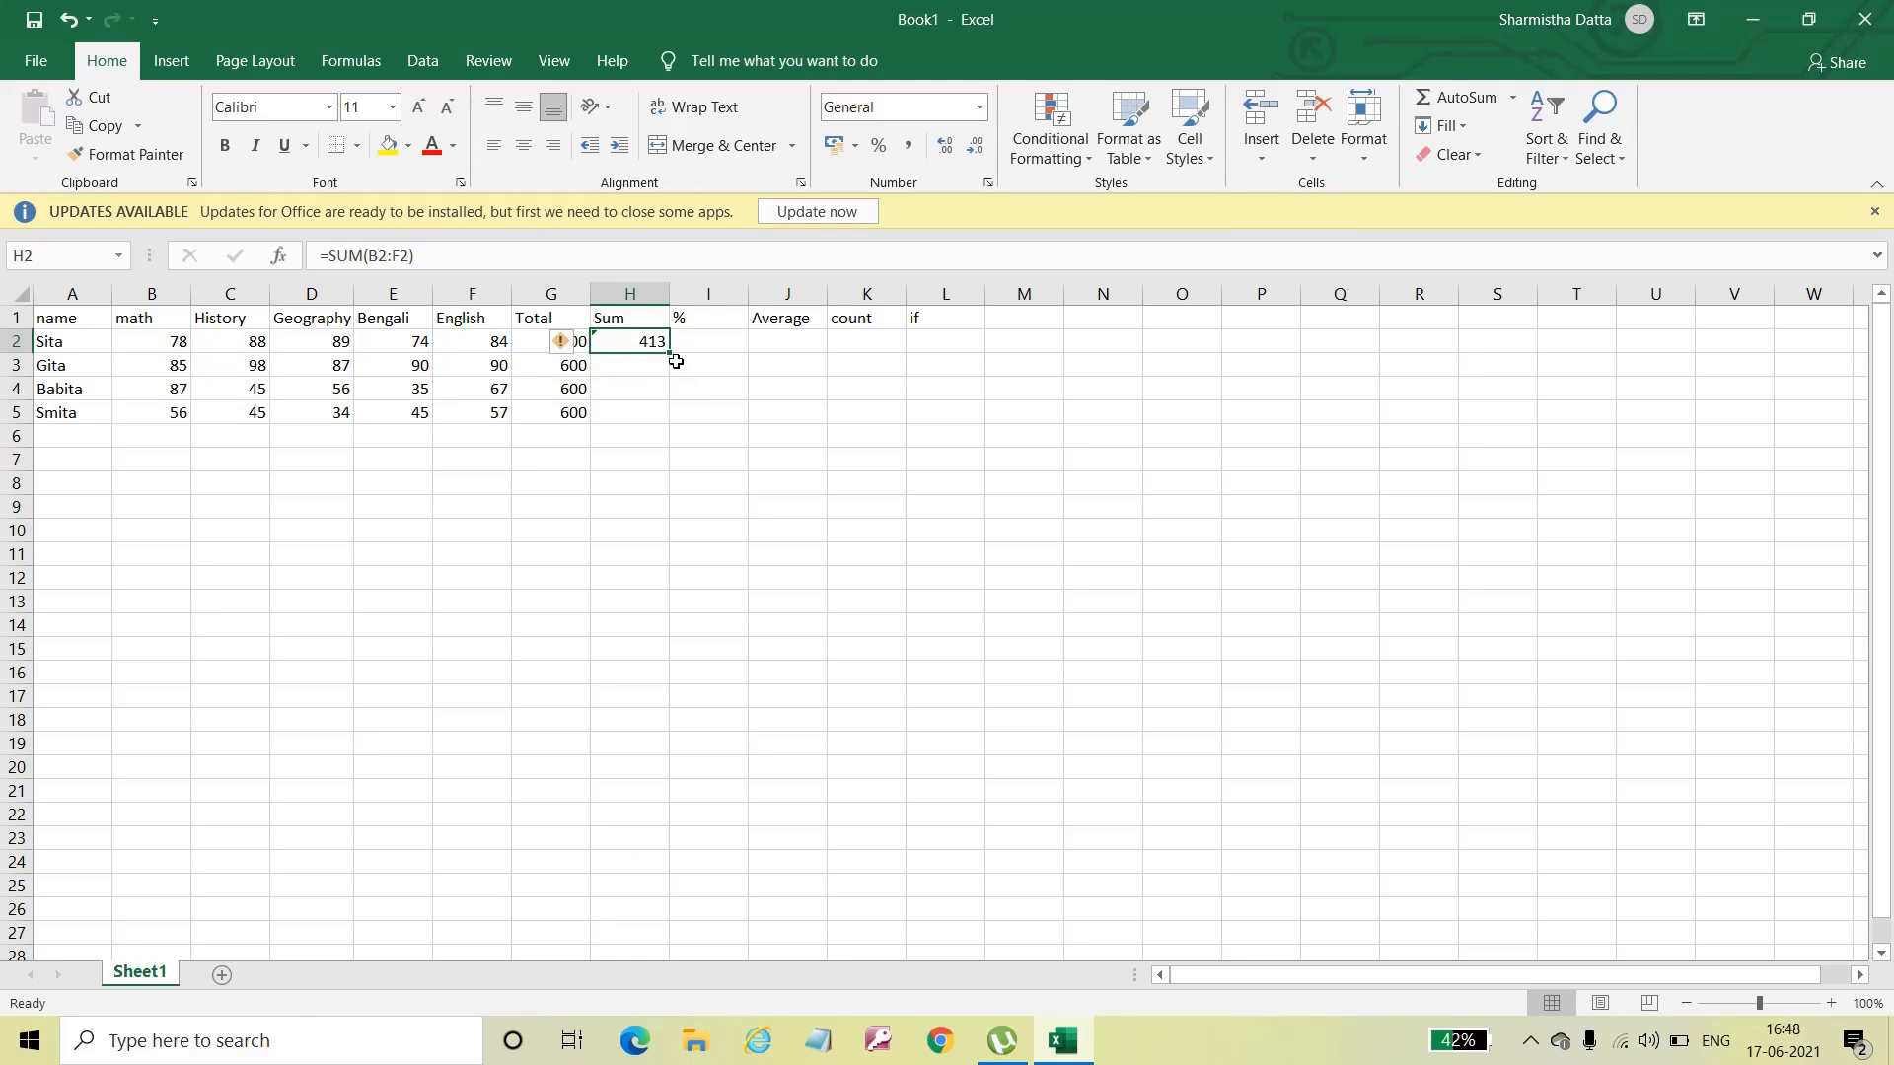
left_click_drag(667, 351, 675, 424)
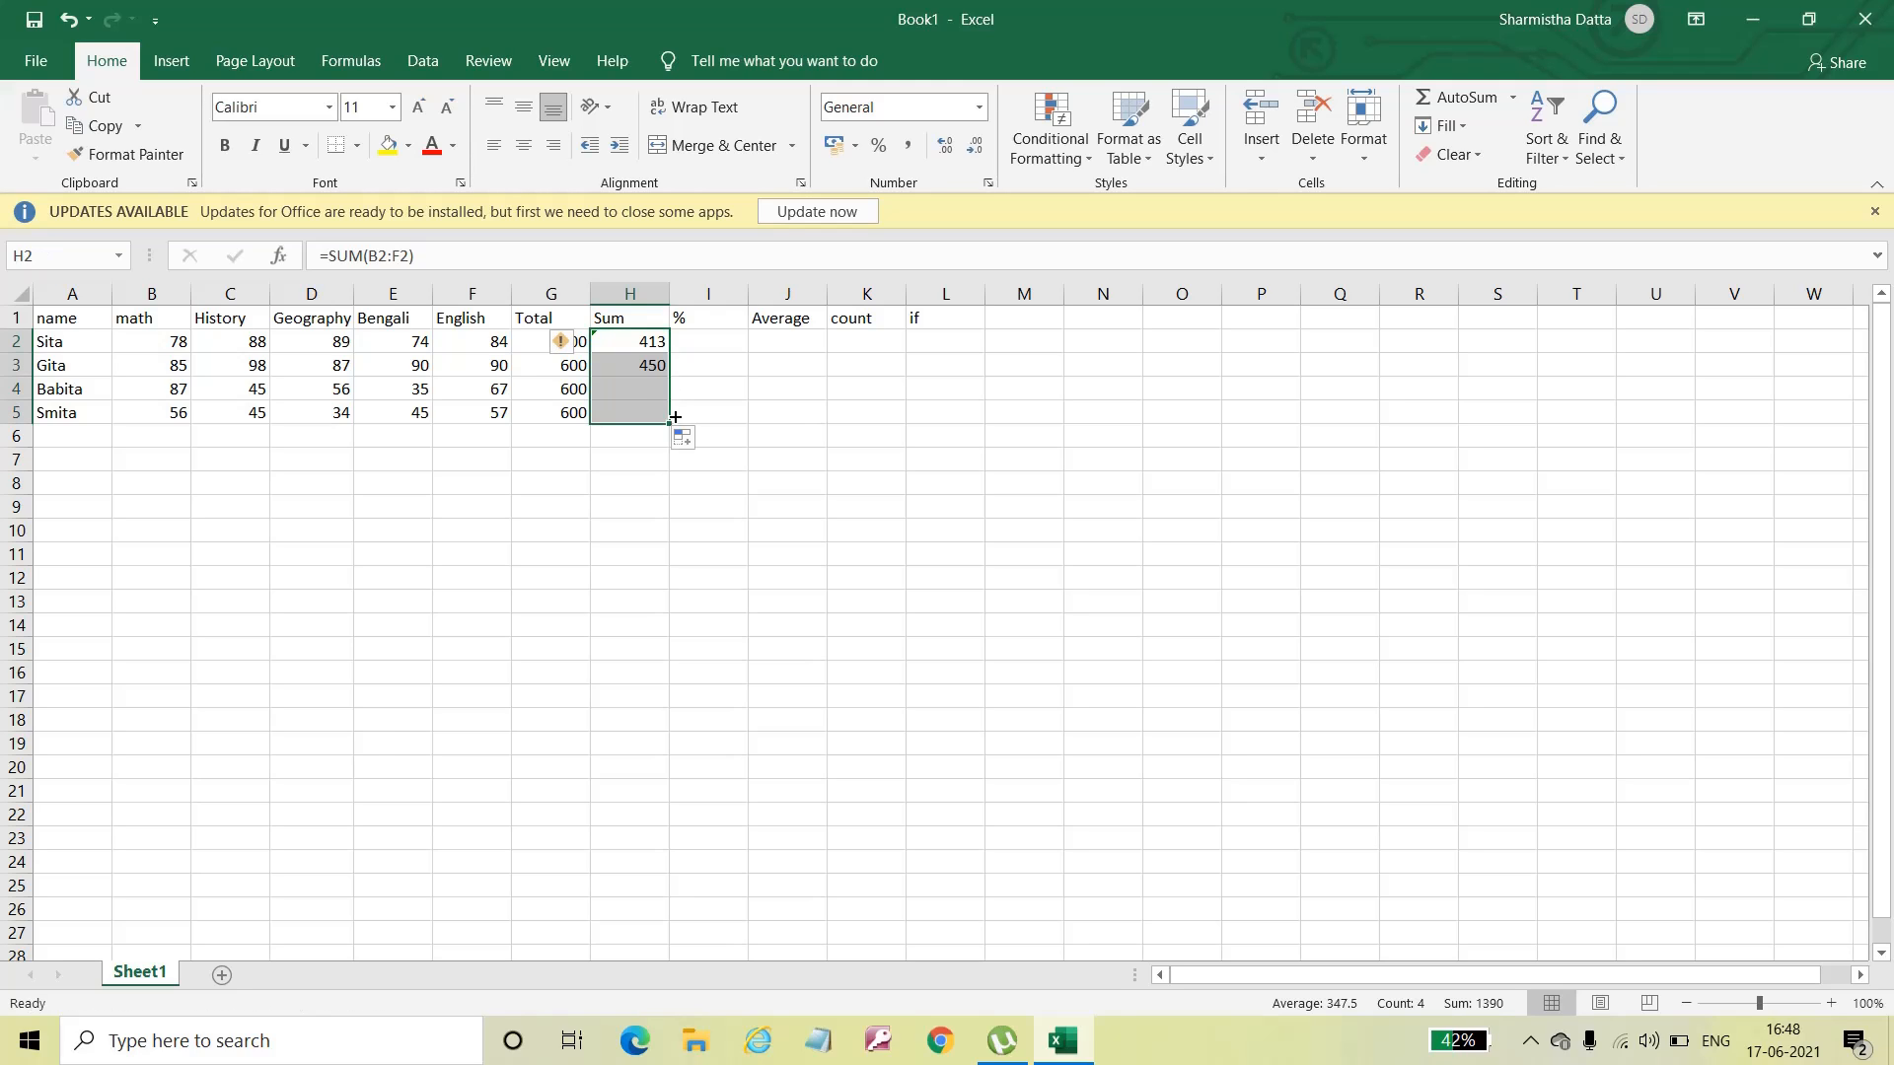
left_click(571, 344)
left_click(614, 469)
left_click(715, 335)
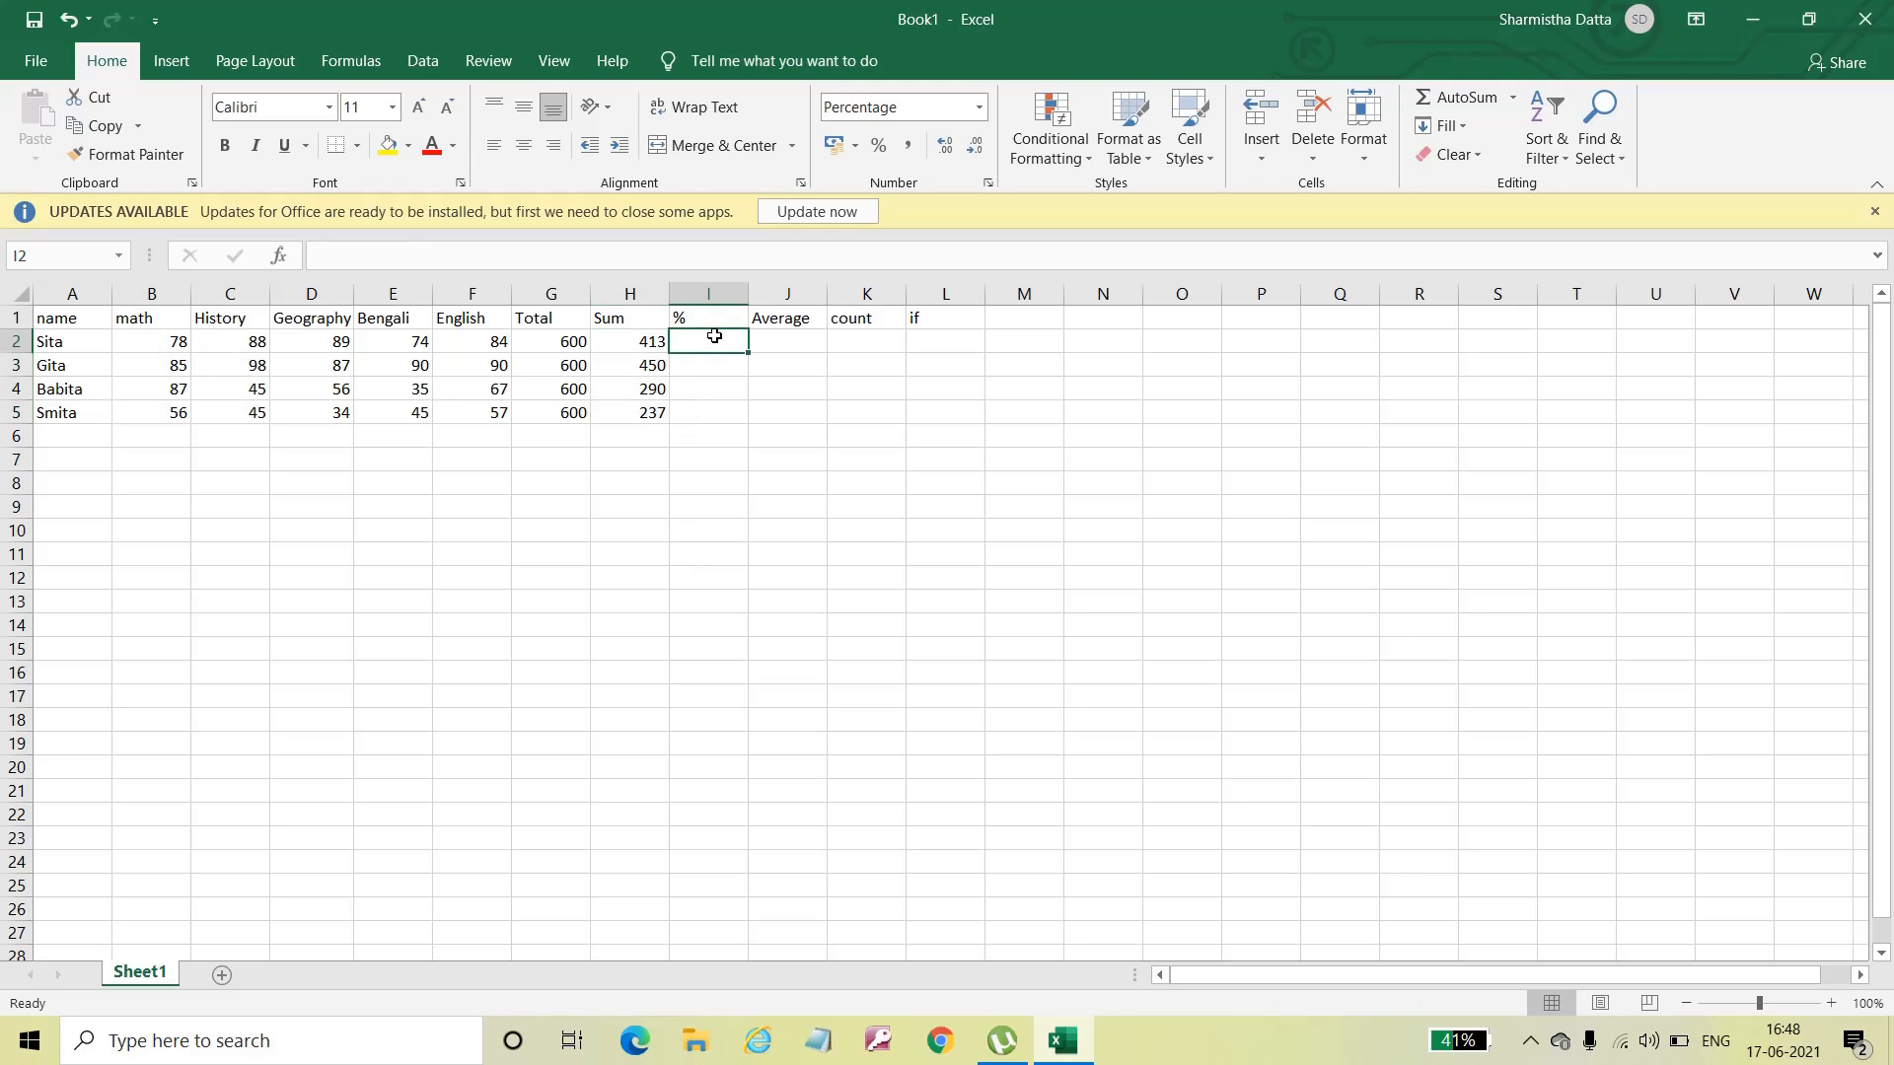
left_click(646, 342)
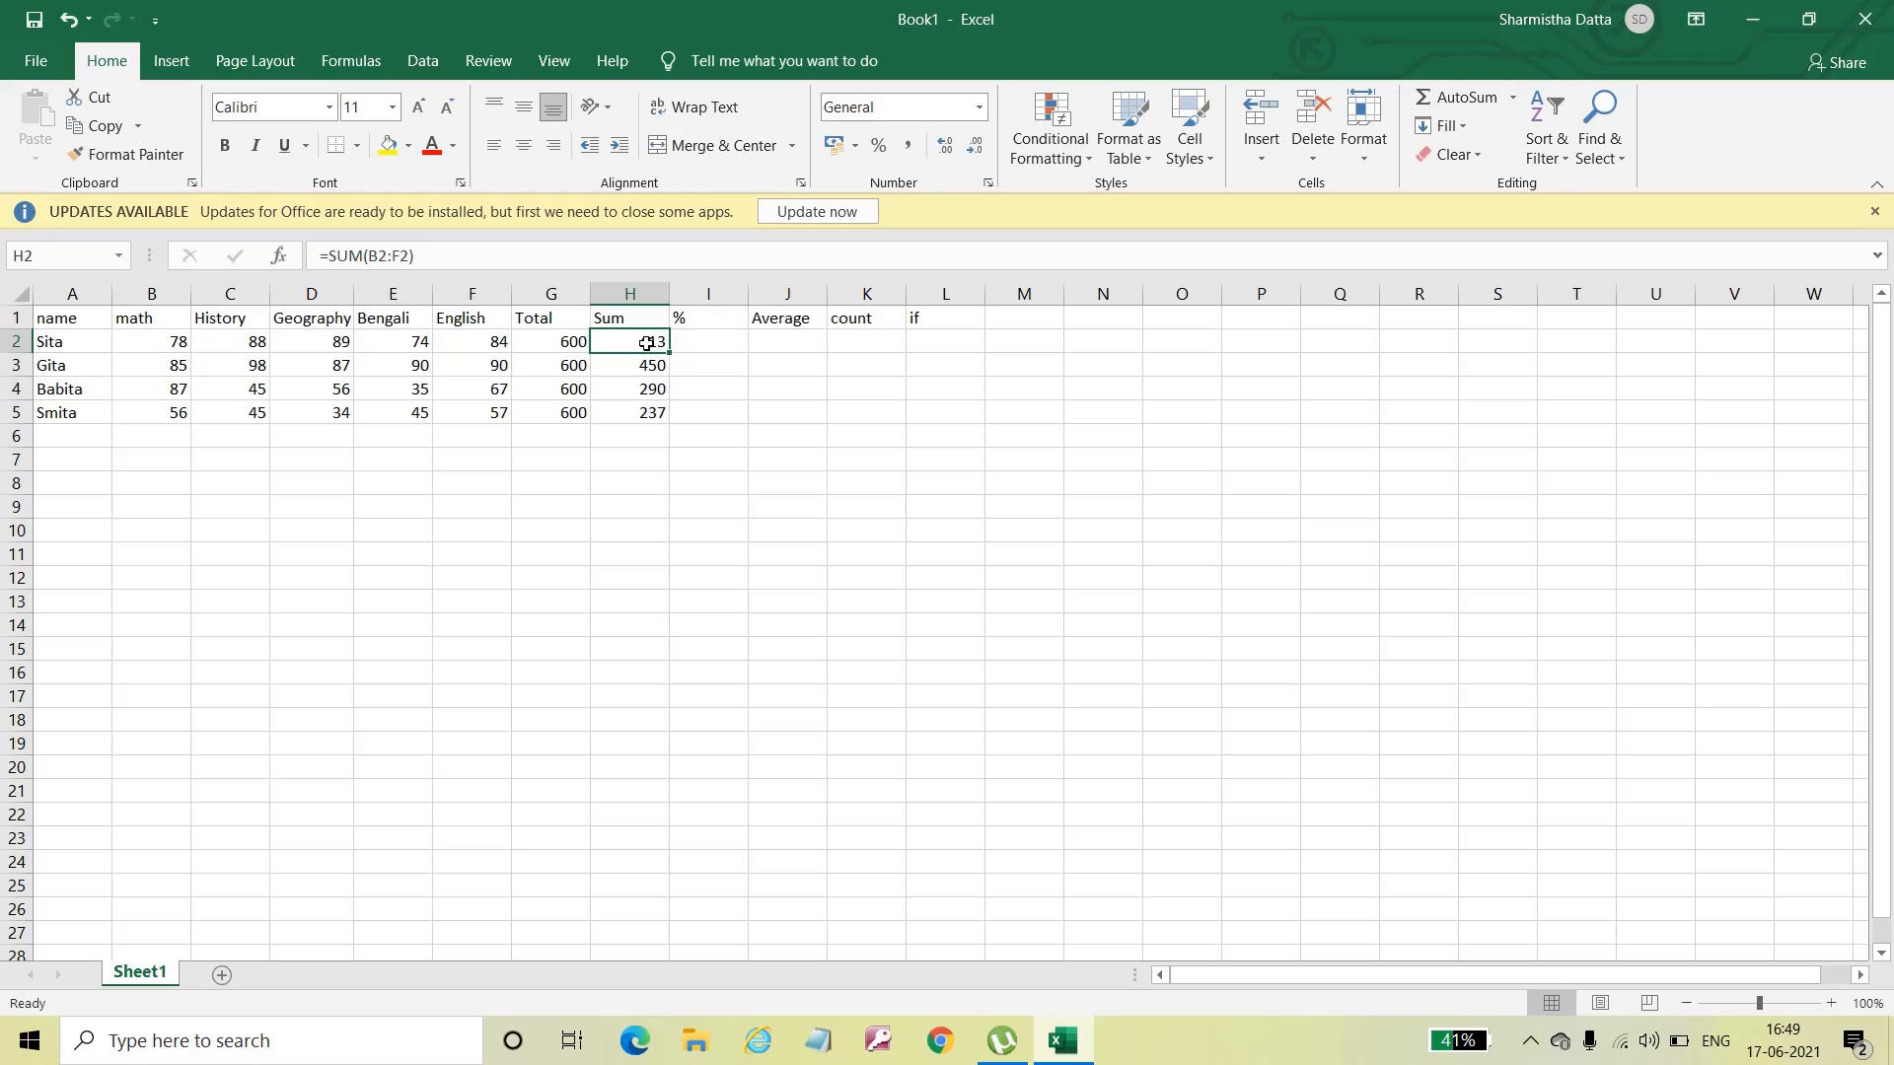
left_click(701, 336)
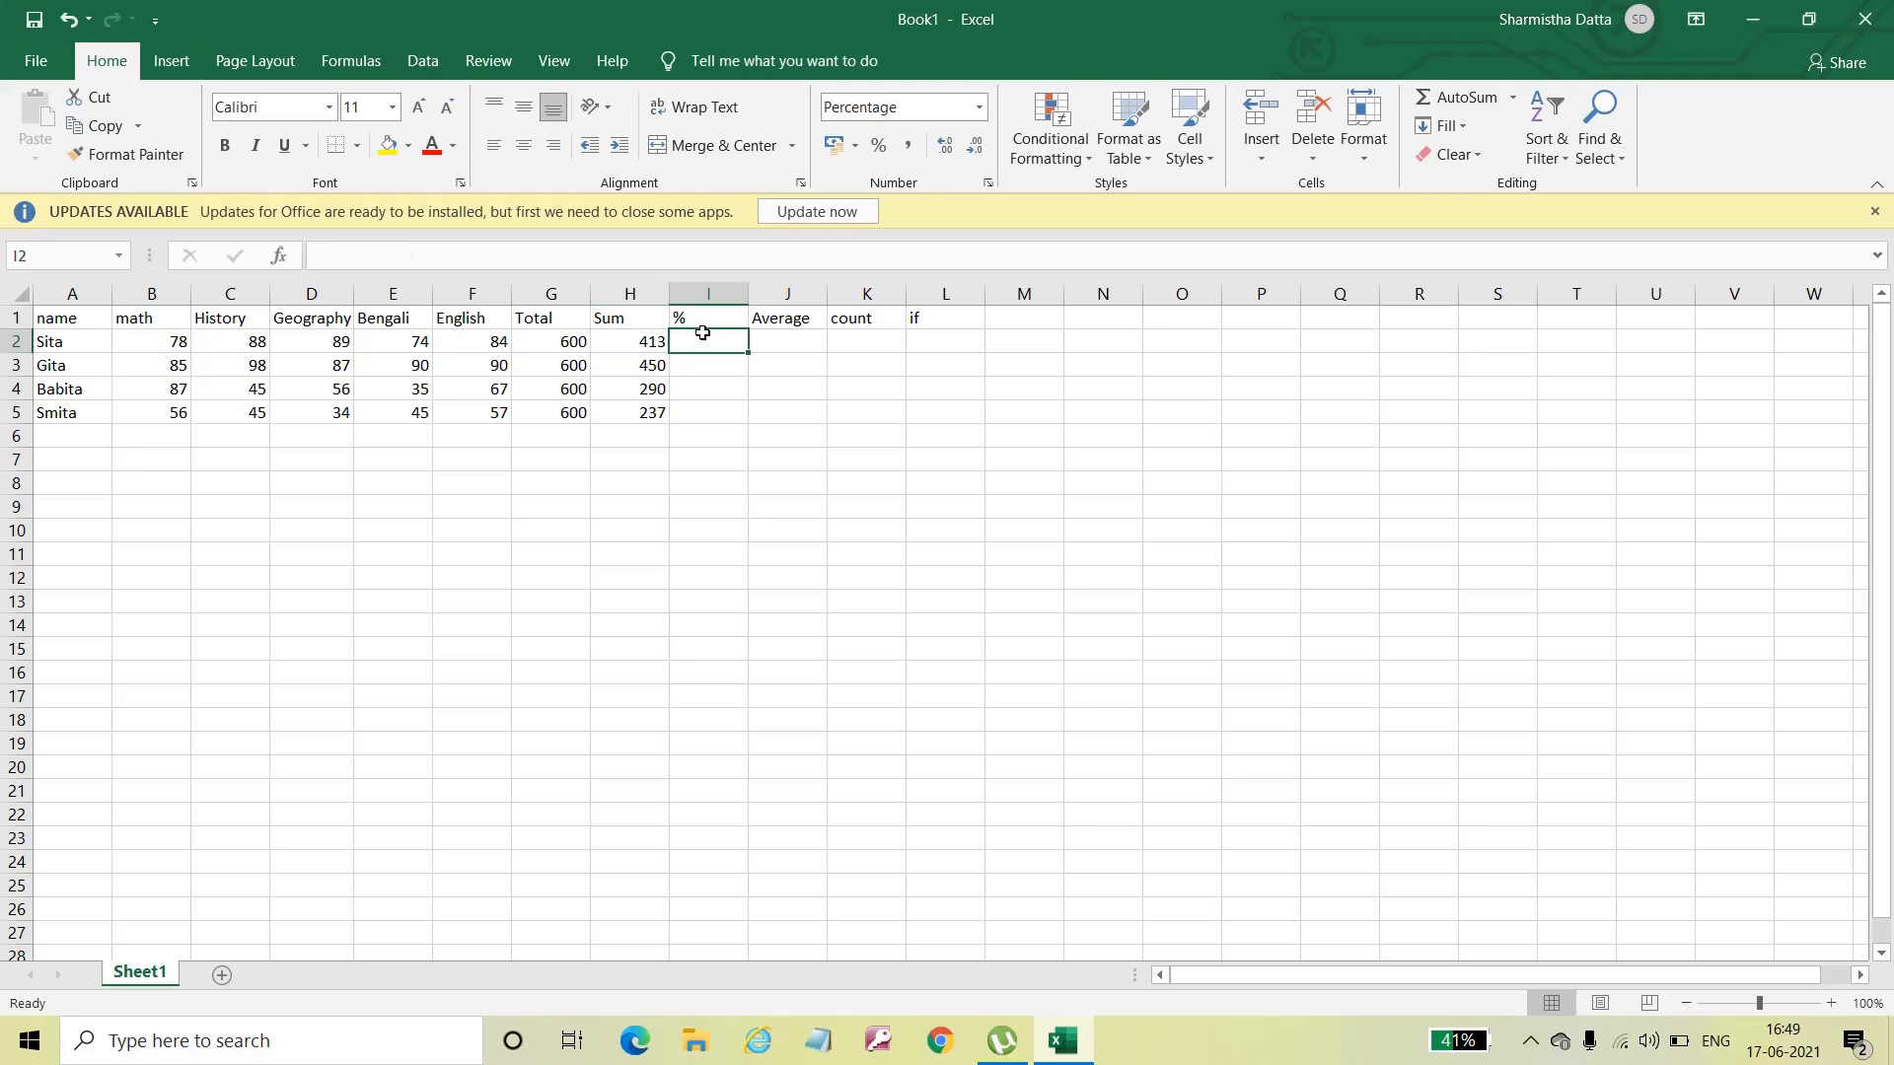
double_click(696, 342)
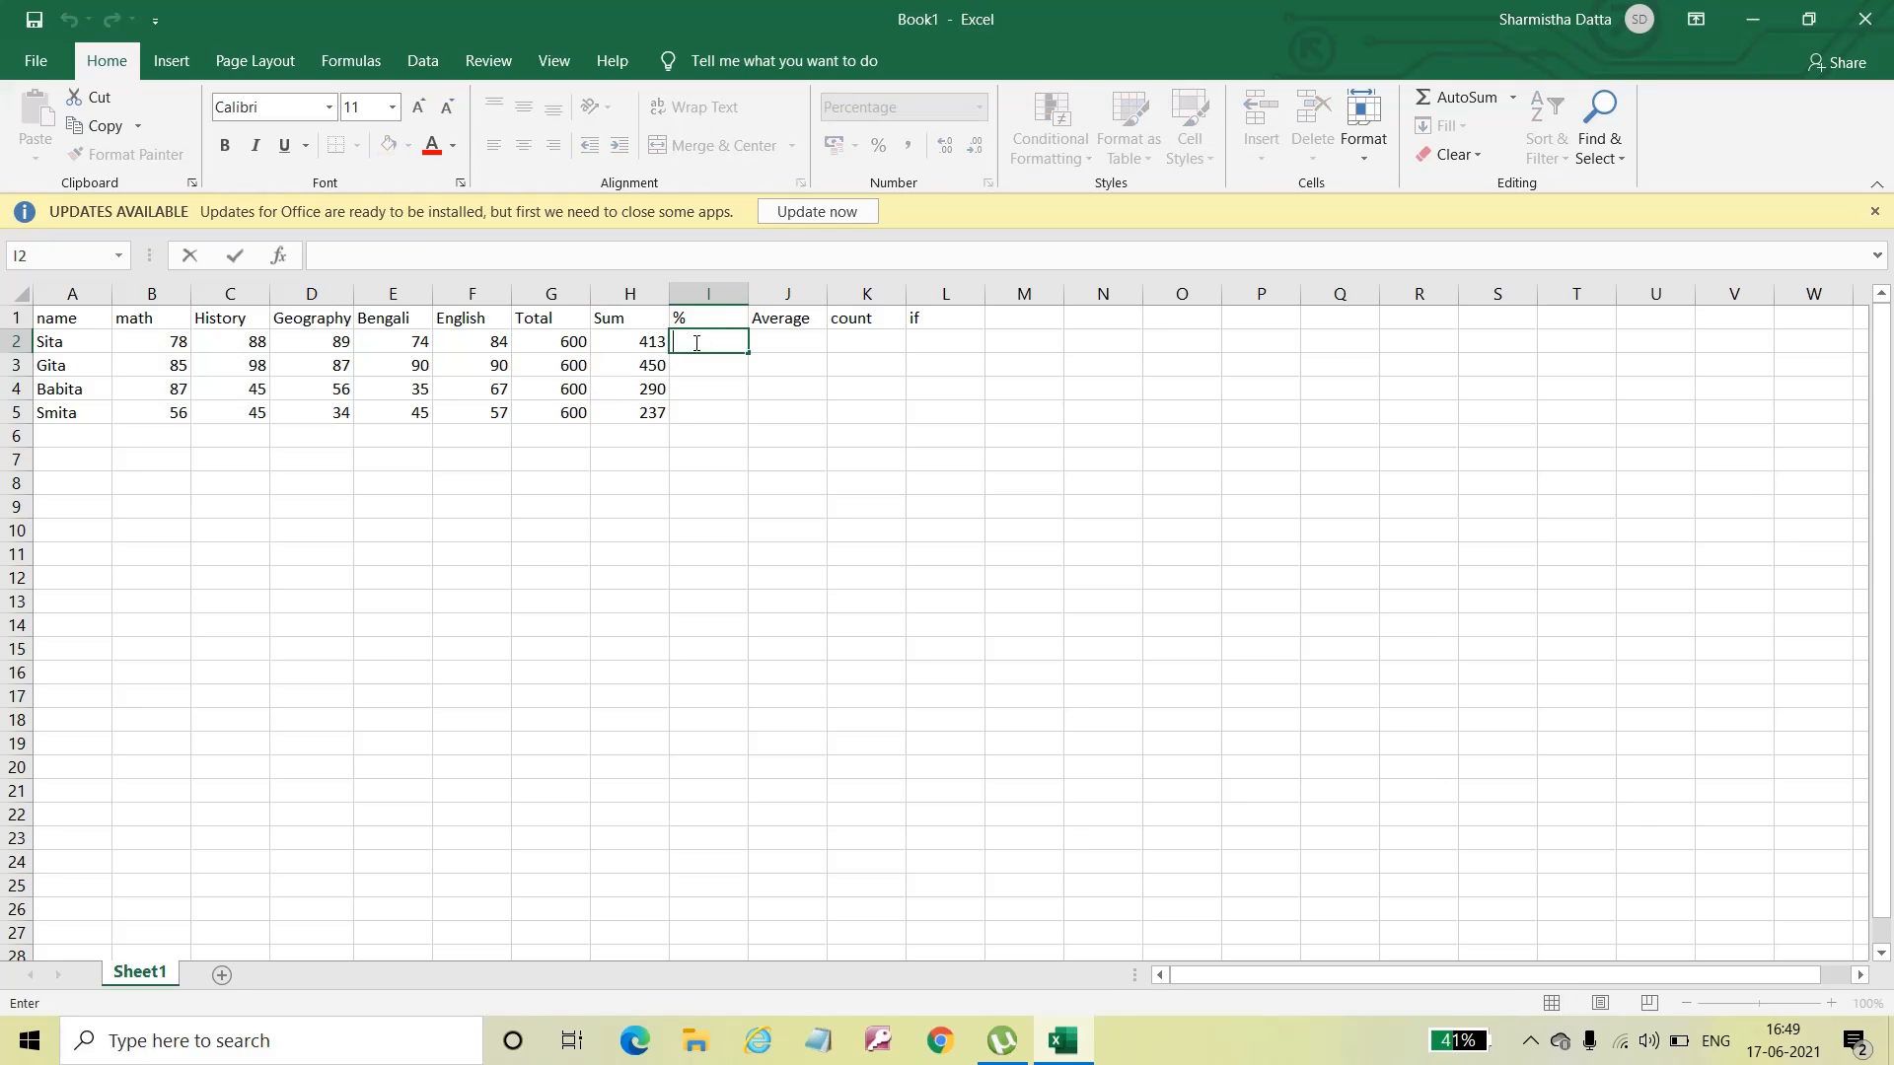
type("=")
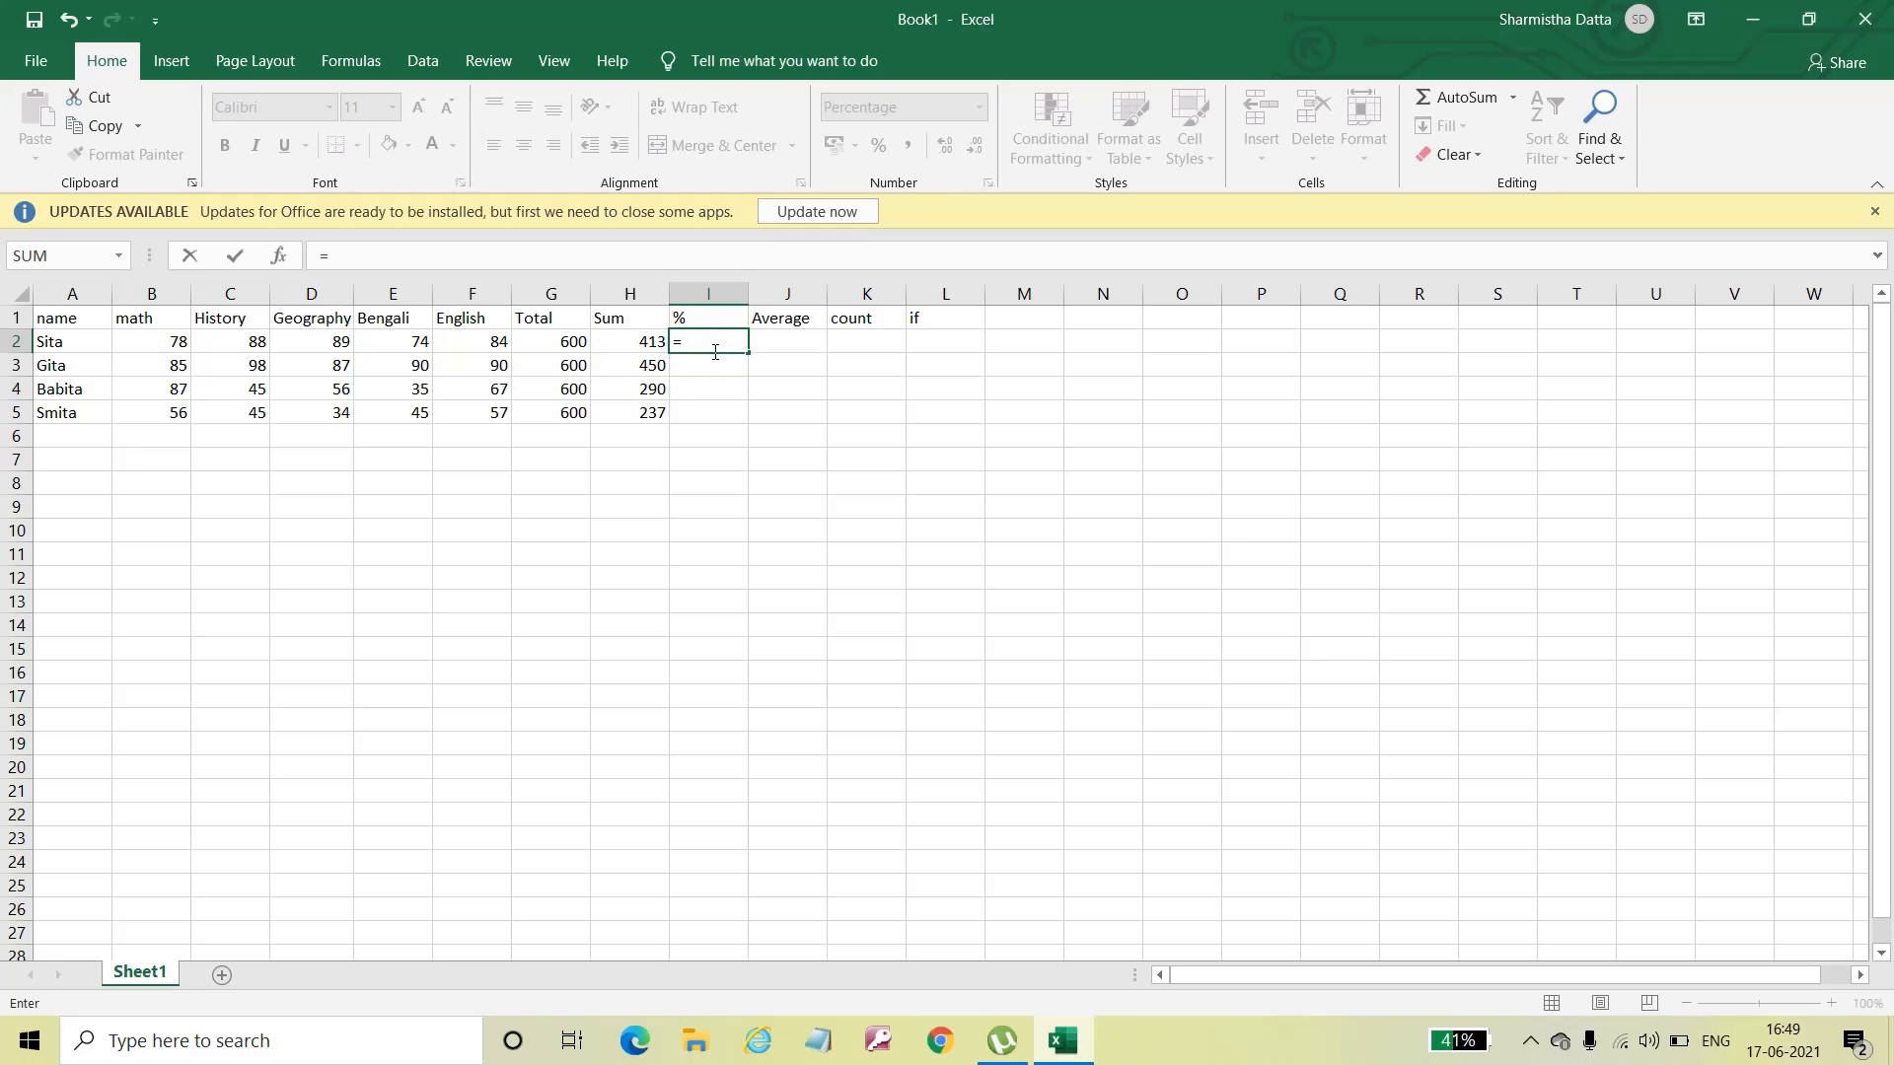
key("BackSpace")
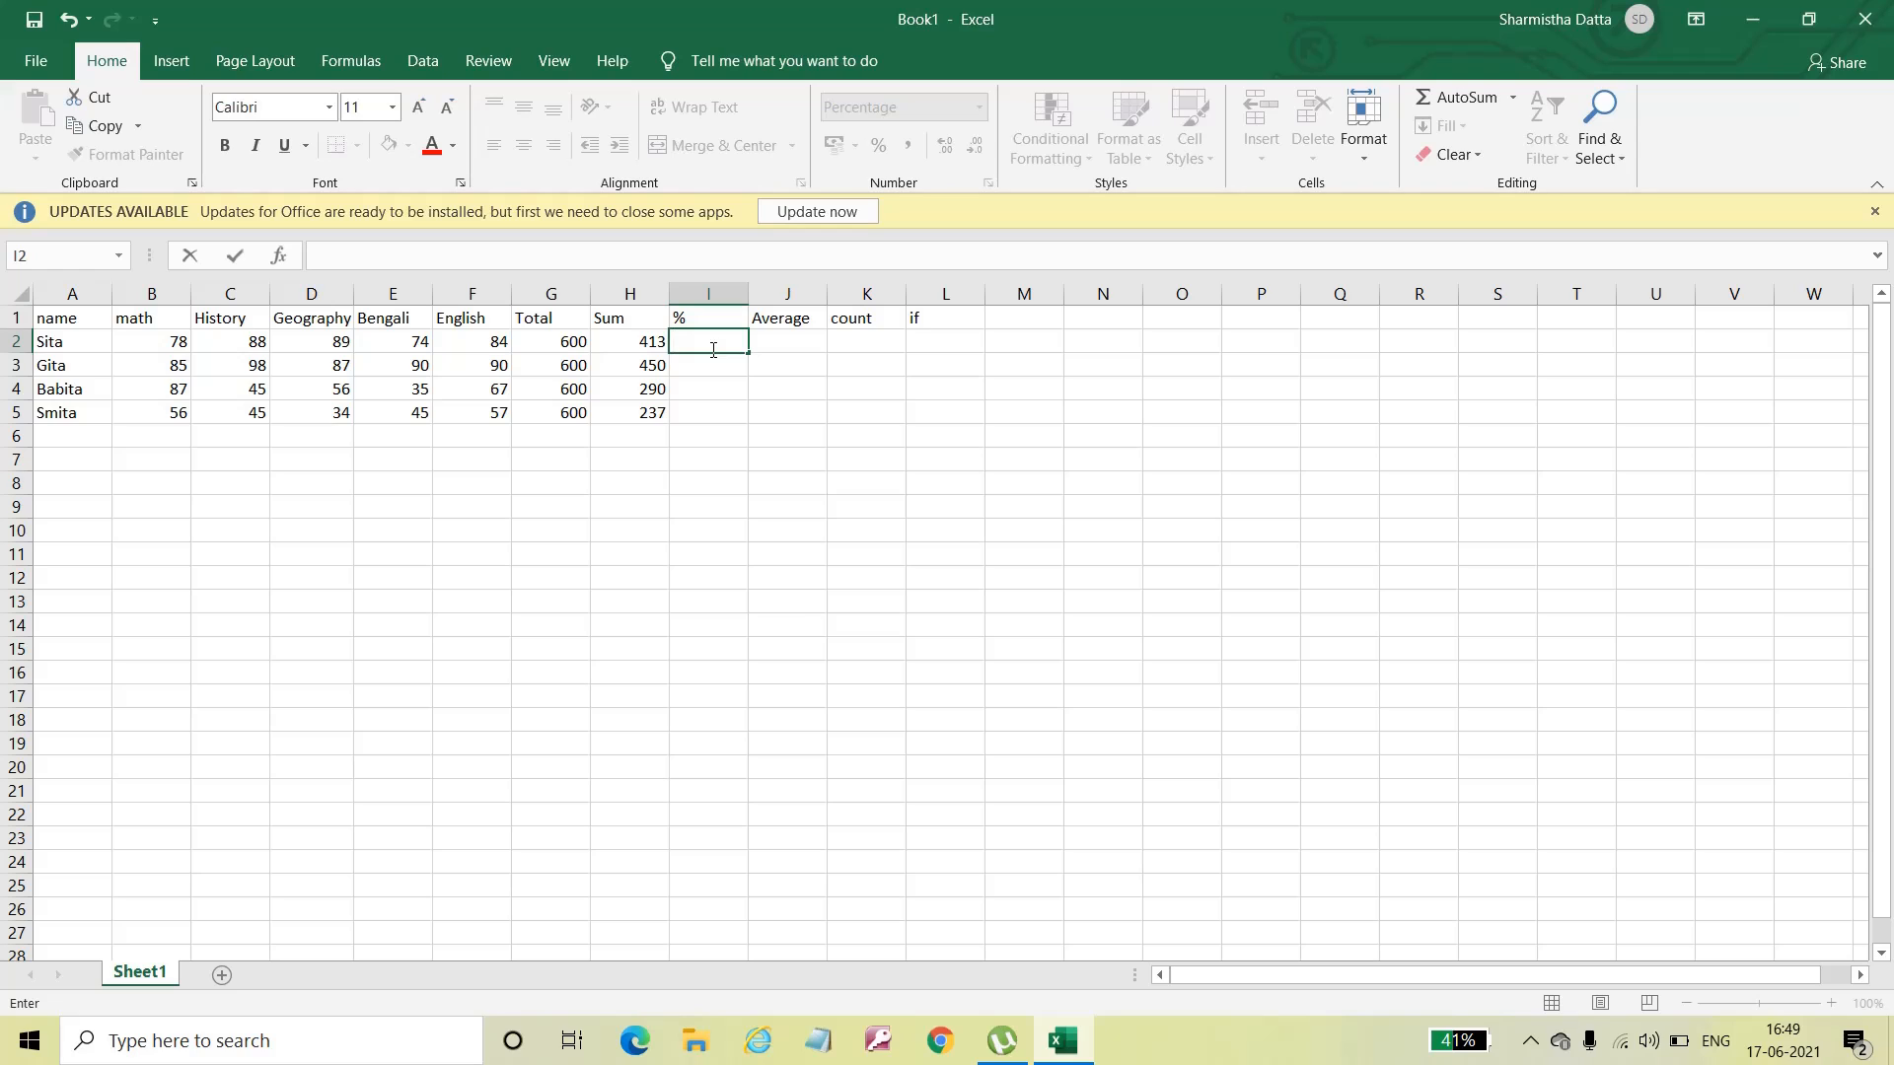
key("Escape")
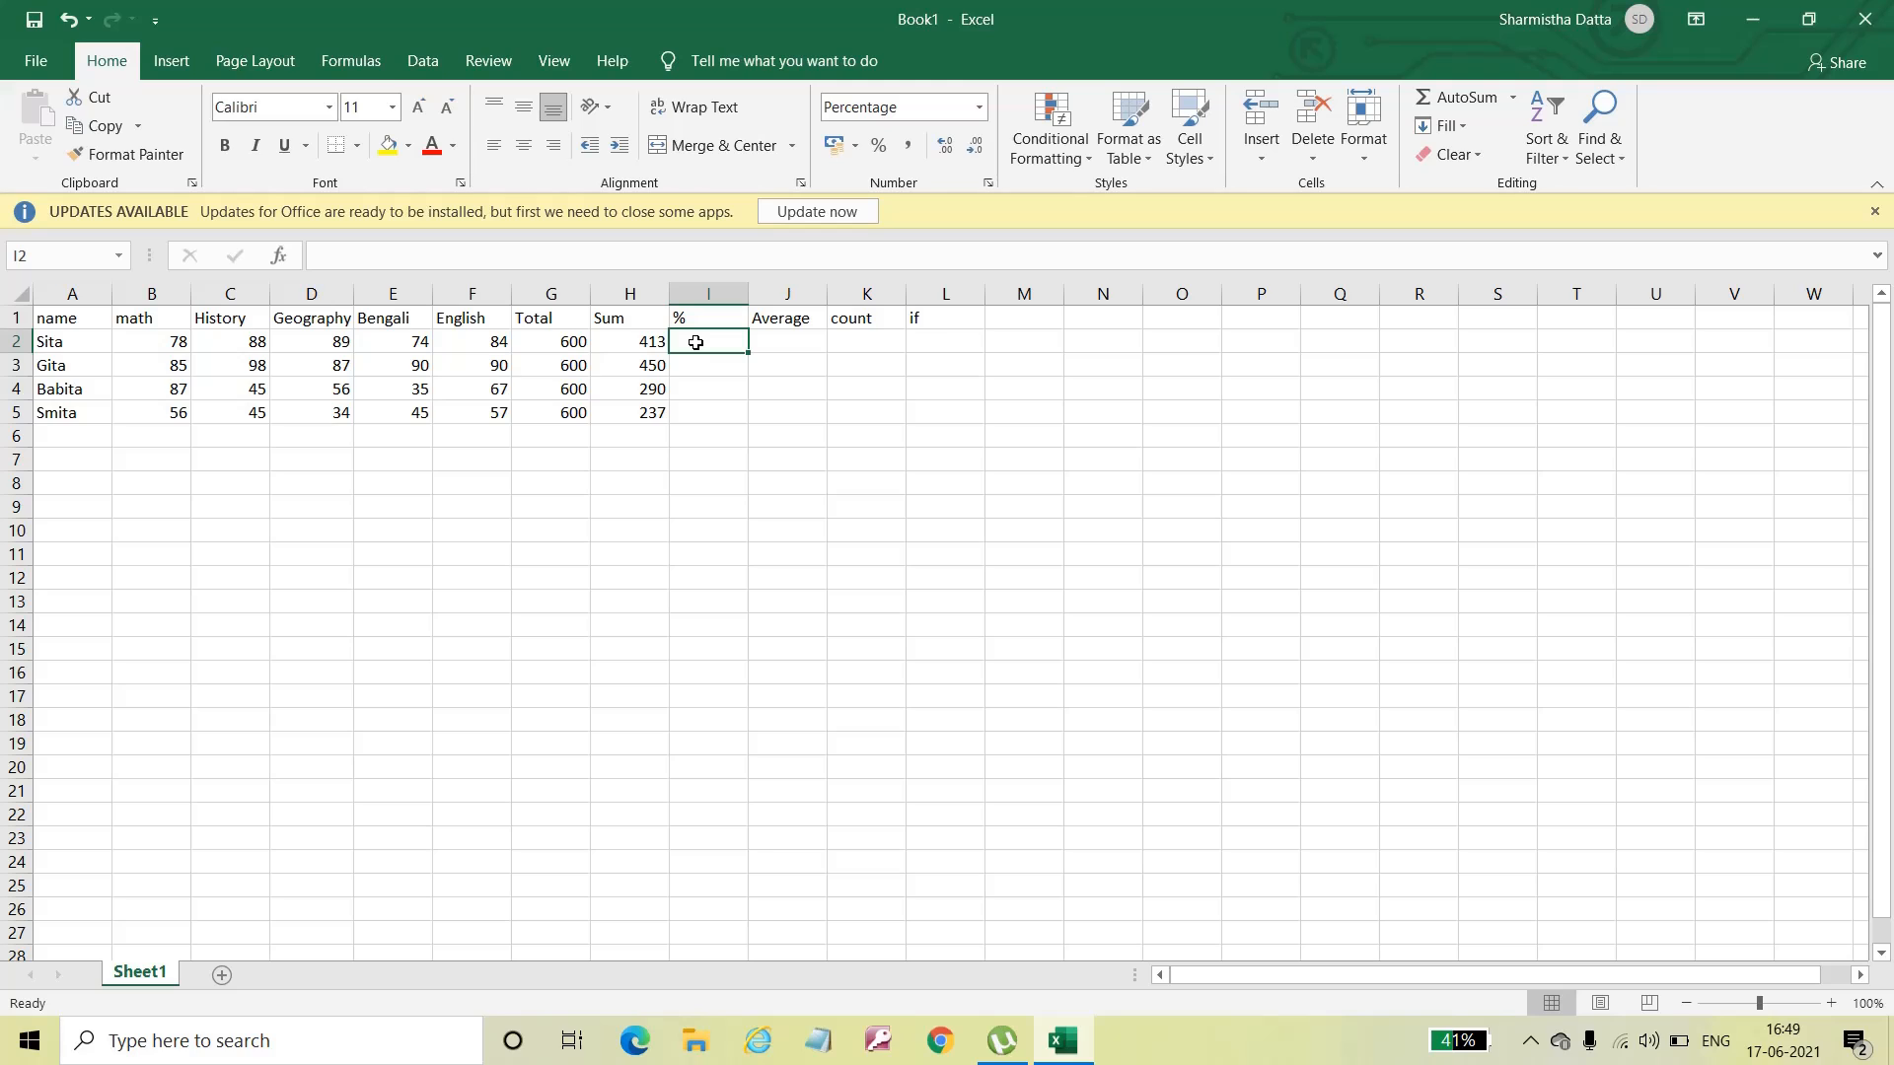
Step: Enter the formula =H2/G2 in I2 to calculate the percentage, and fill it down to I5
type("=")
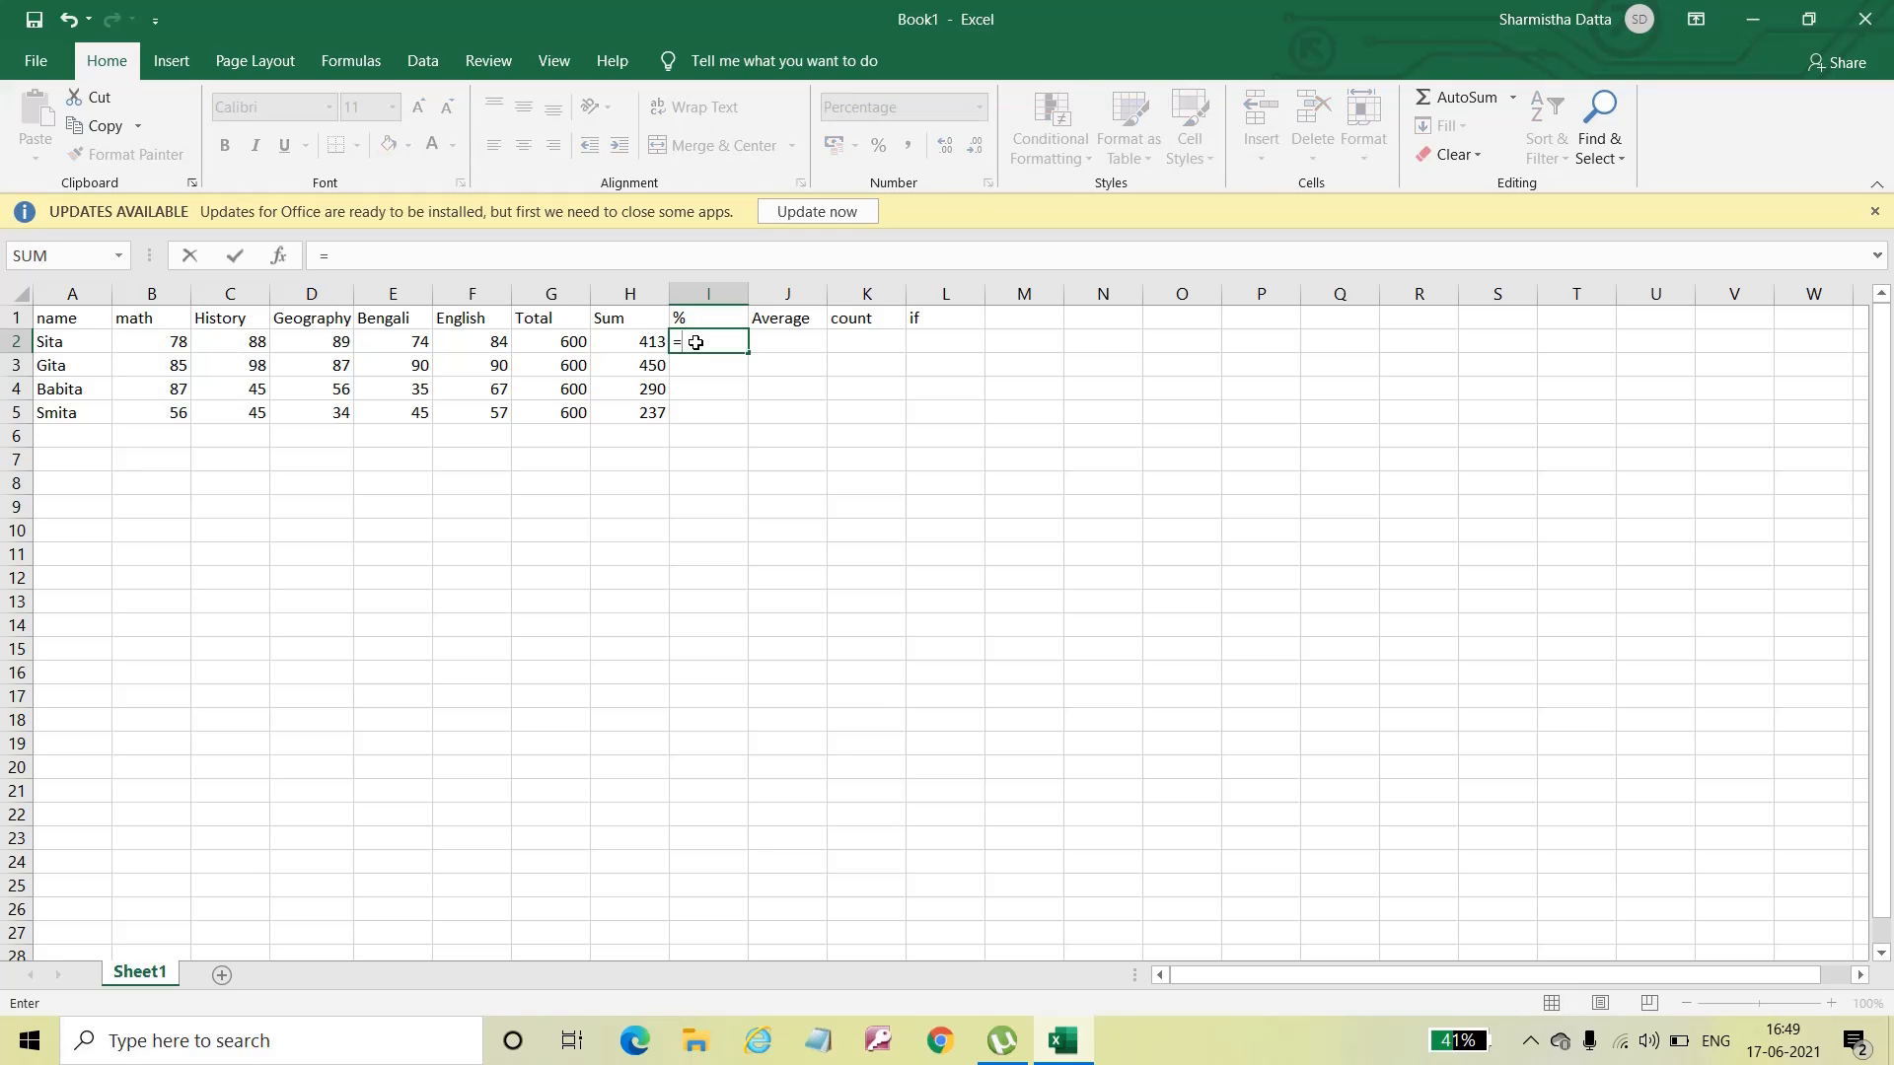
left_click(641, 342)
type("/")
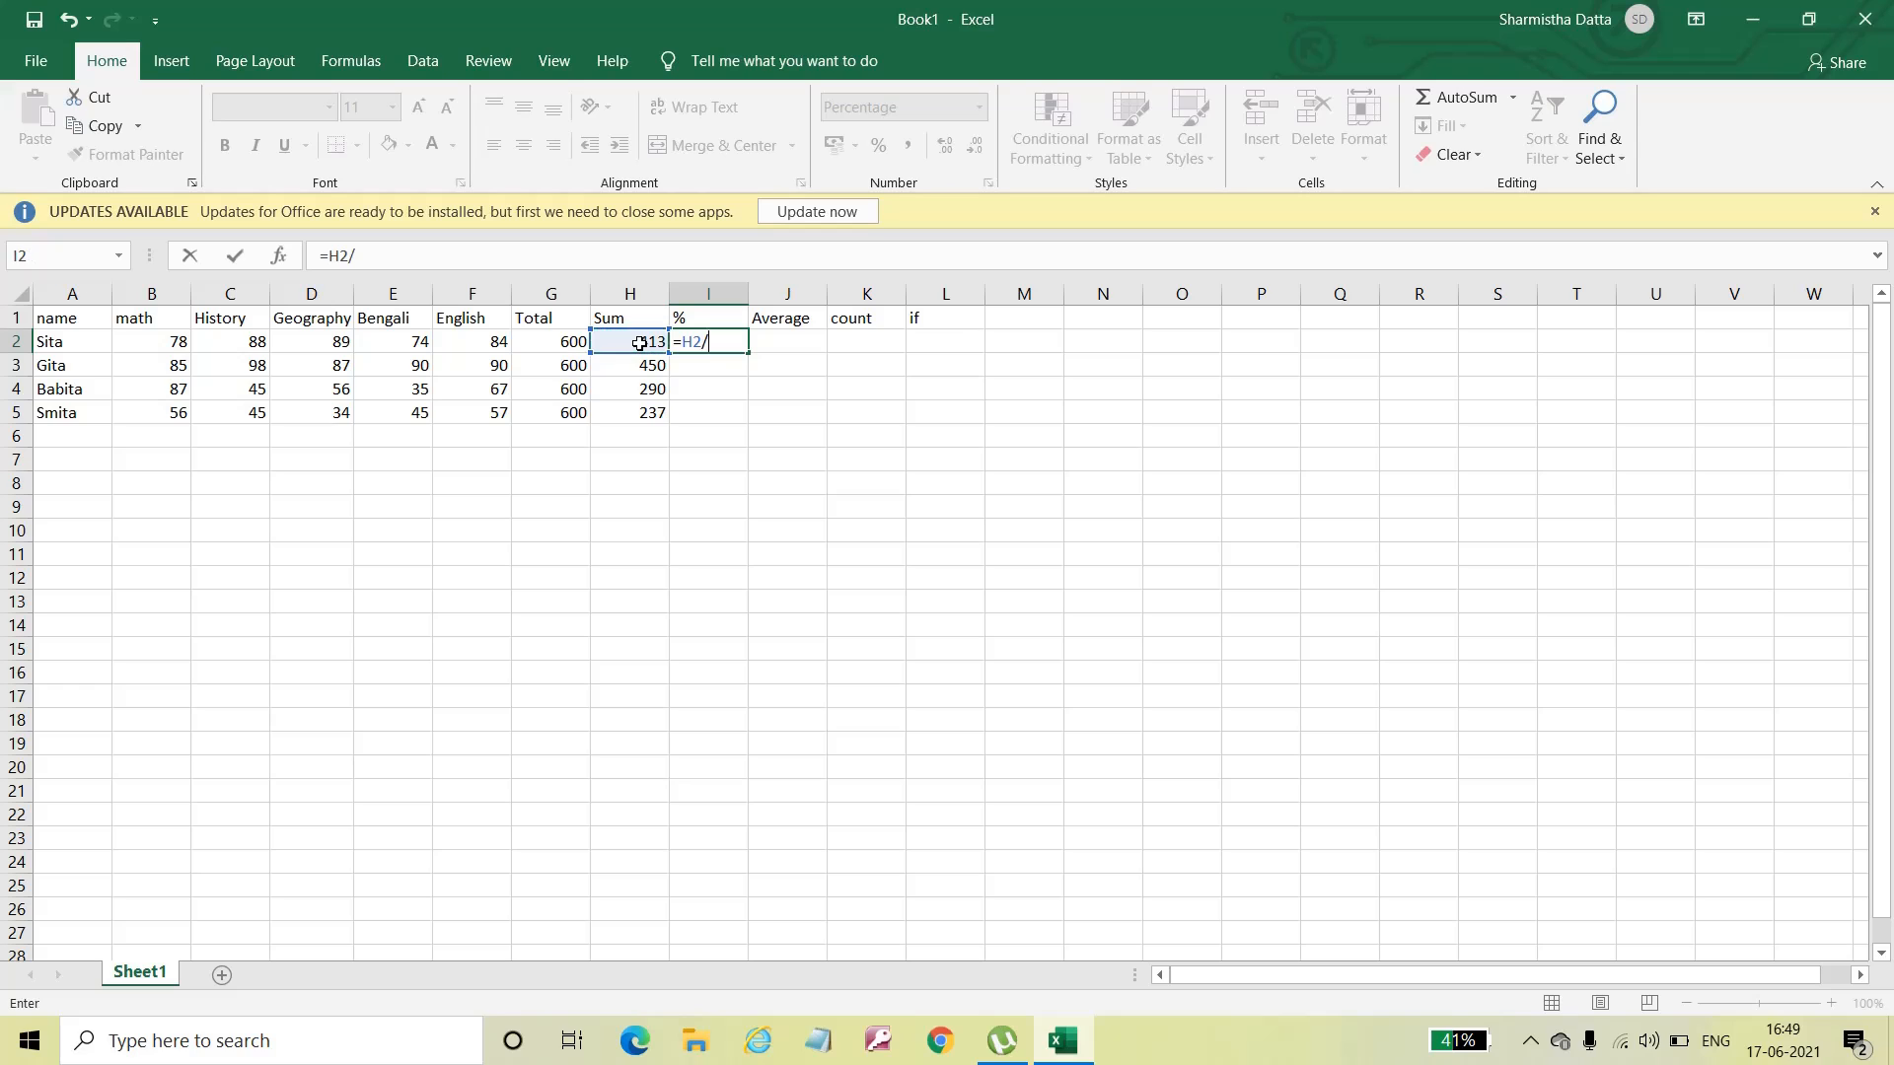
left_click(559, 344)
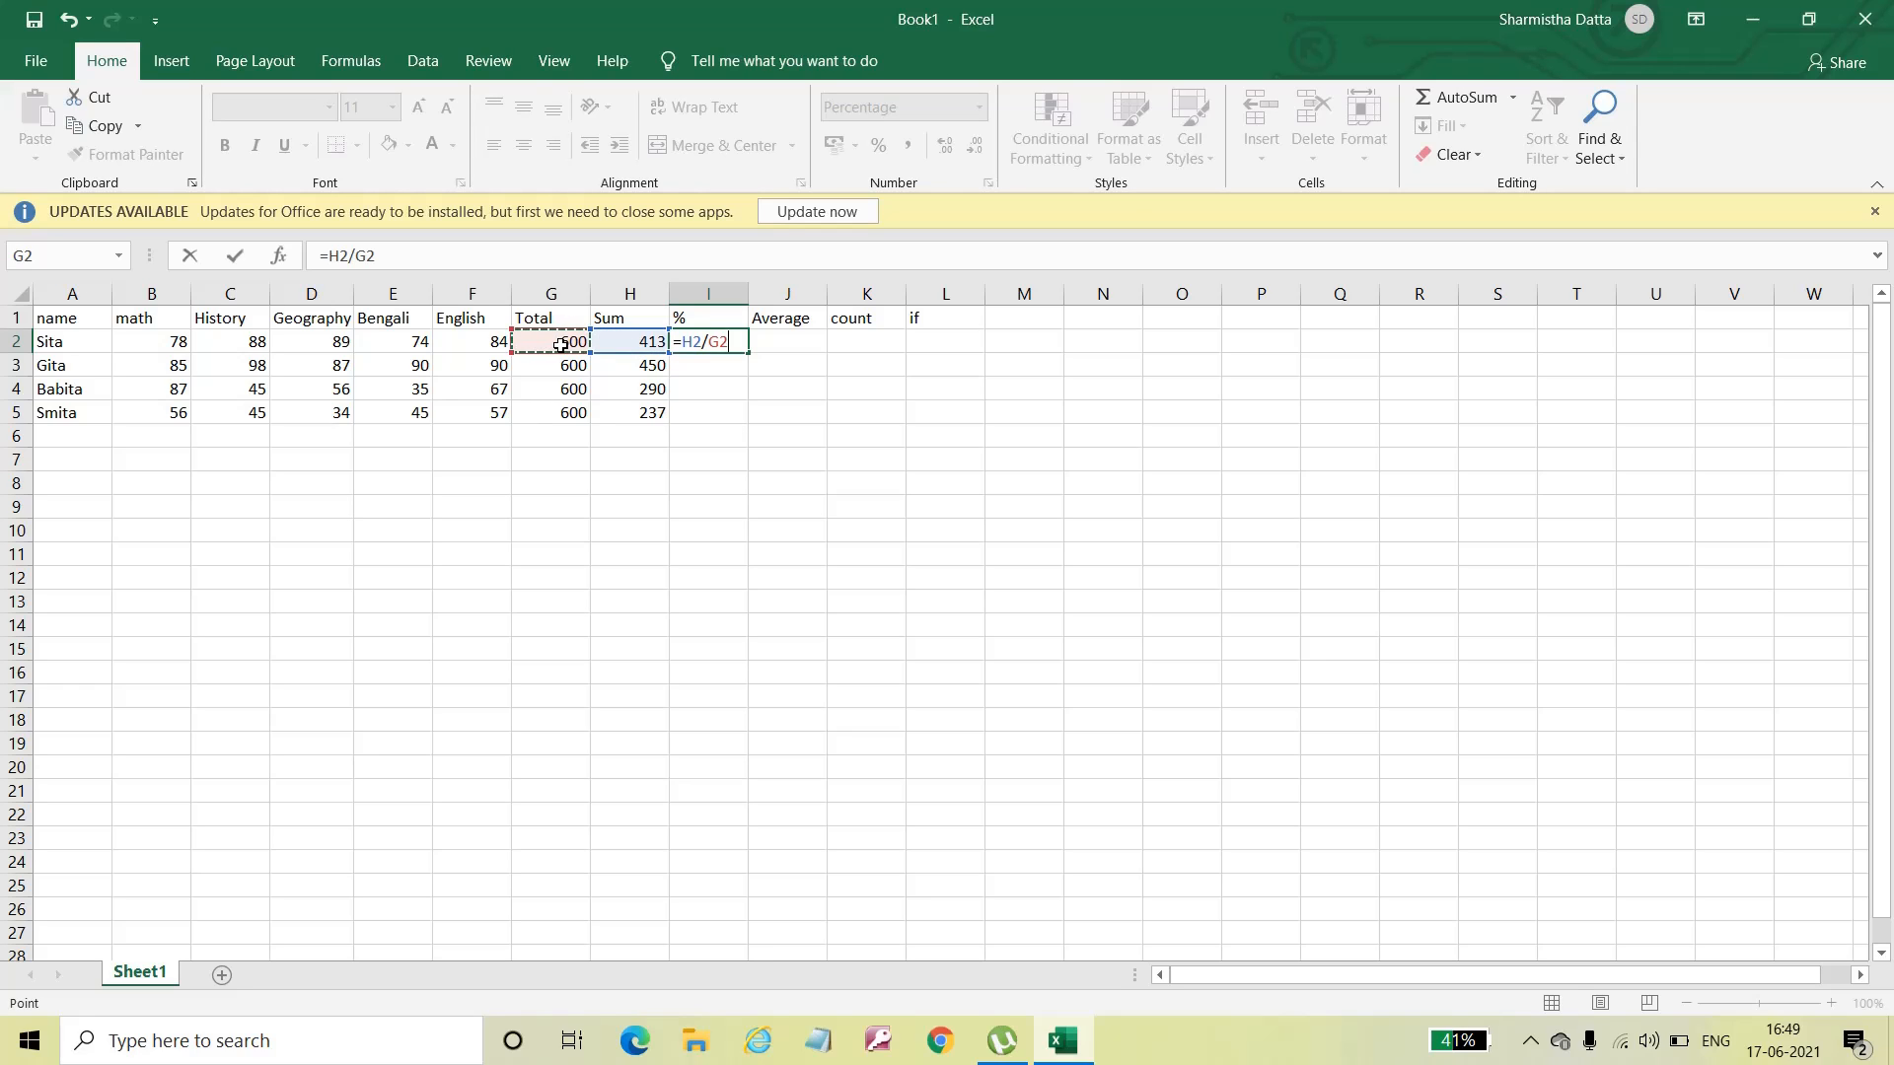
key("Return")
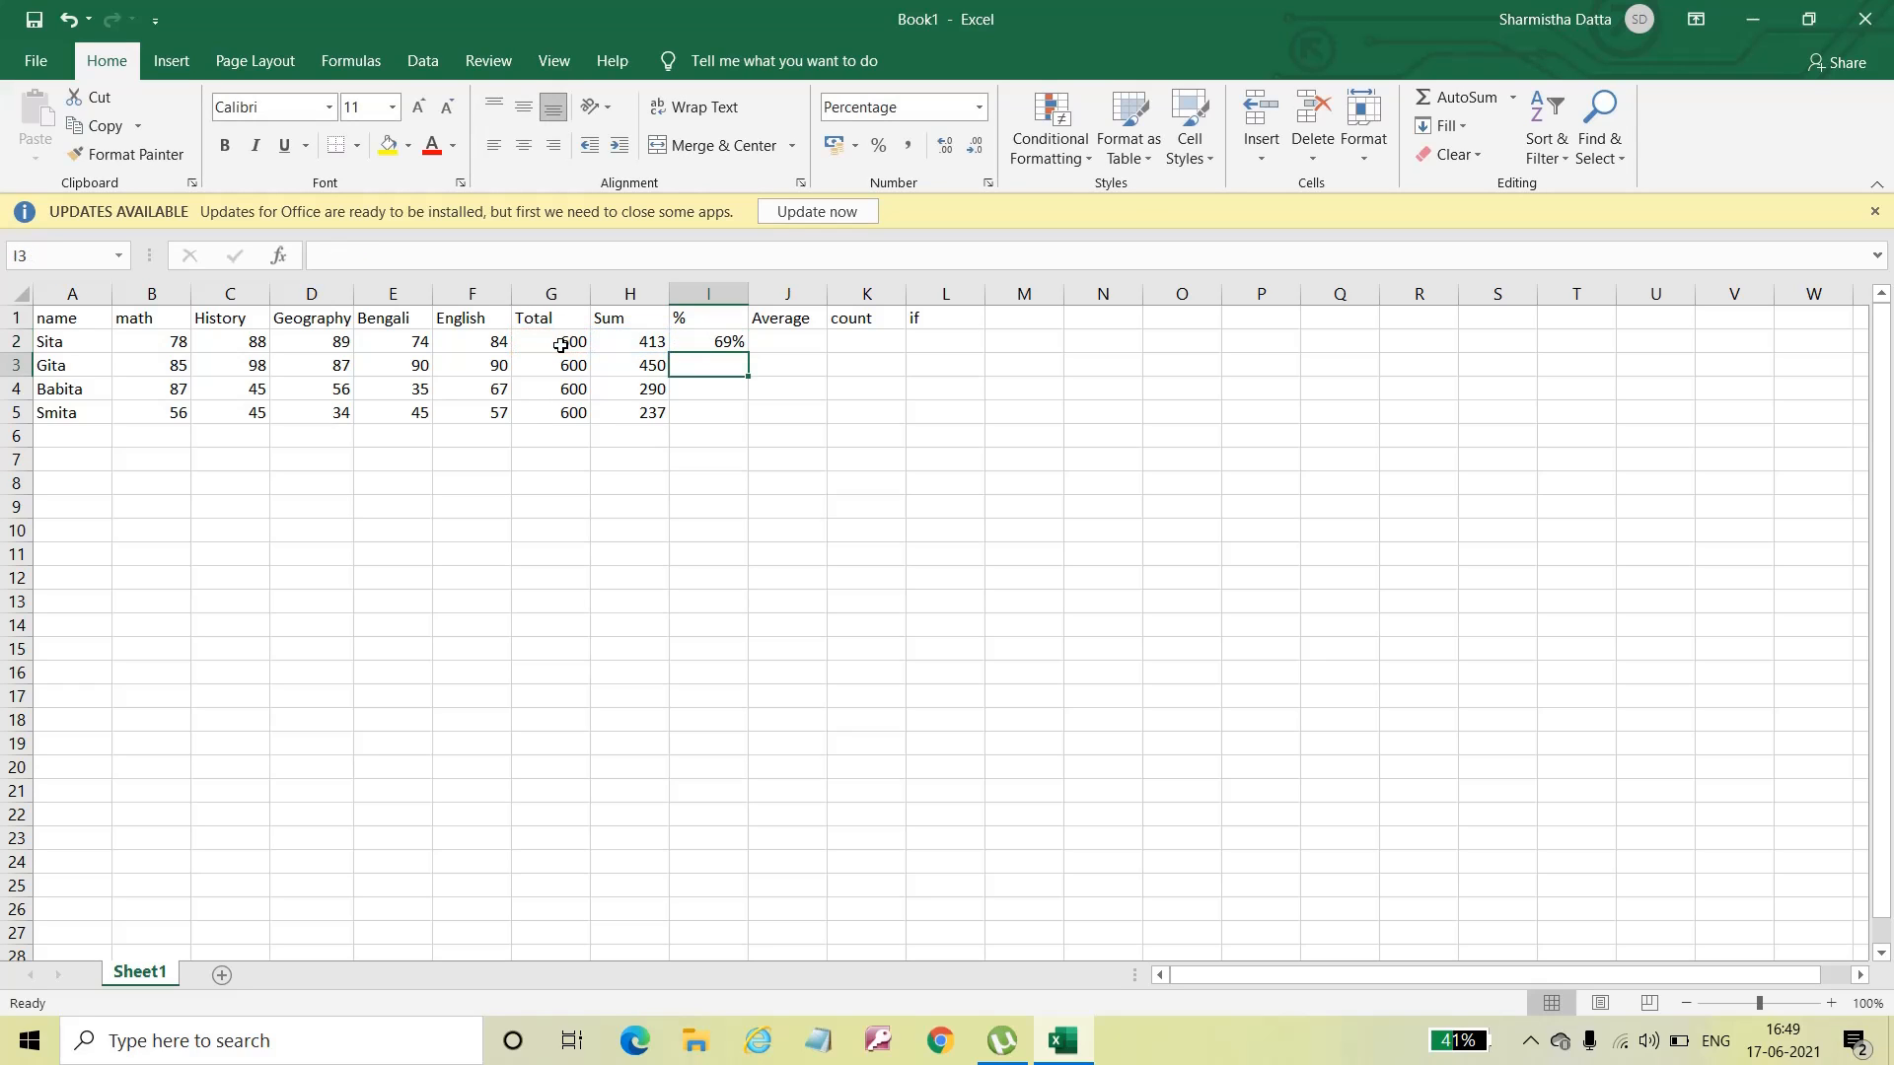
left_click(715, 346)
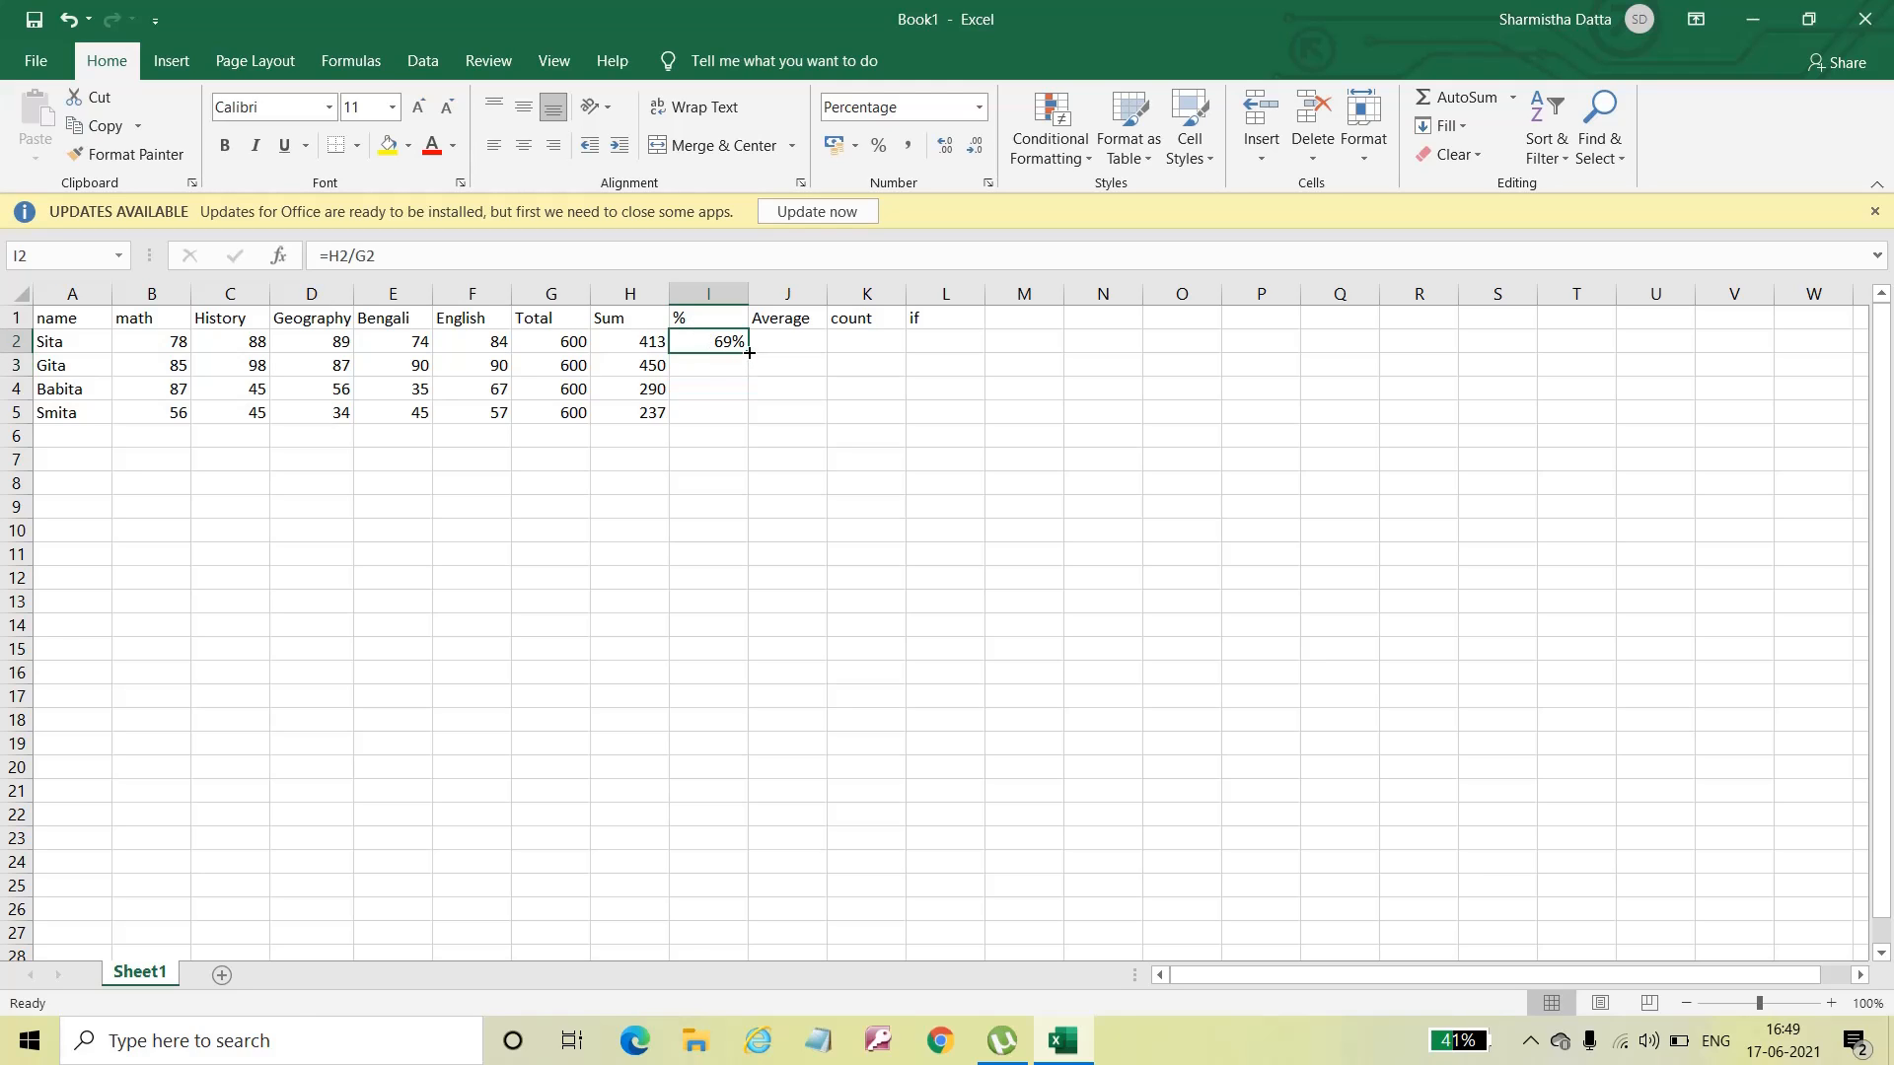
left_click_drag(750, 352, 748, 423)
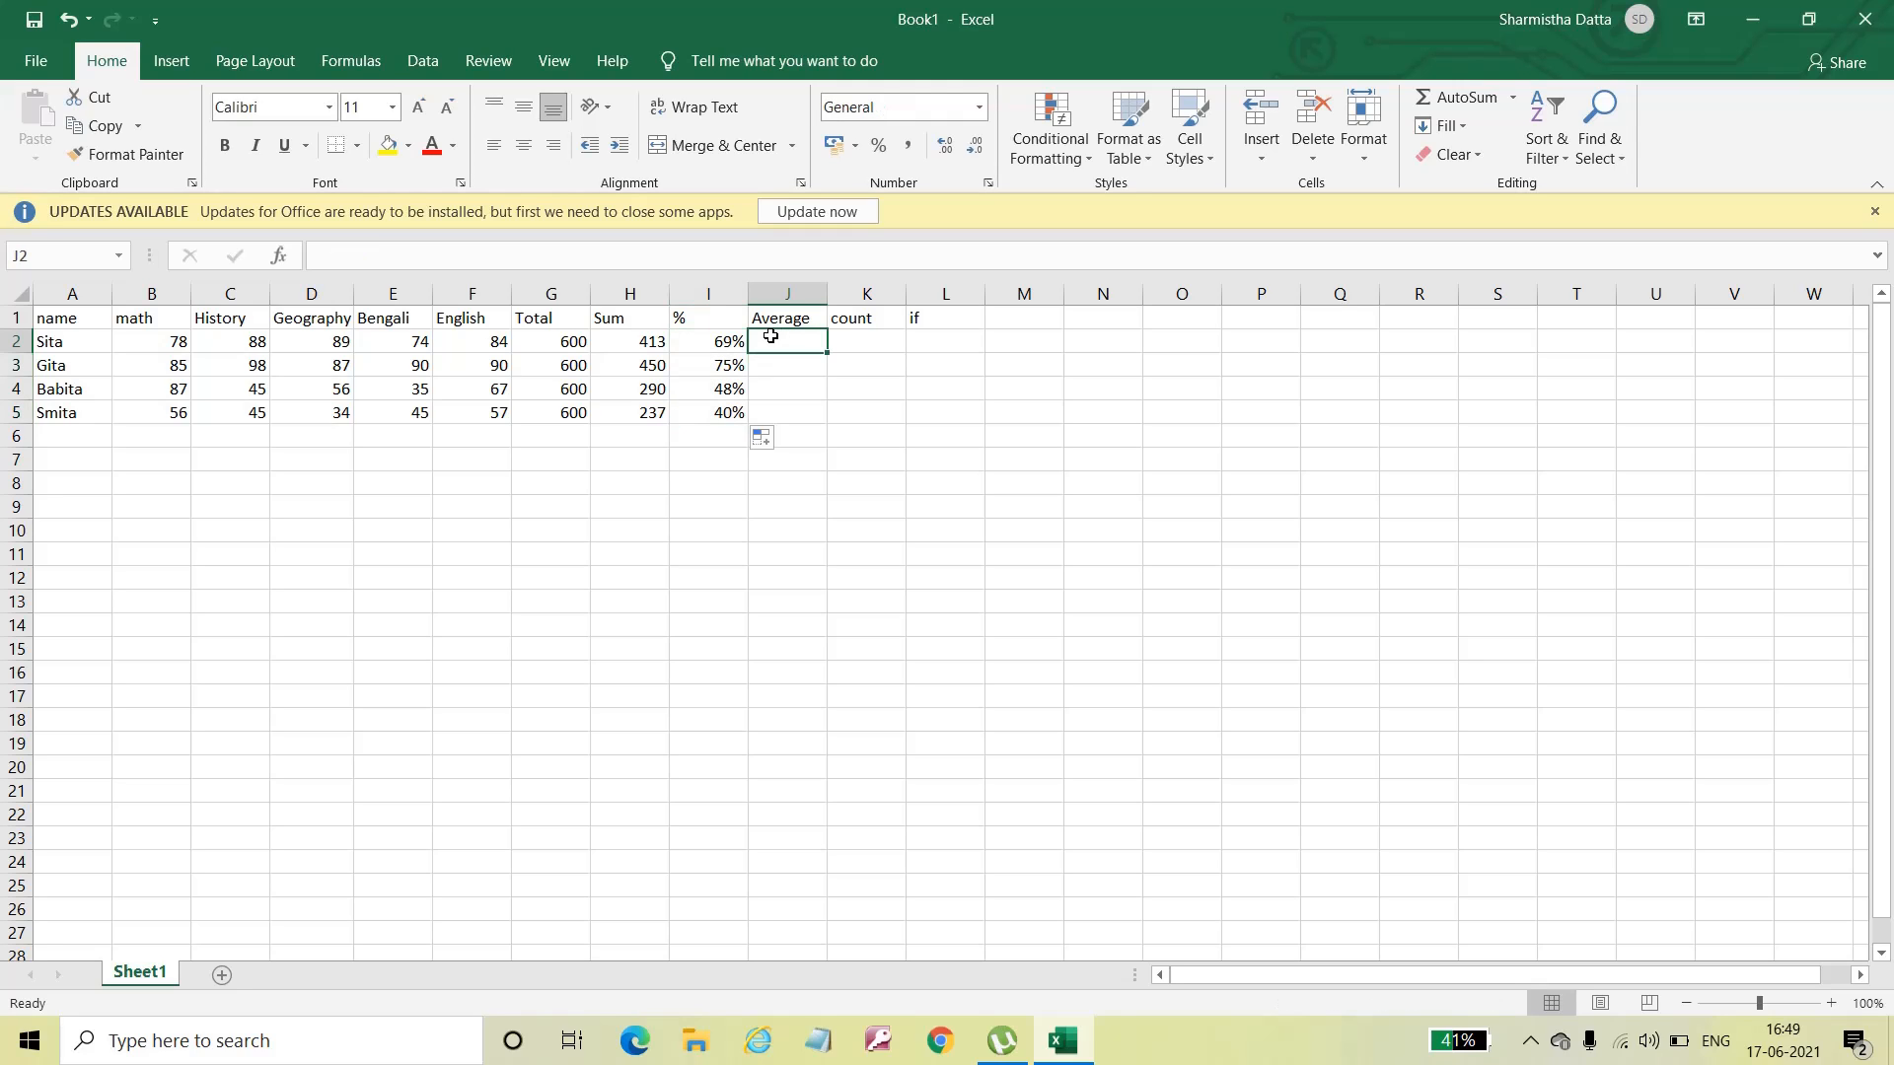
Step: Enter the formula =AVERAGE(B2:F2) in J2 to average the first student's subject marks
double_click(771, 341)
type("=")
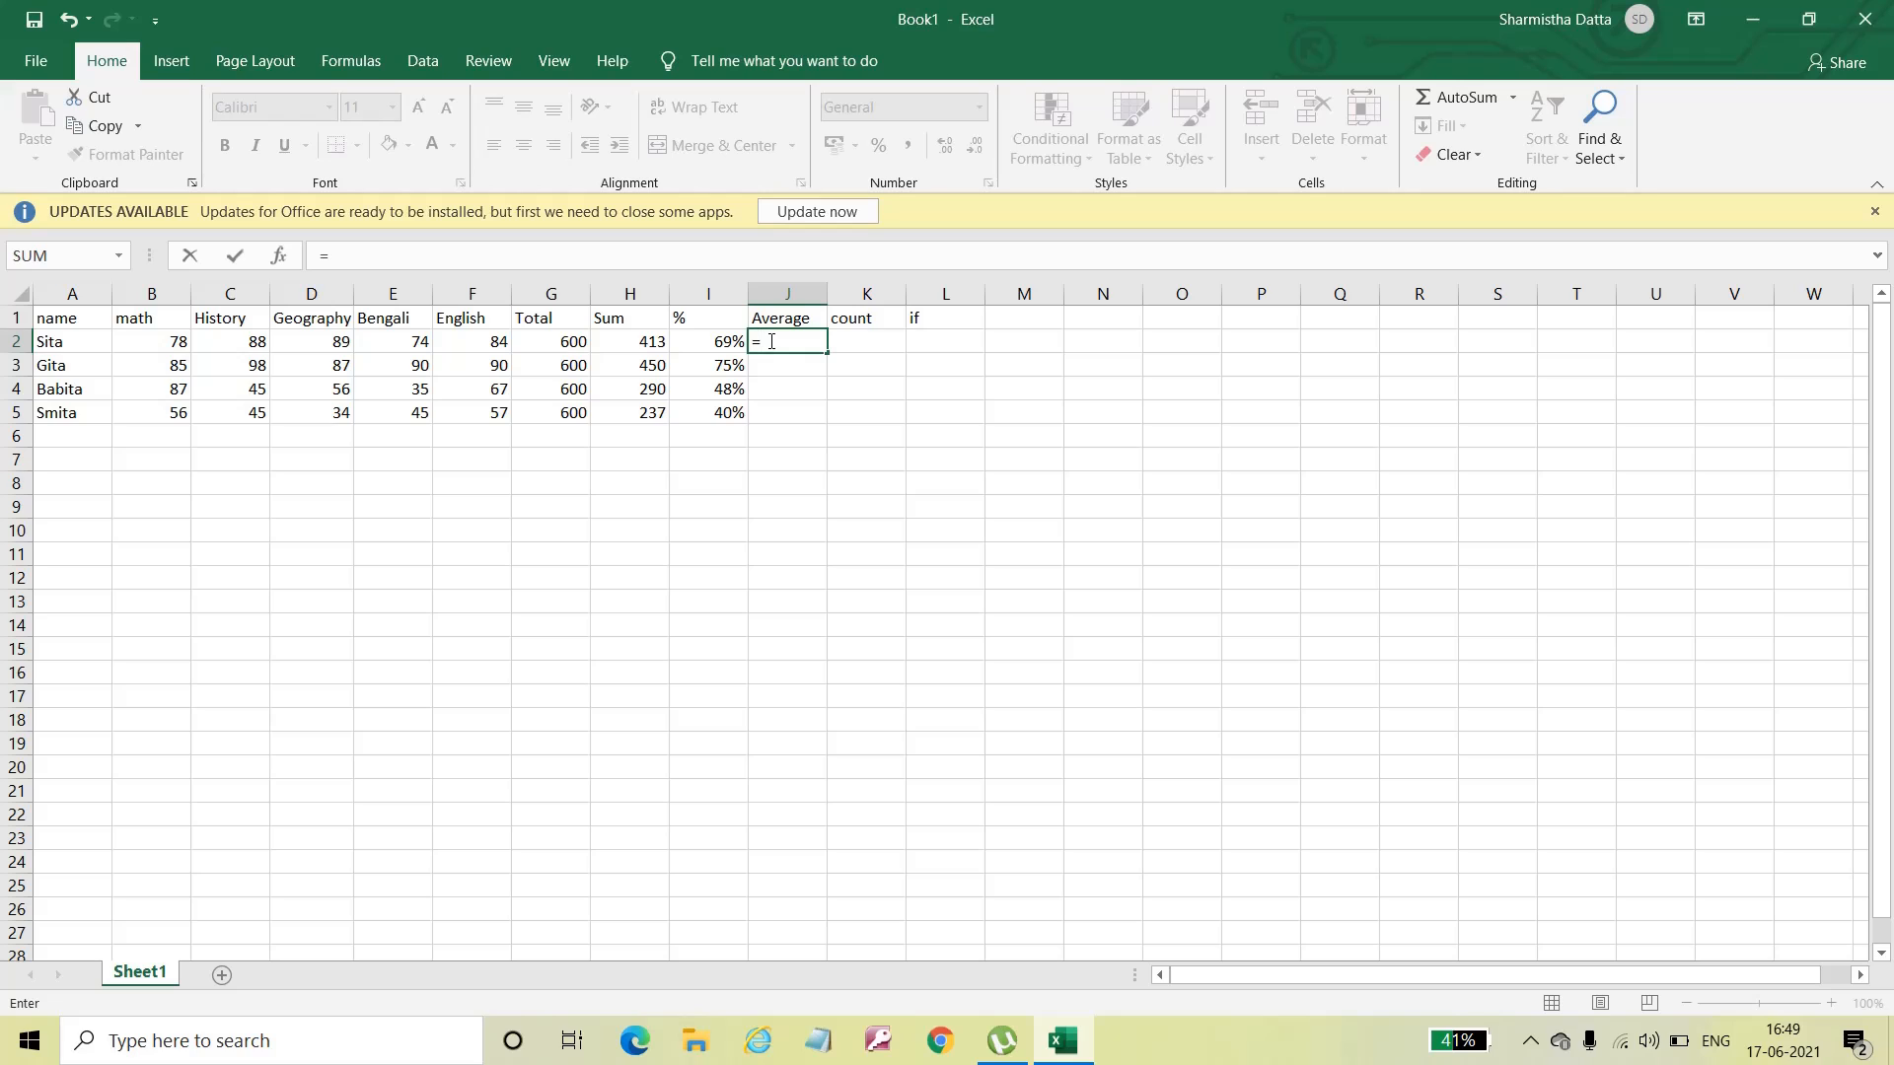
type("A")
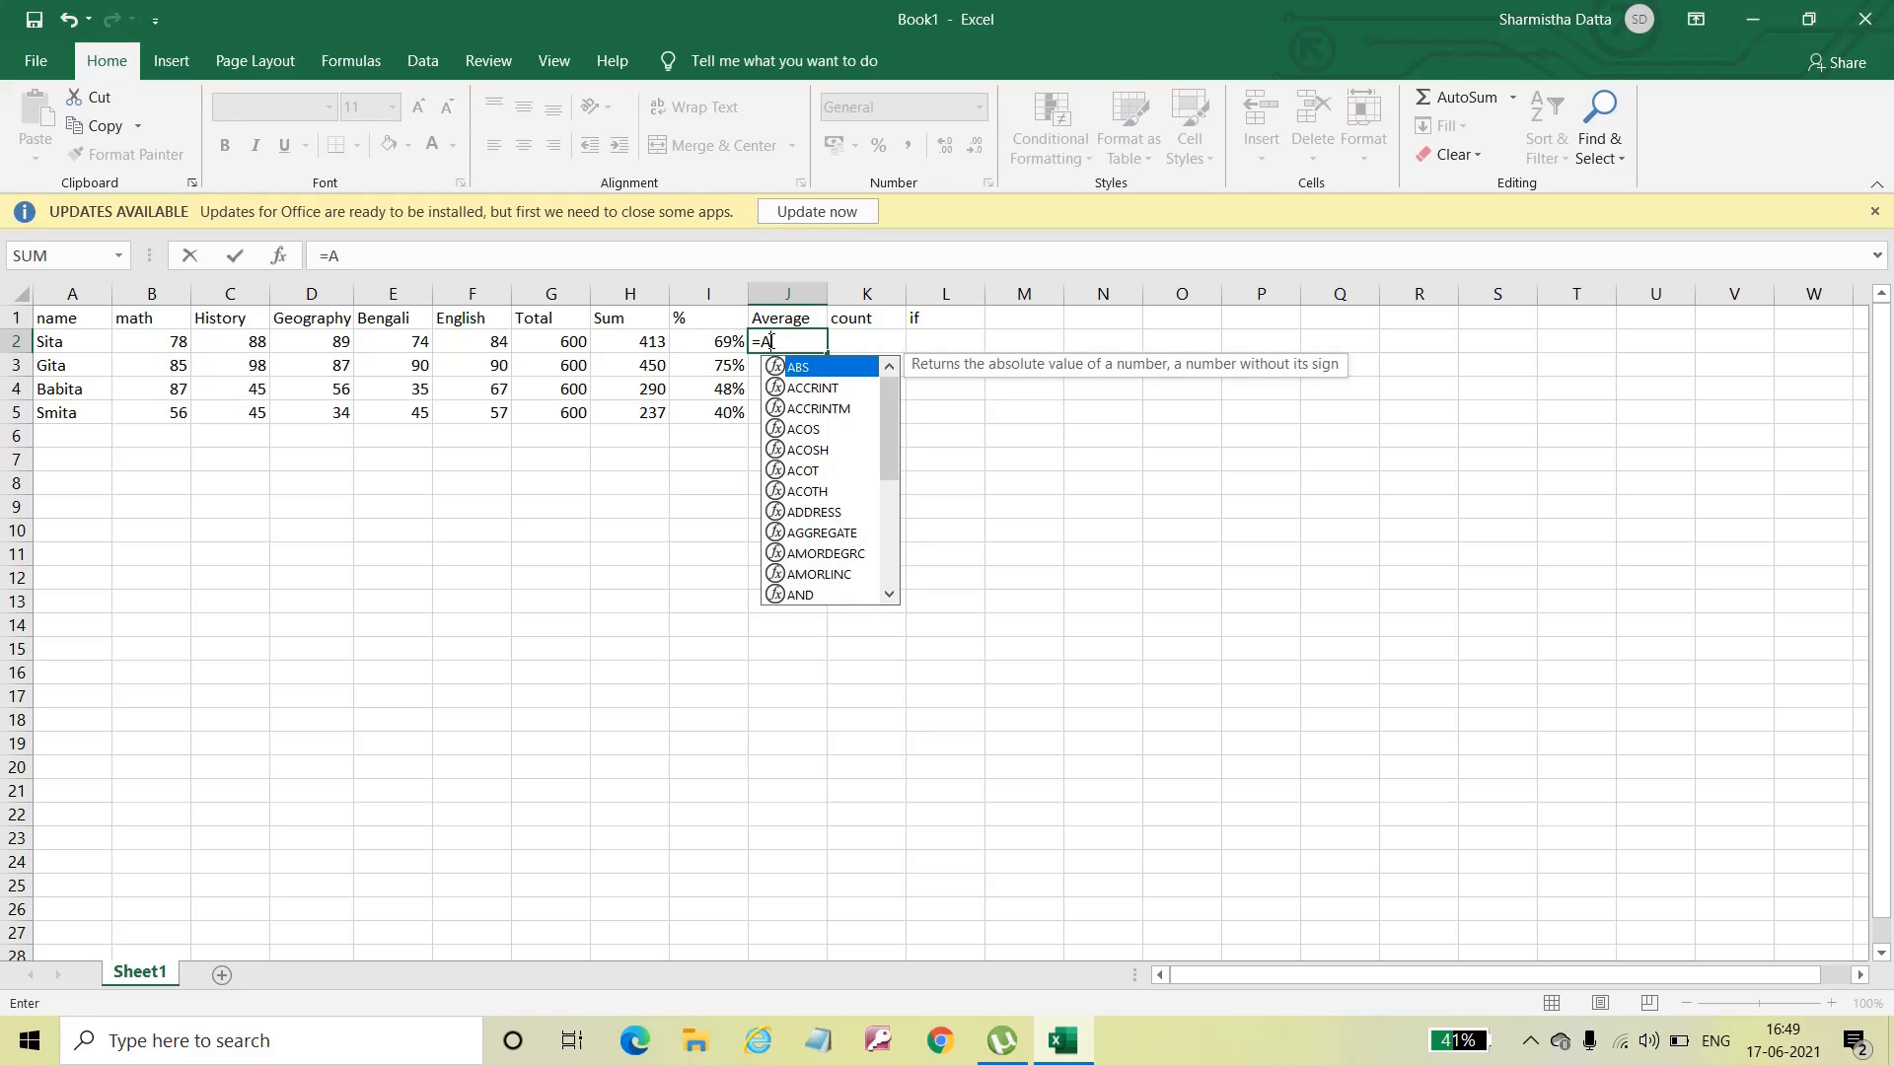
type("ve")
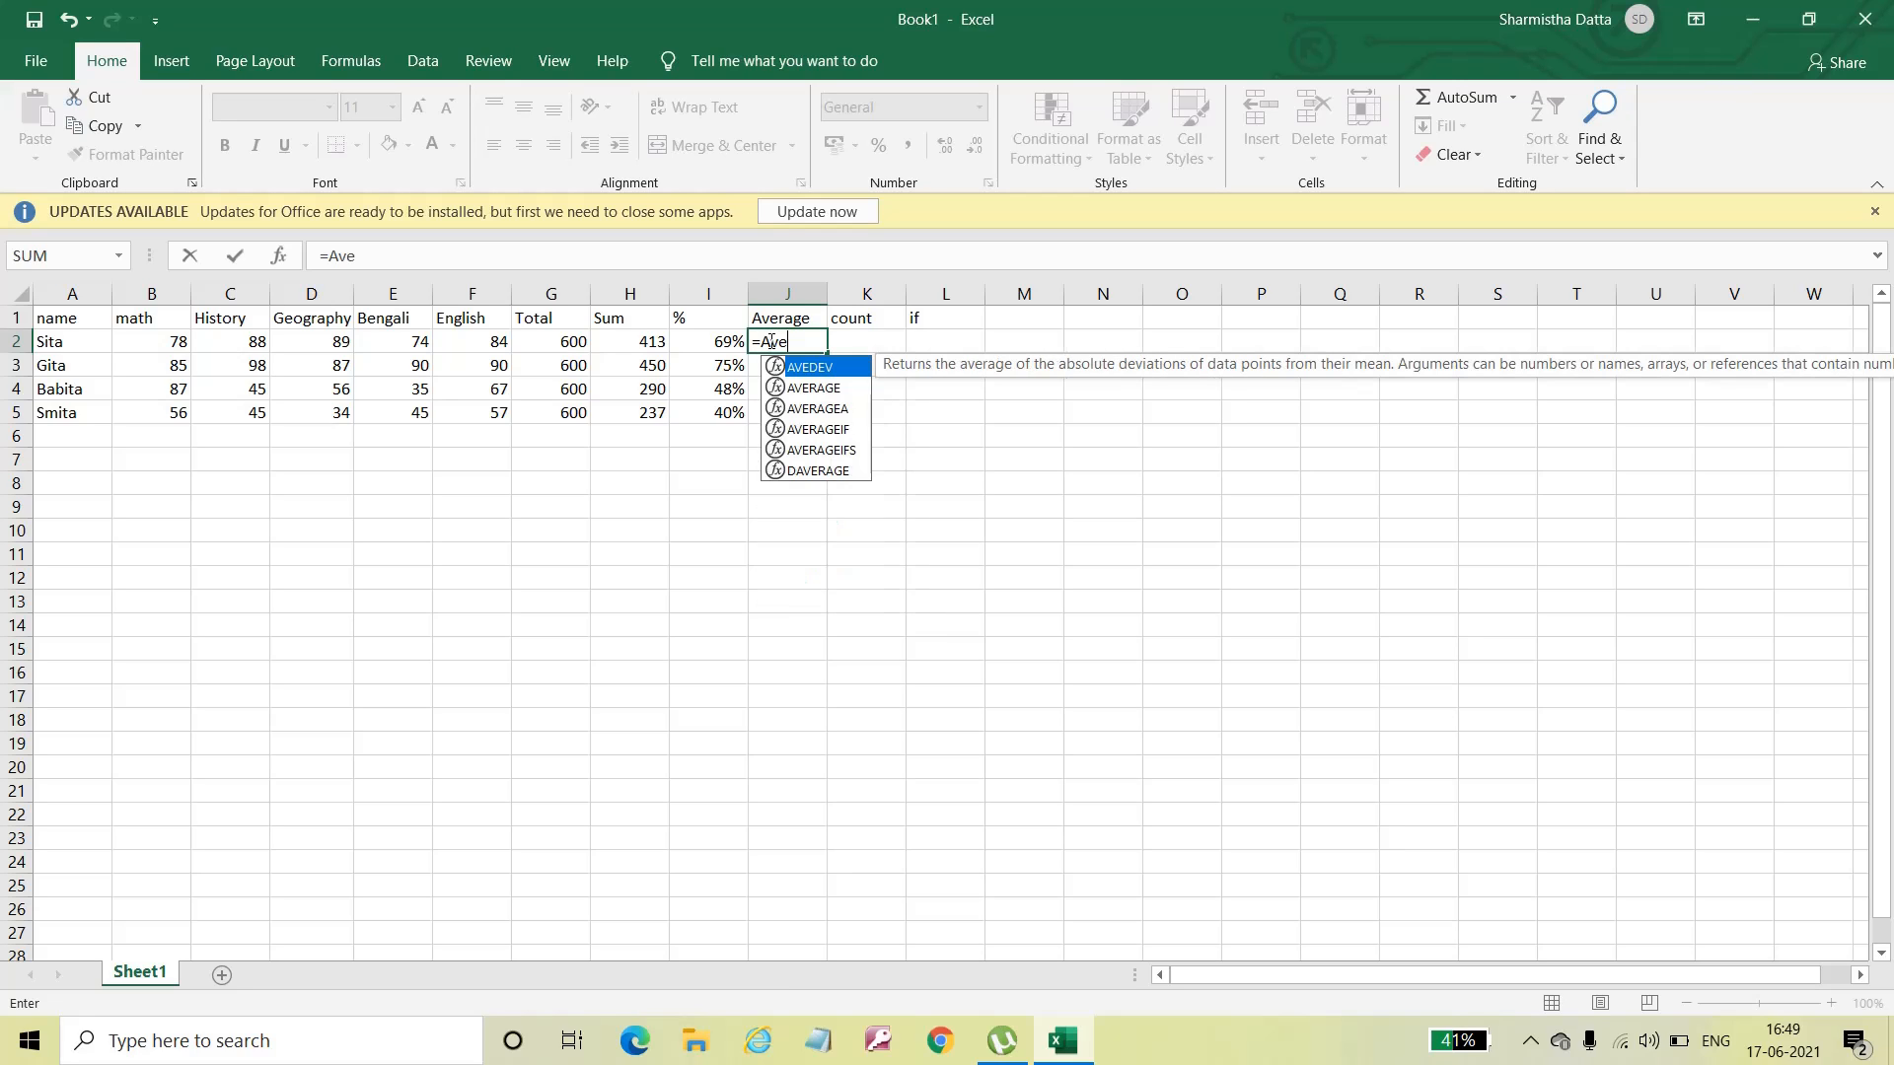
double_click(805, 390)
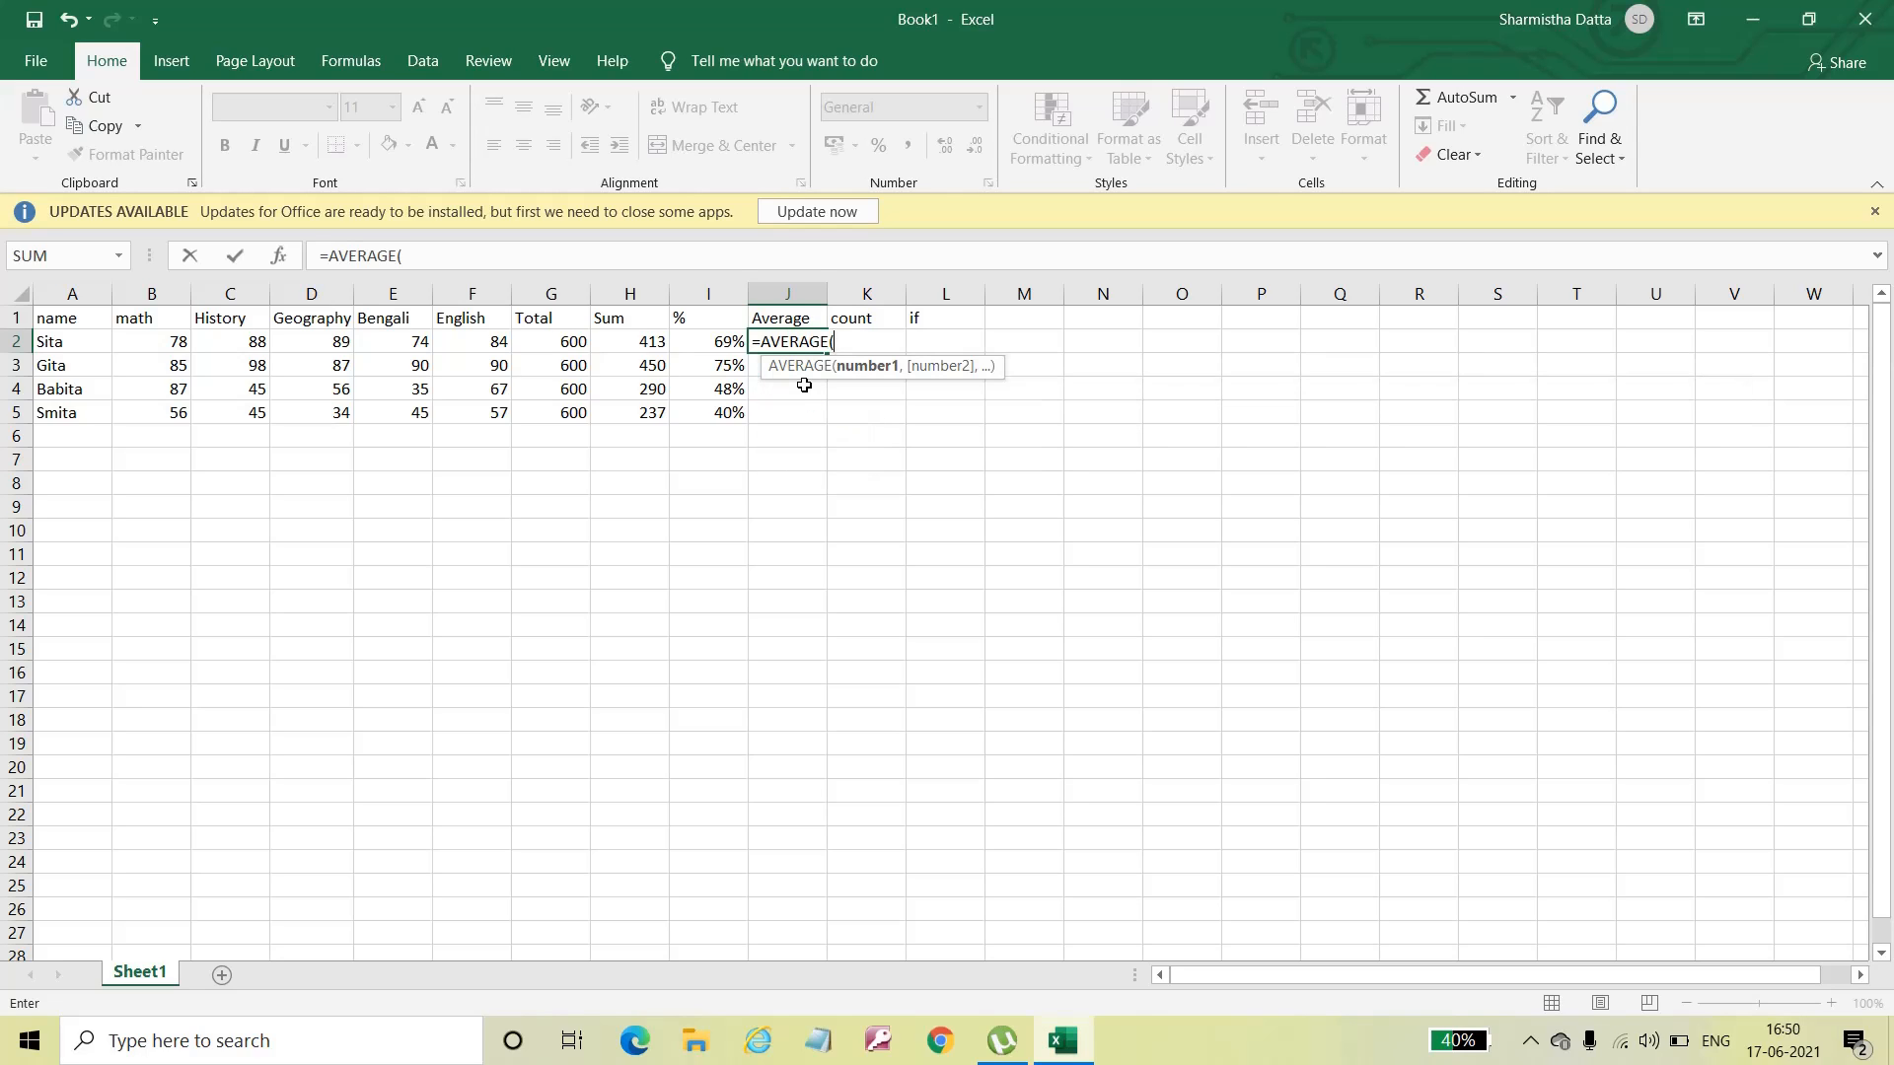
left_click(157, 345)
left_click_drag(158, 344, 452, 338)
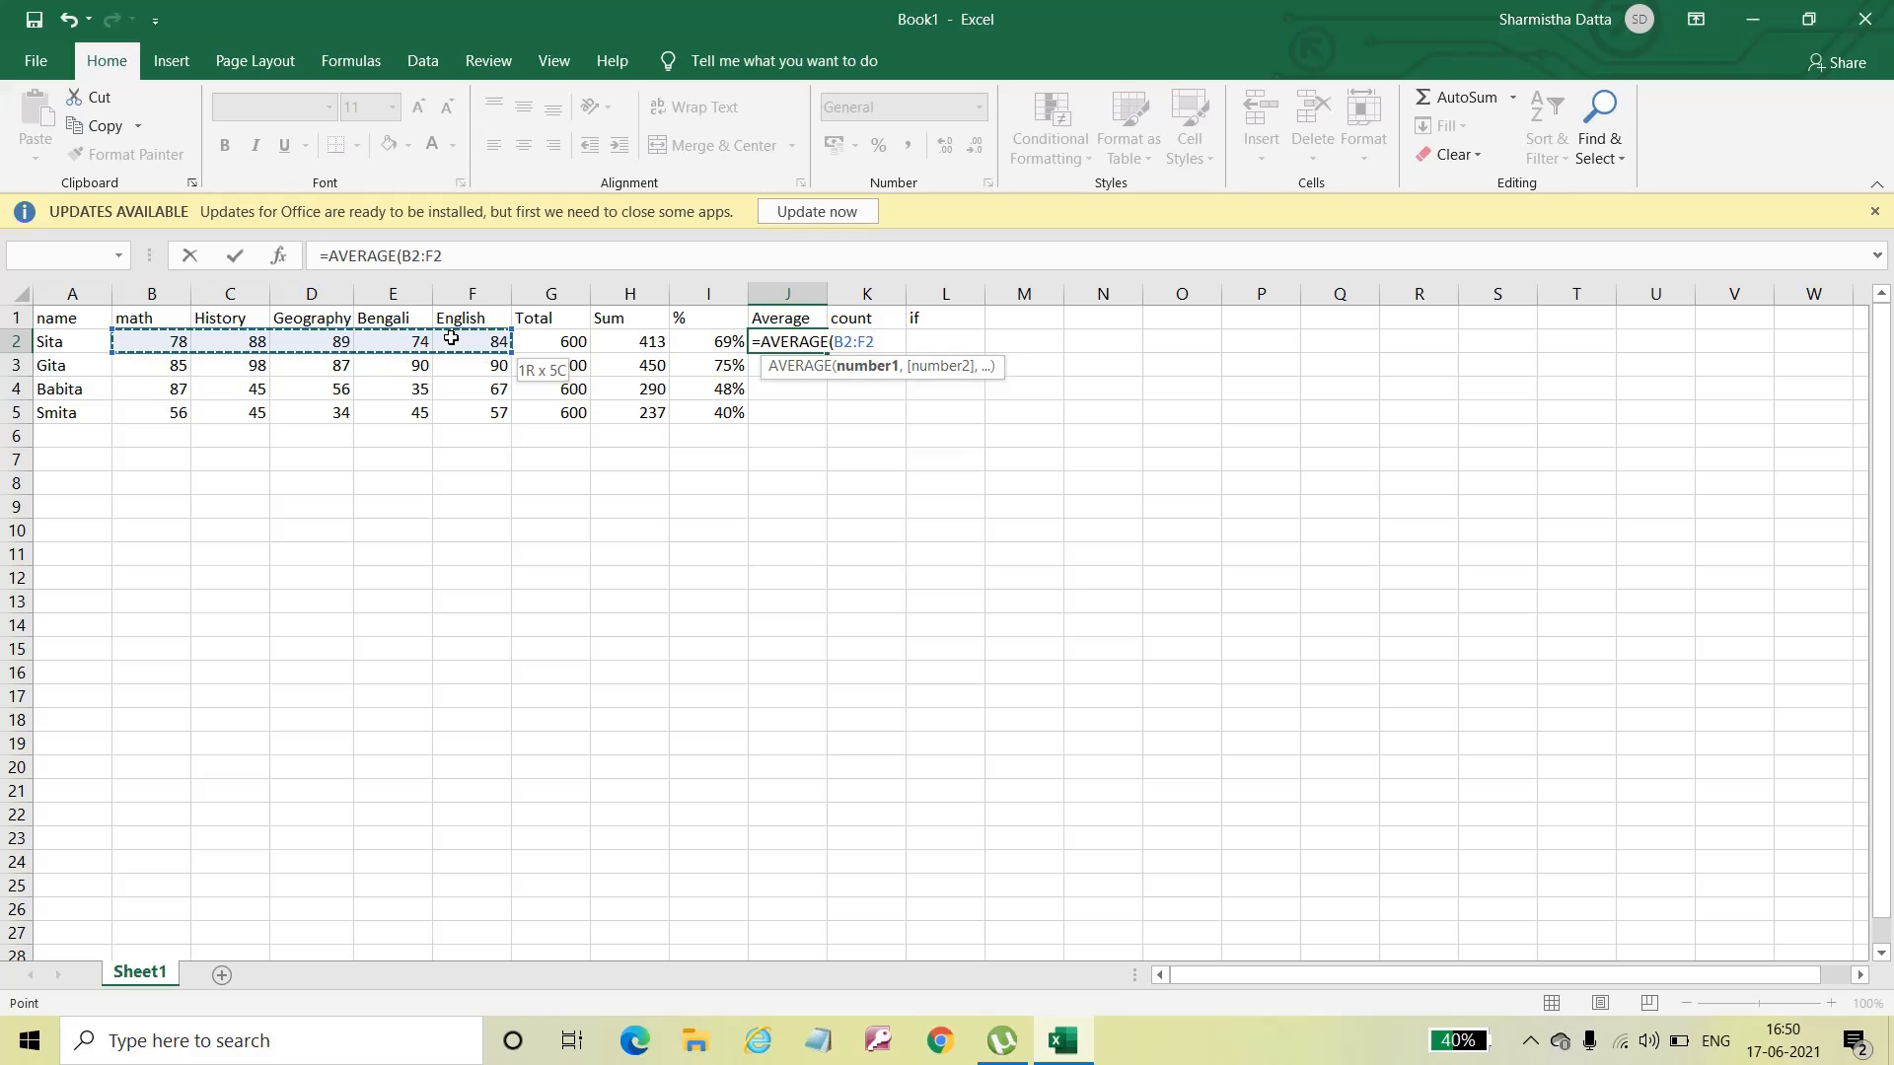
type(")")
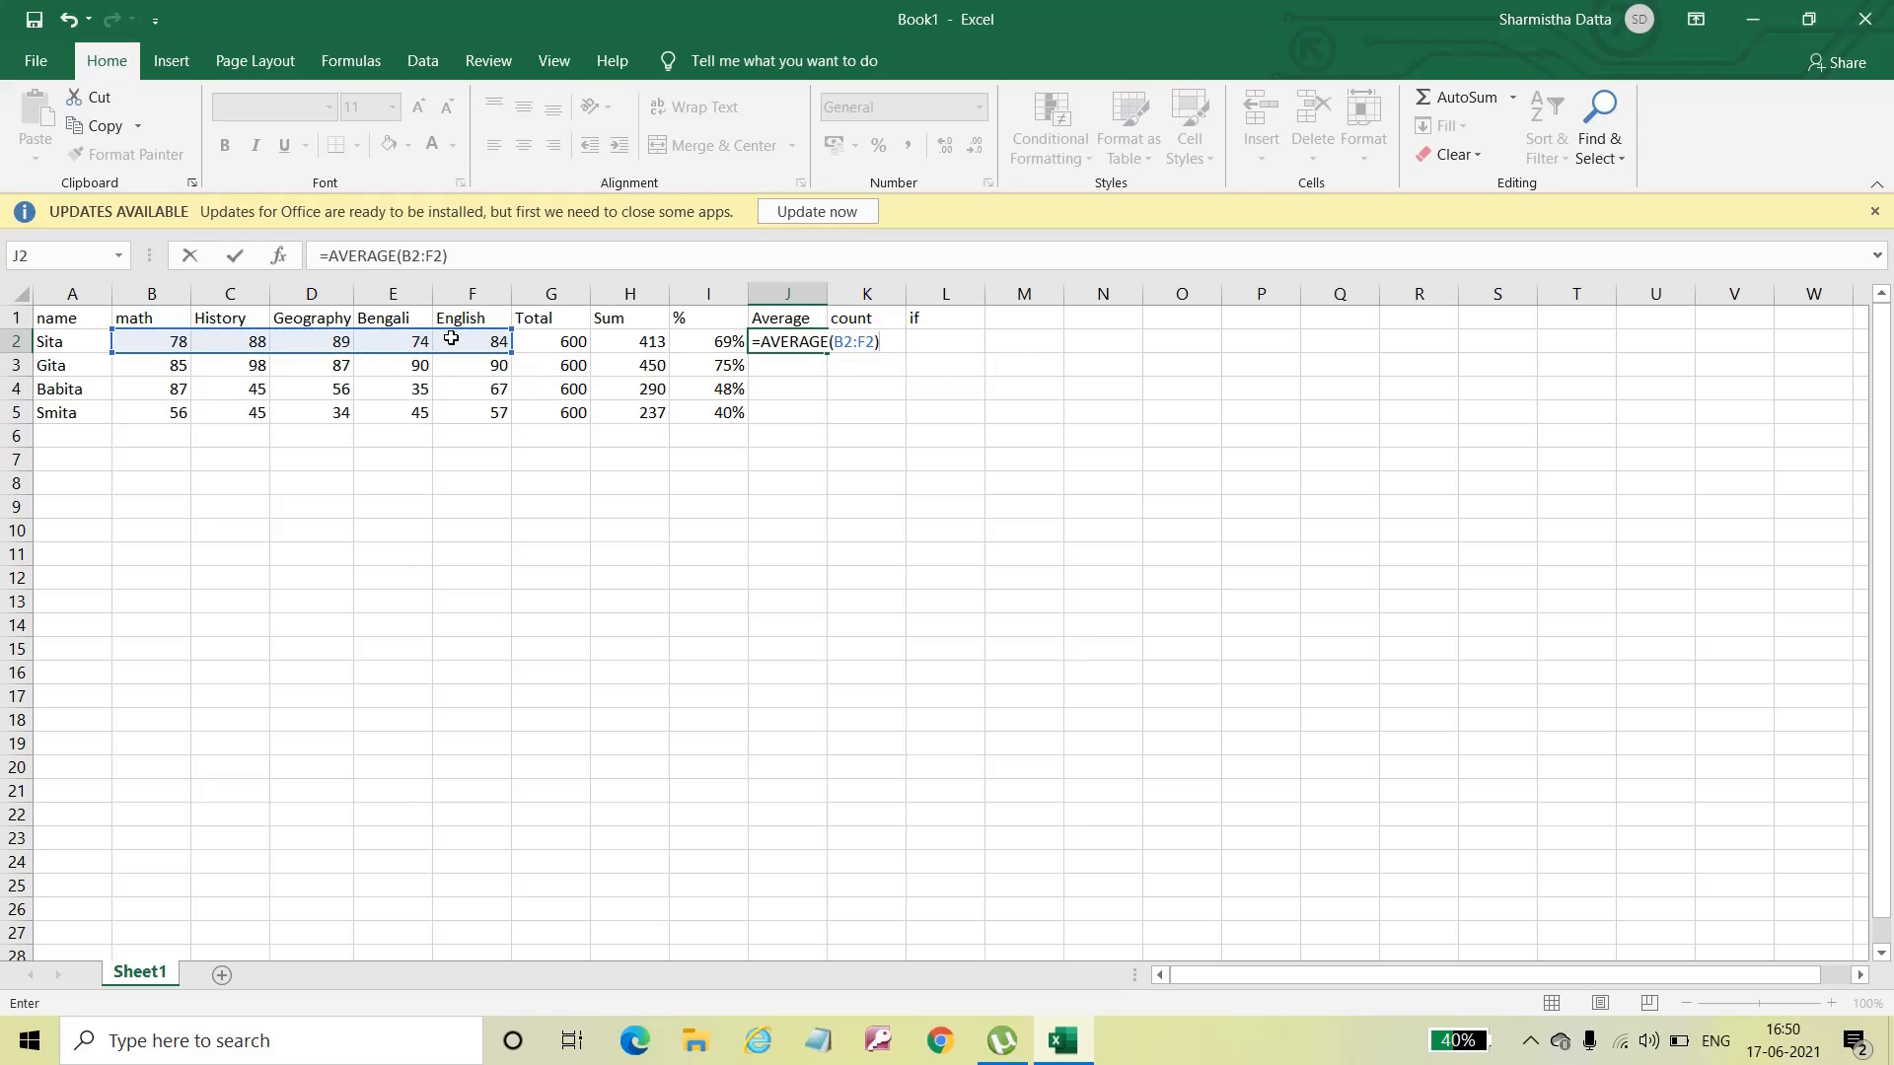
key("Return")
Step: Fill the AVERAGE formula from J2 down to J5 and ignore the Formula Omits Adjacent Cells error
left_click(809, 341)
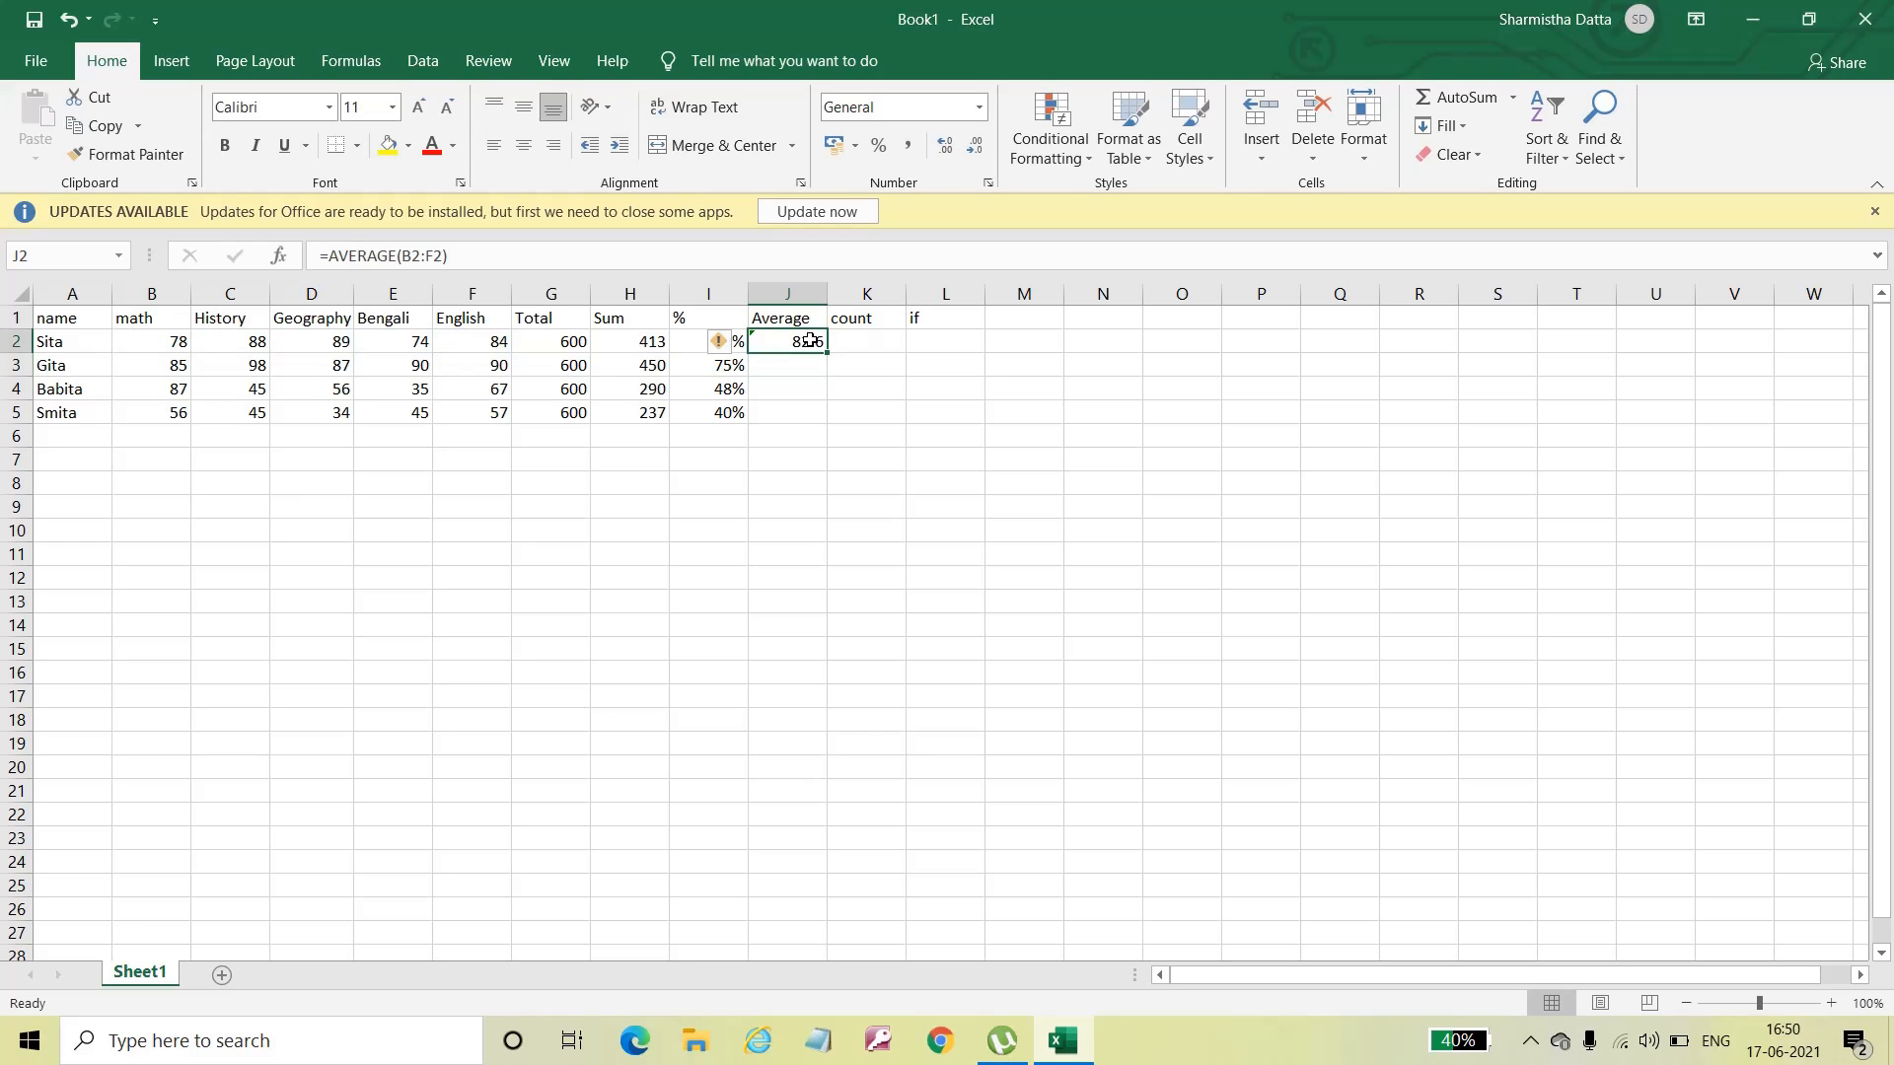
left_click_drag(824, 351, 835, 415)
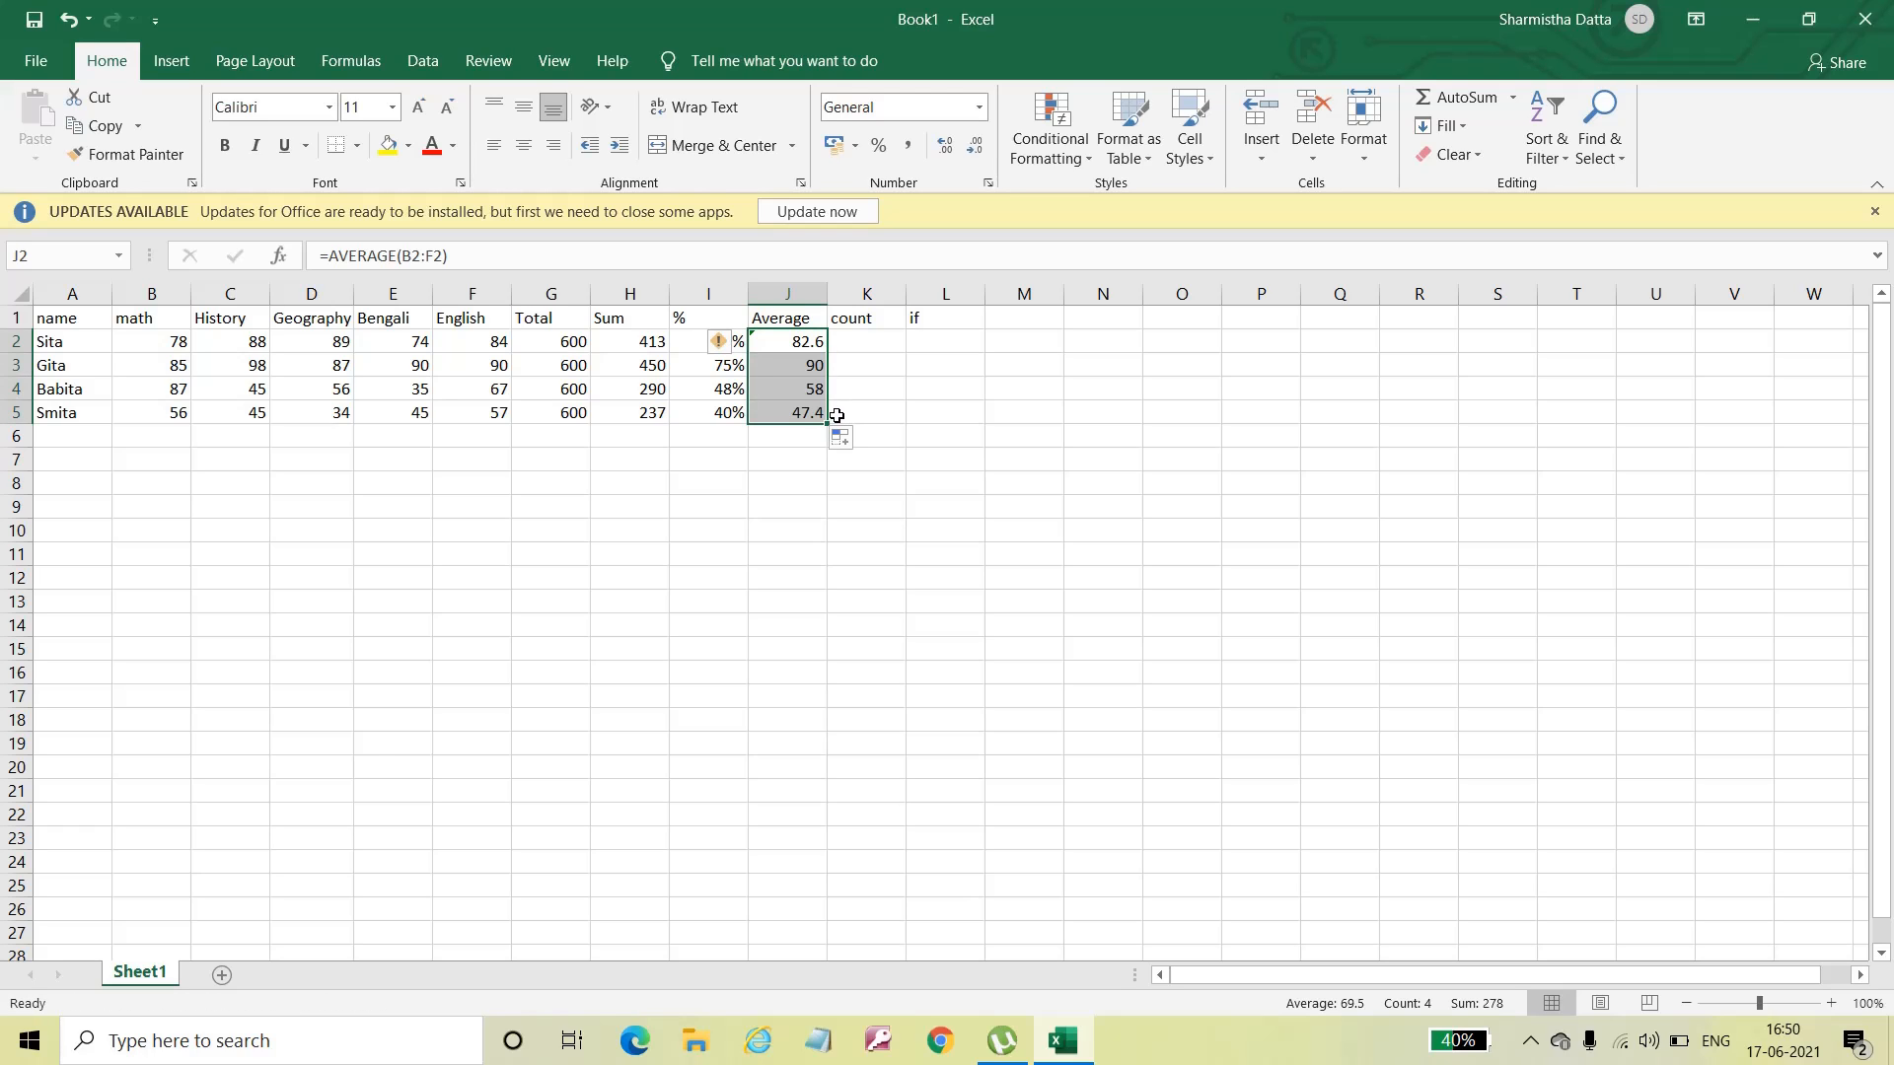
left_click(720, 344)
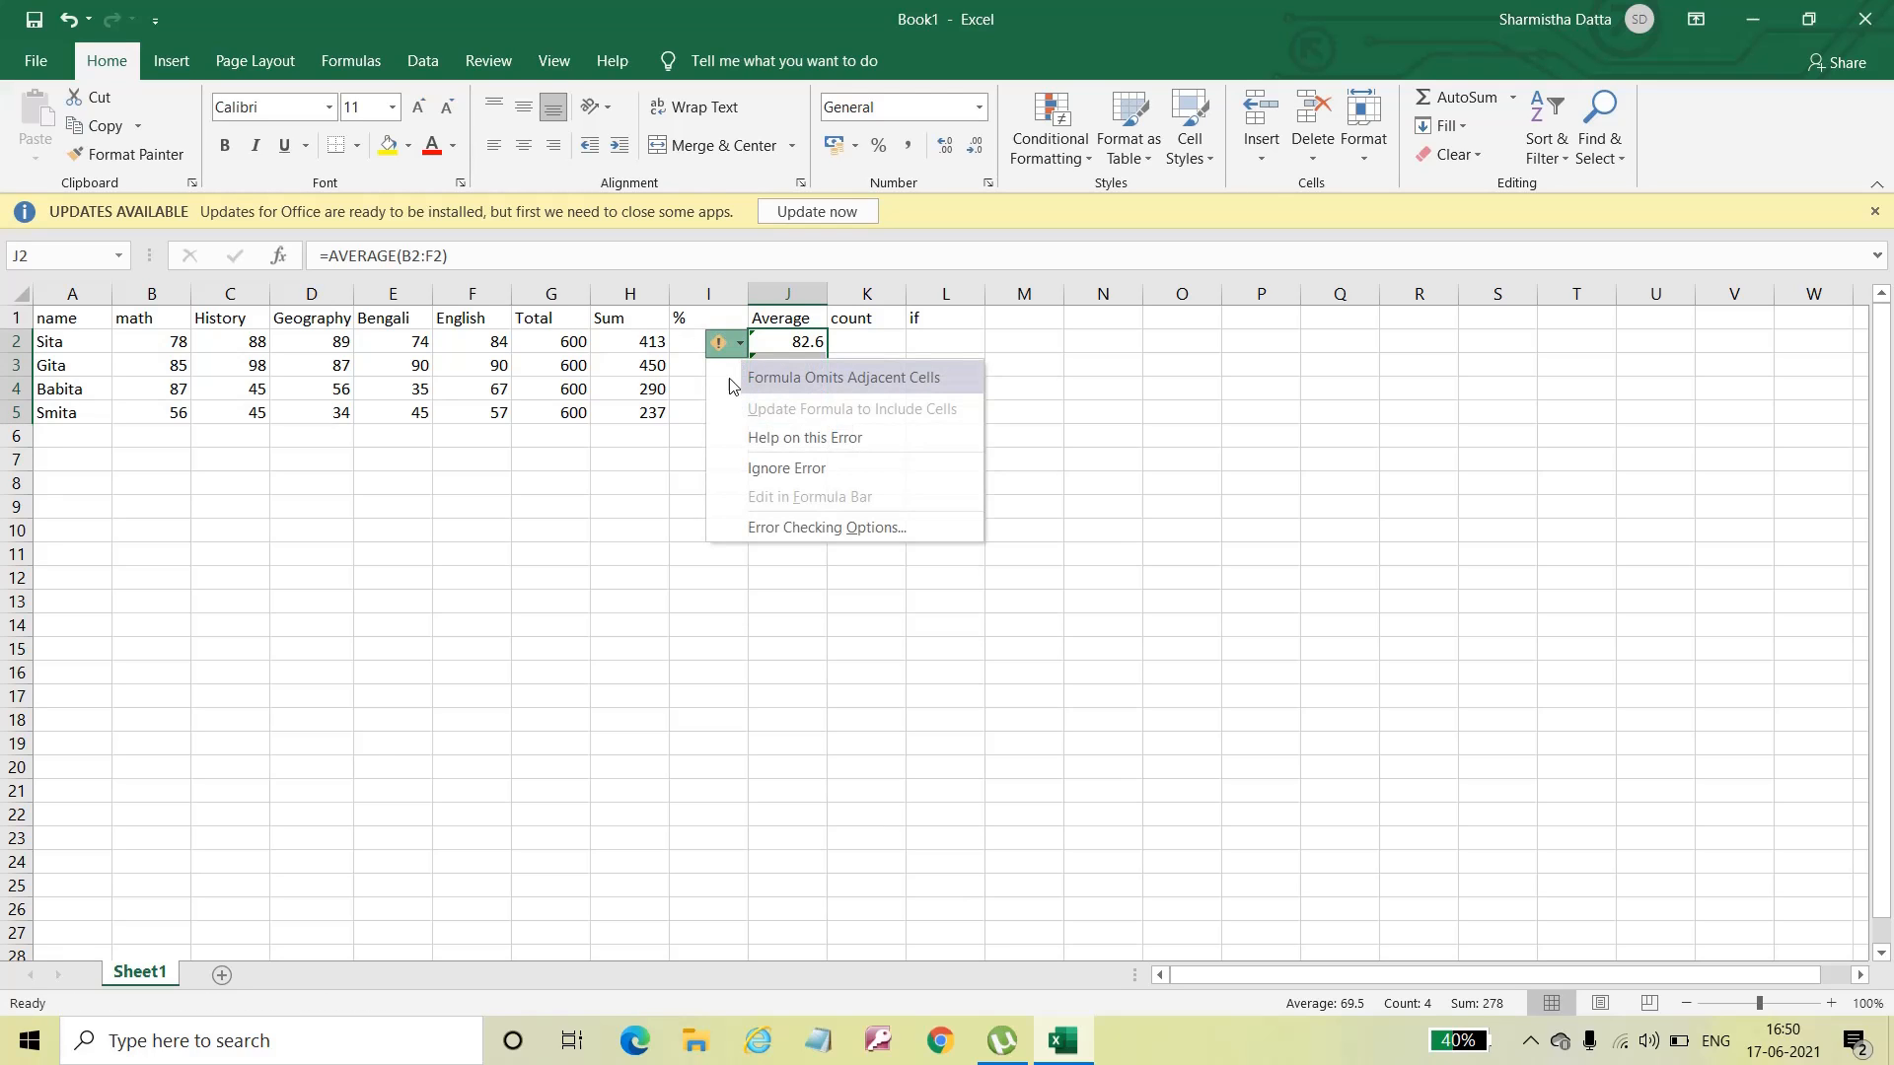
left_click(752, 469)
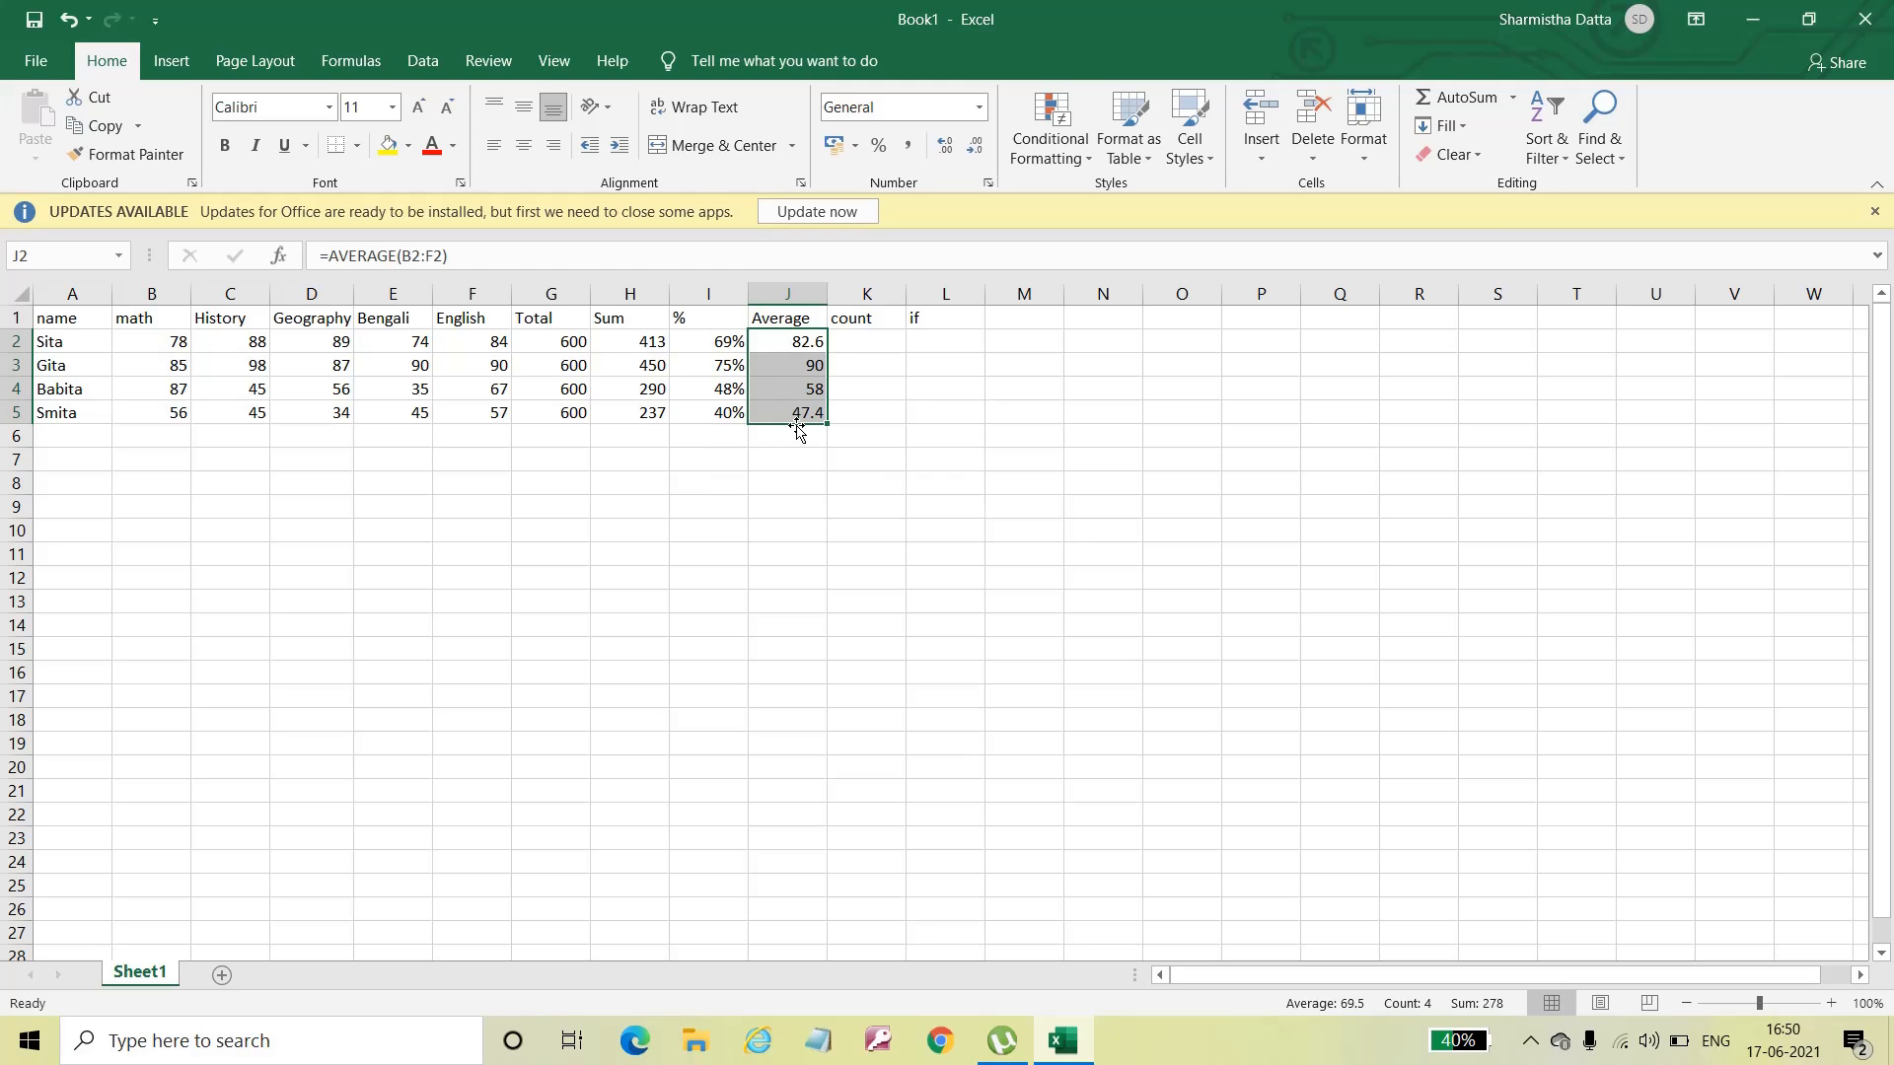
Step: Enter the formula =COUNT(B2:F2) in K2 to count the first student's subject marks
left_click(878, 345)
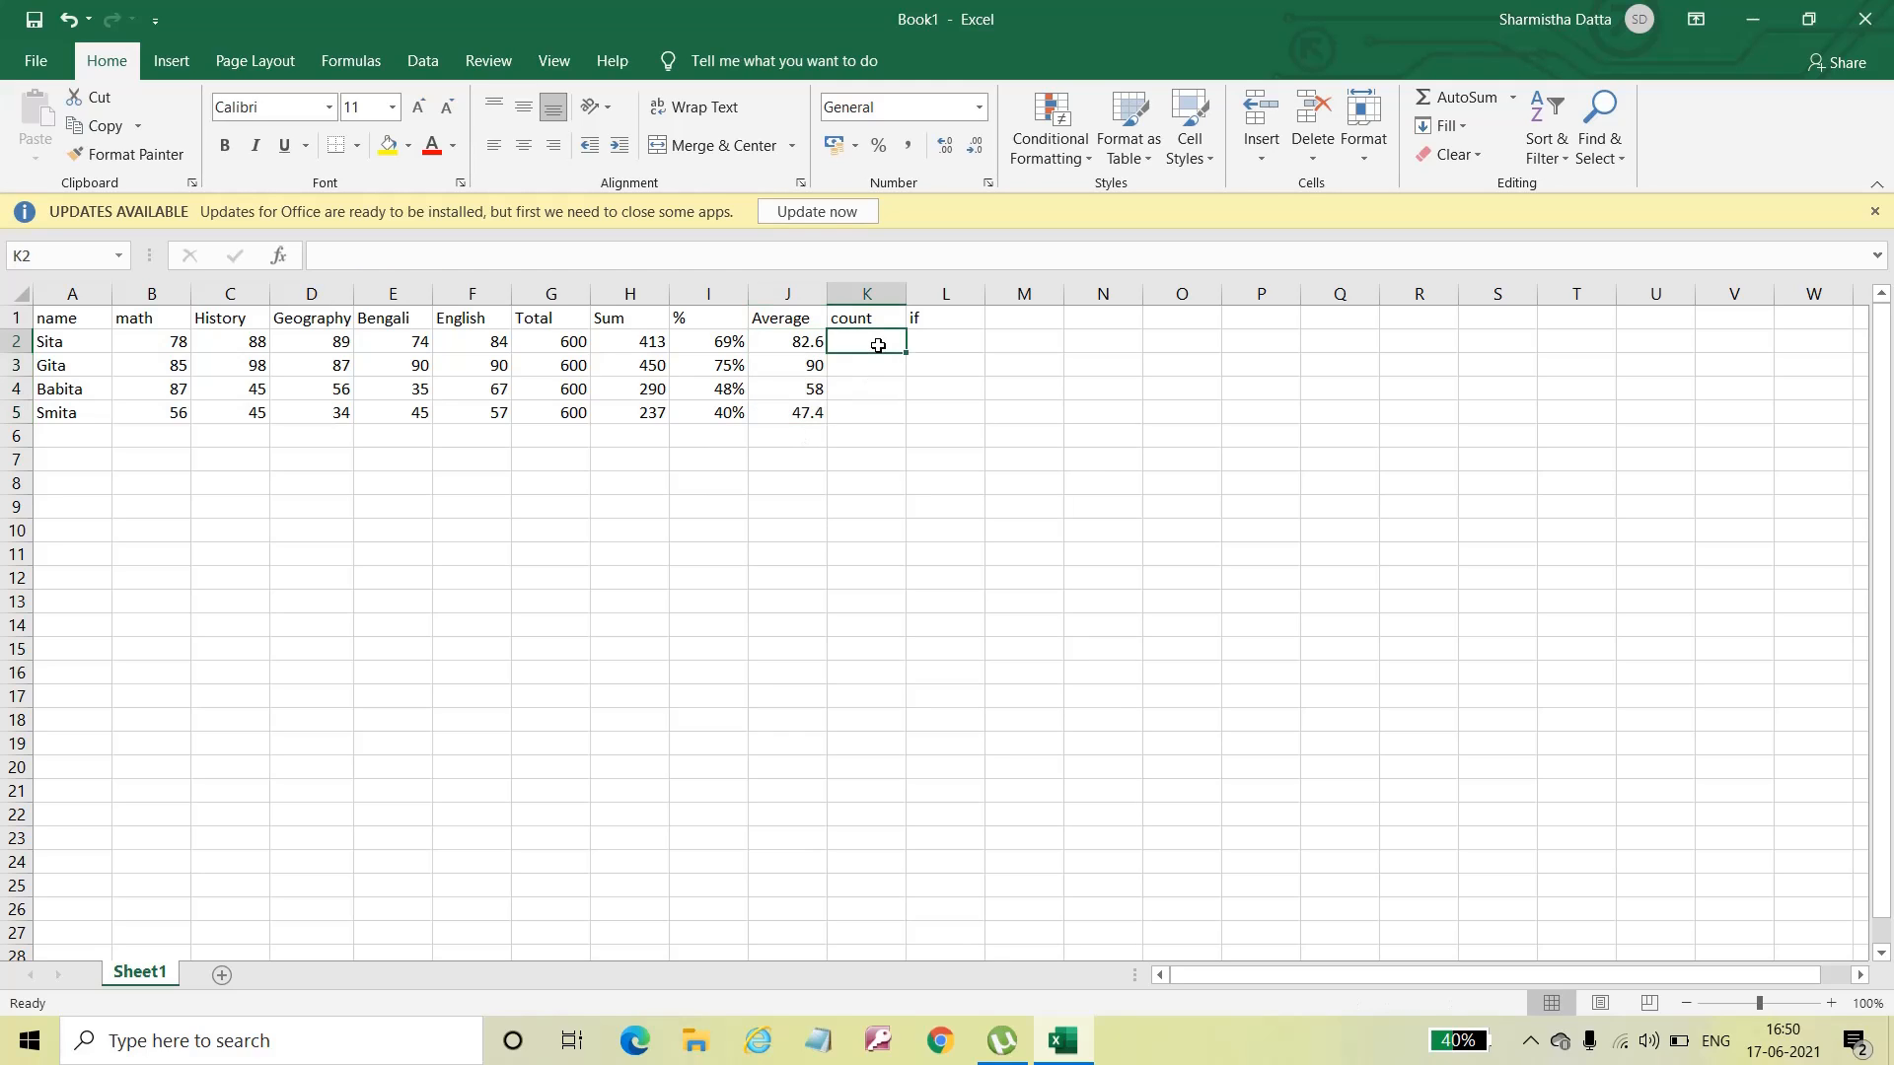
double_click(872, 342)
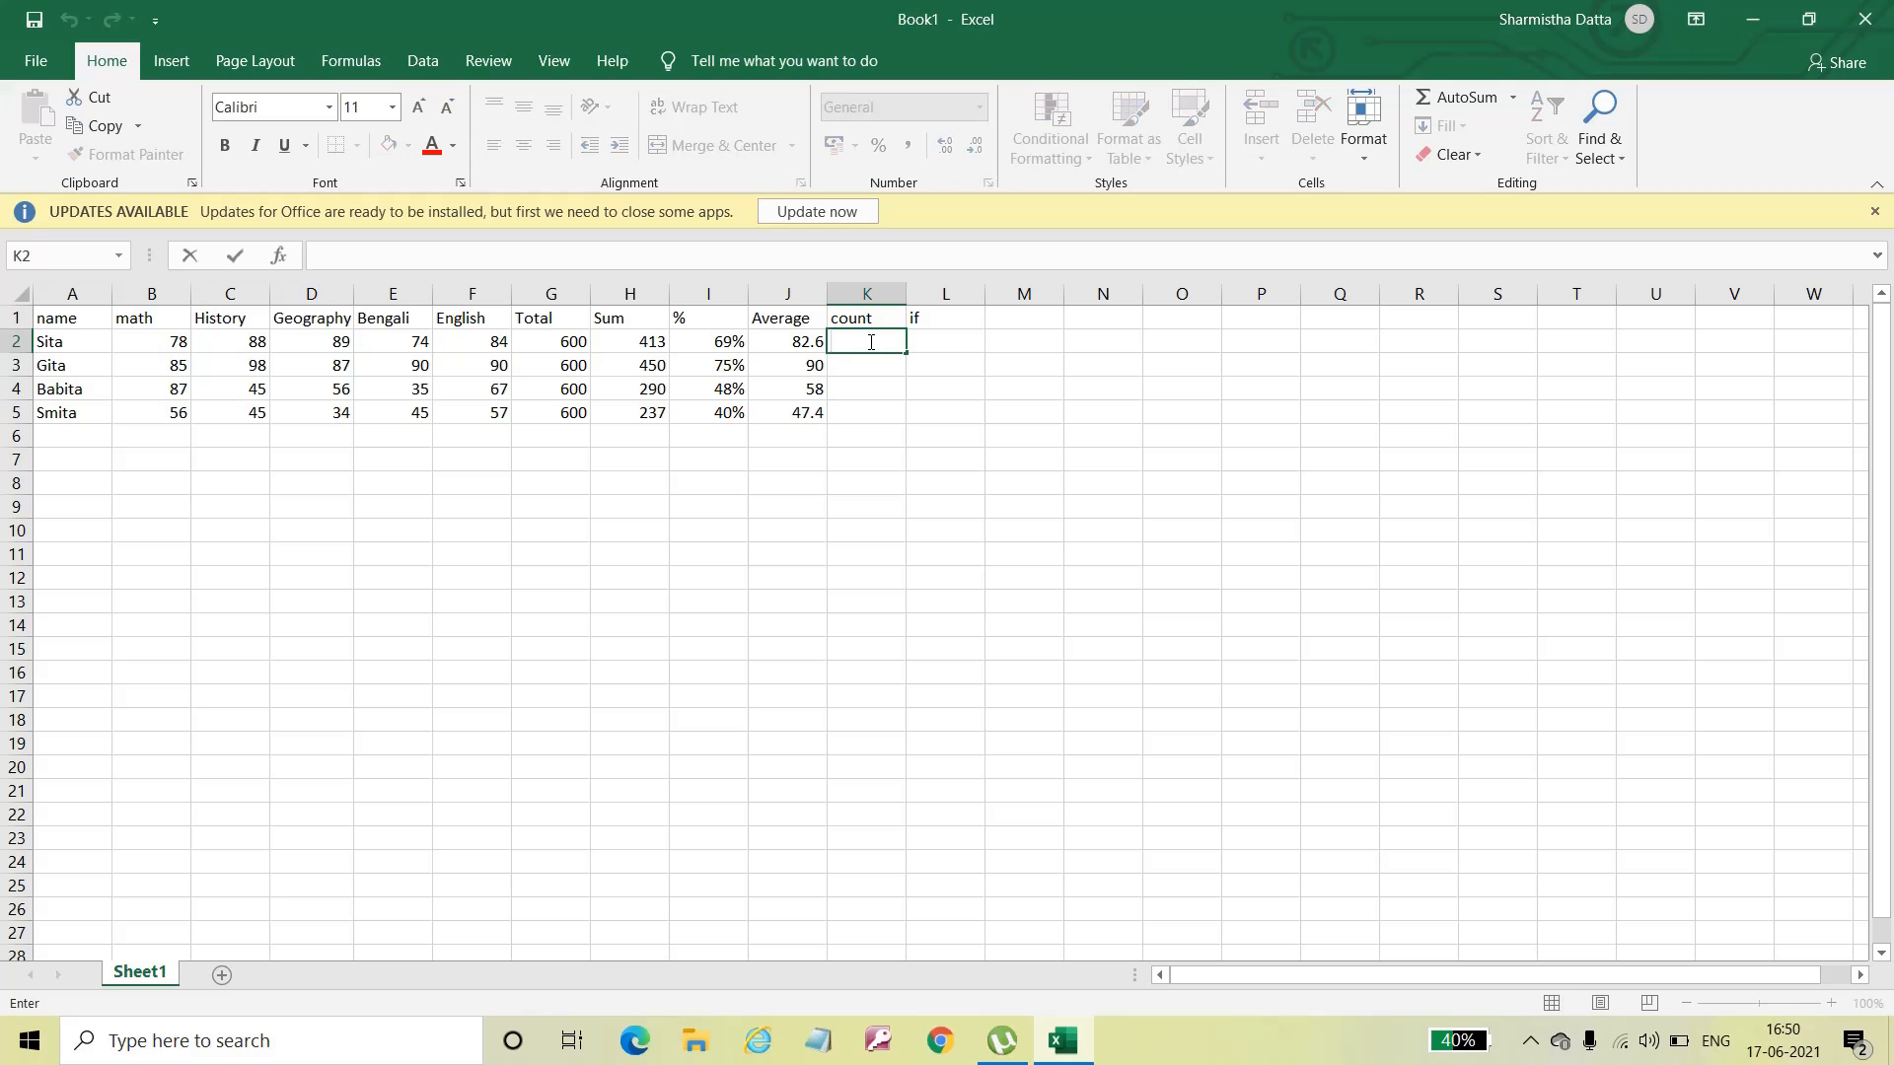
type("=")
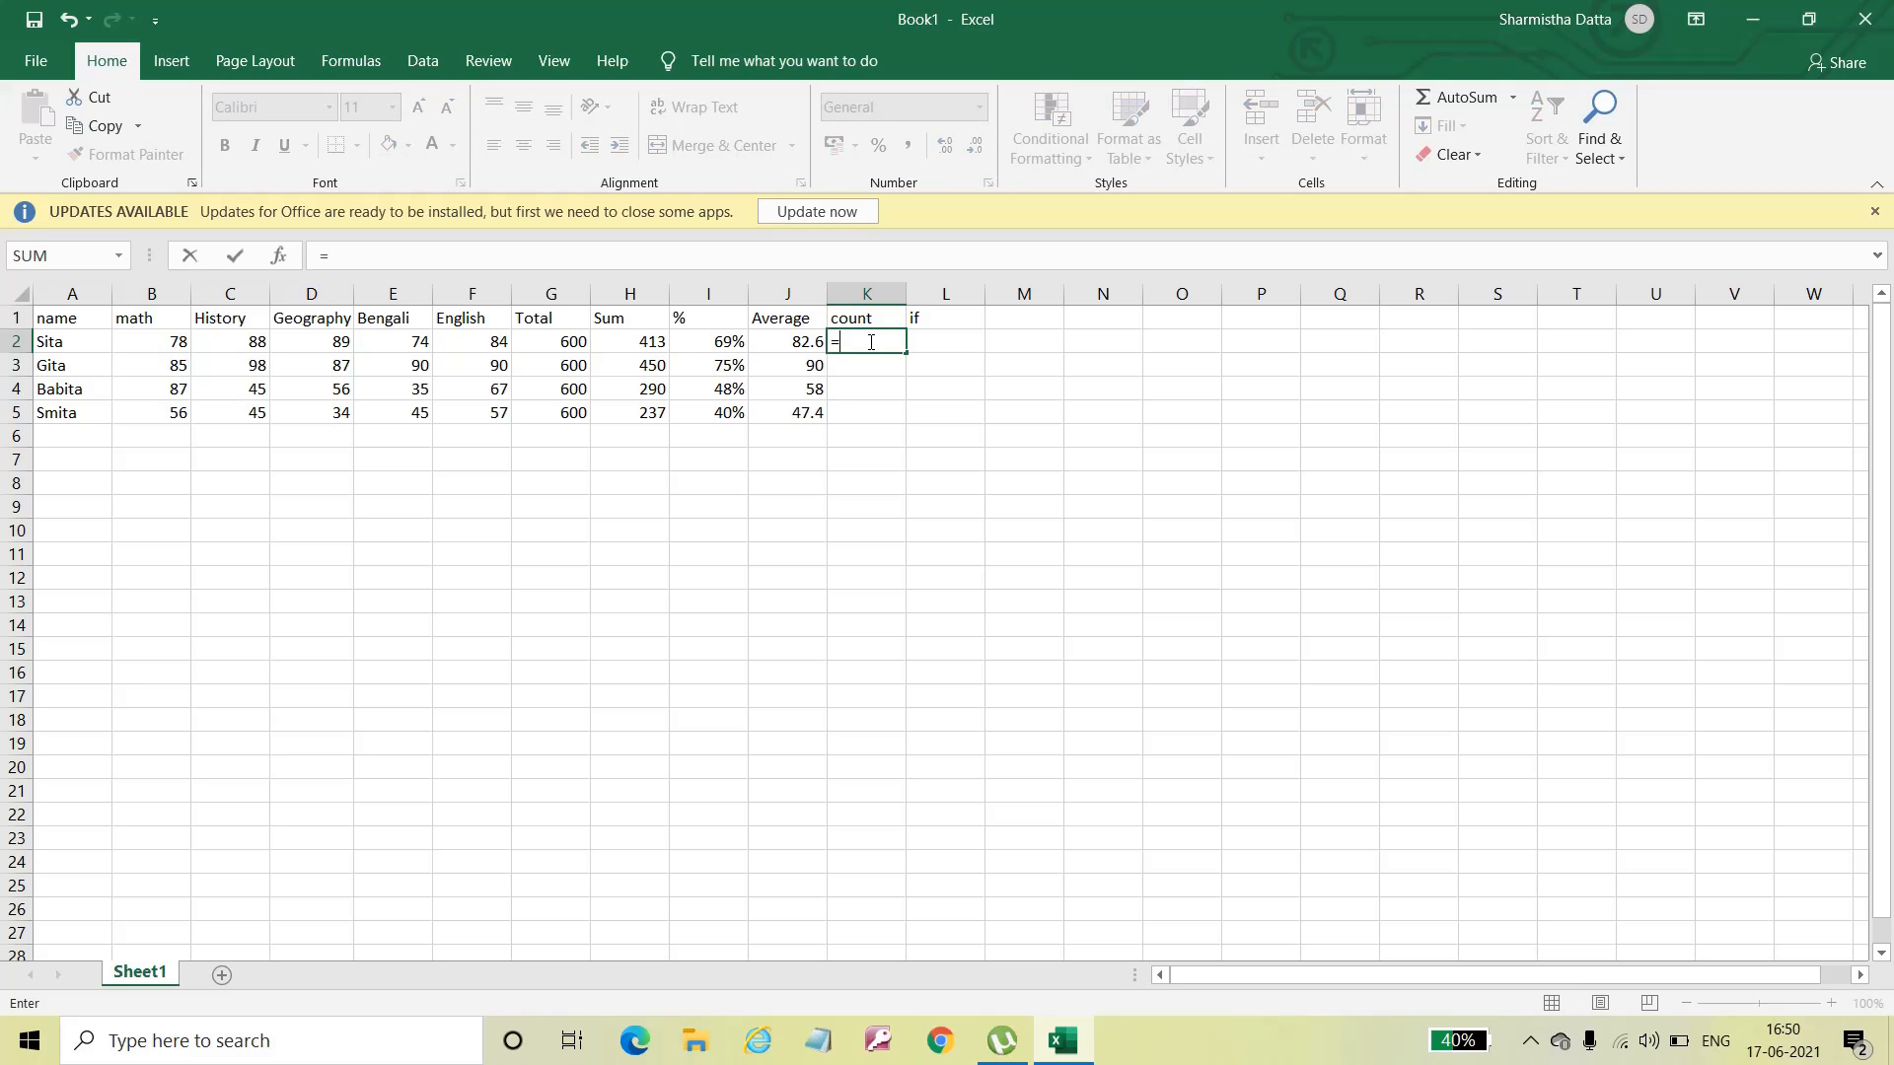
type("COUNT")
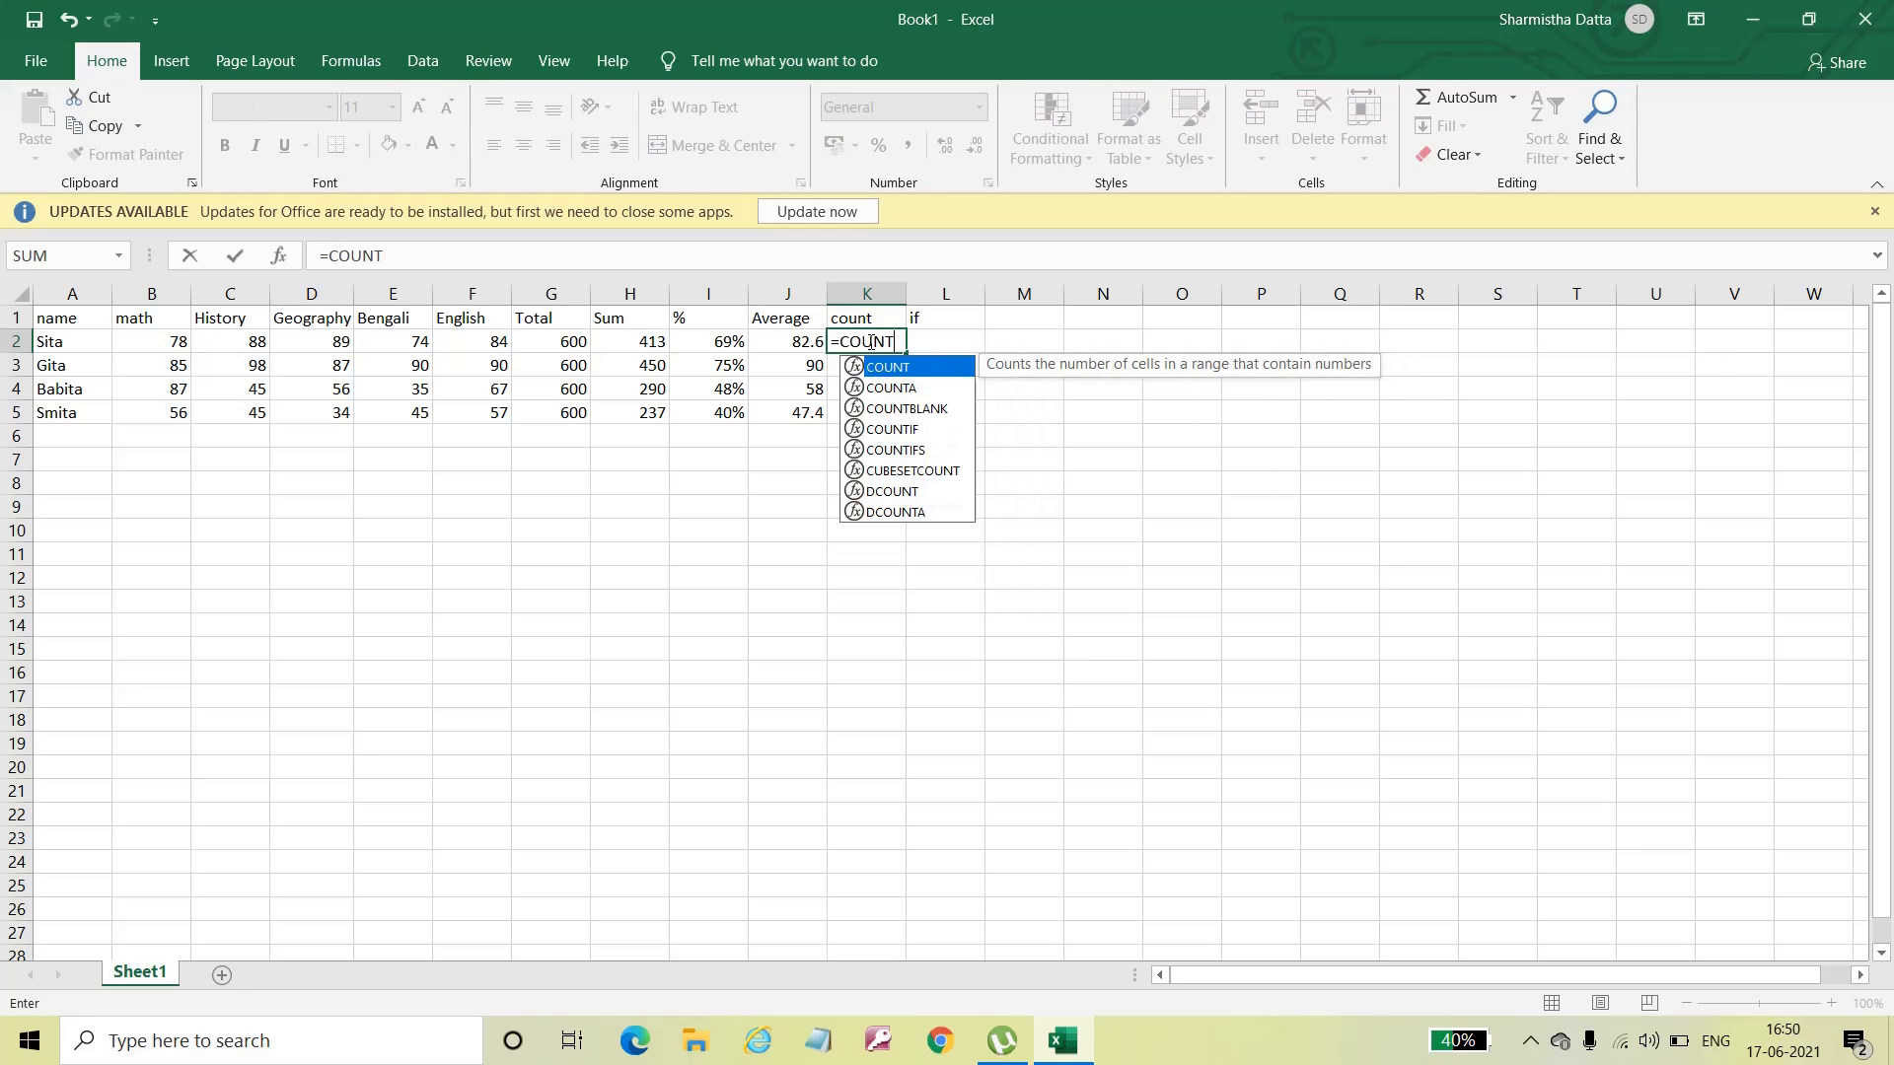
type("(")
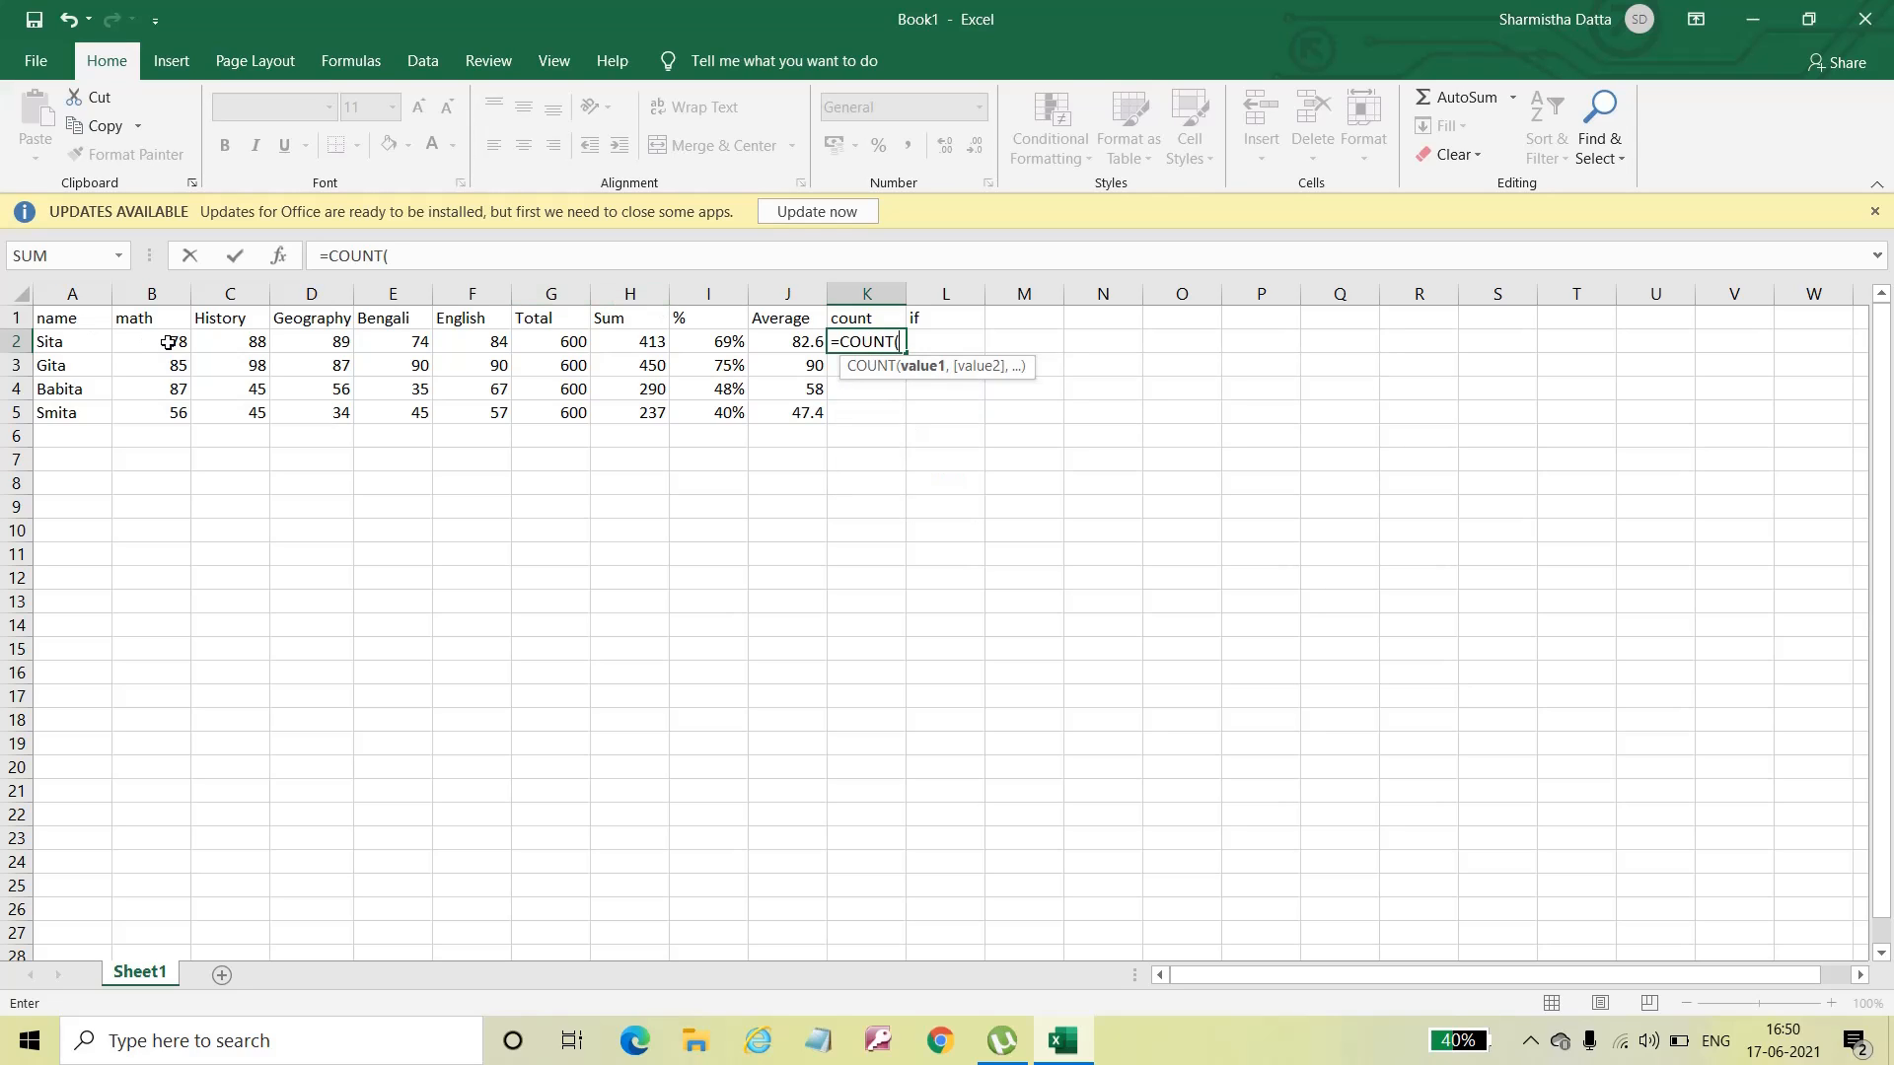
left_click_drag(170, 343, 459, 341)
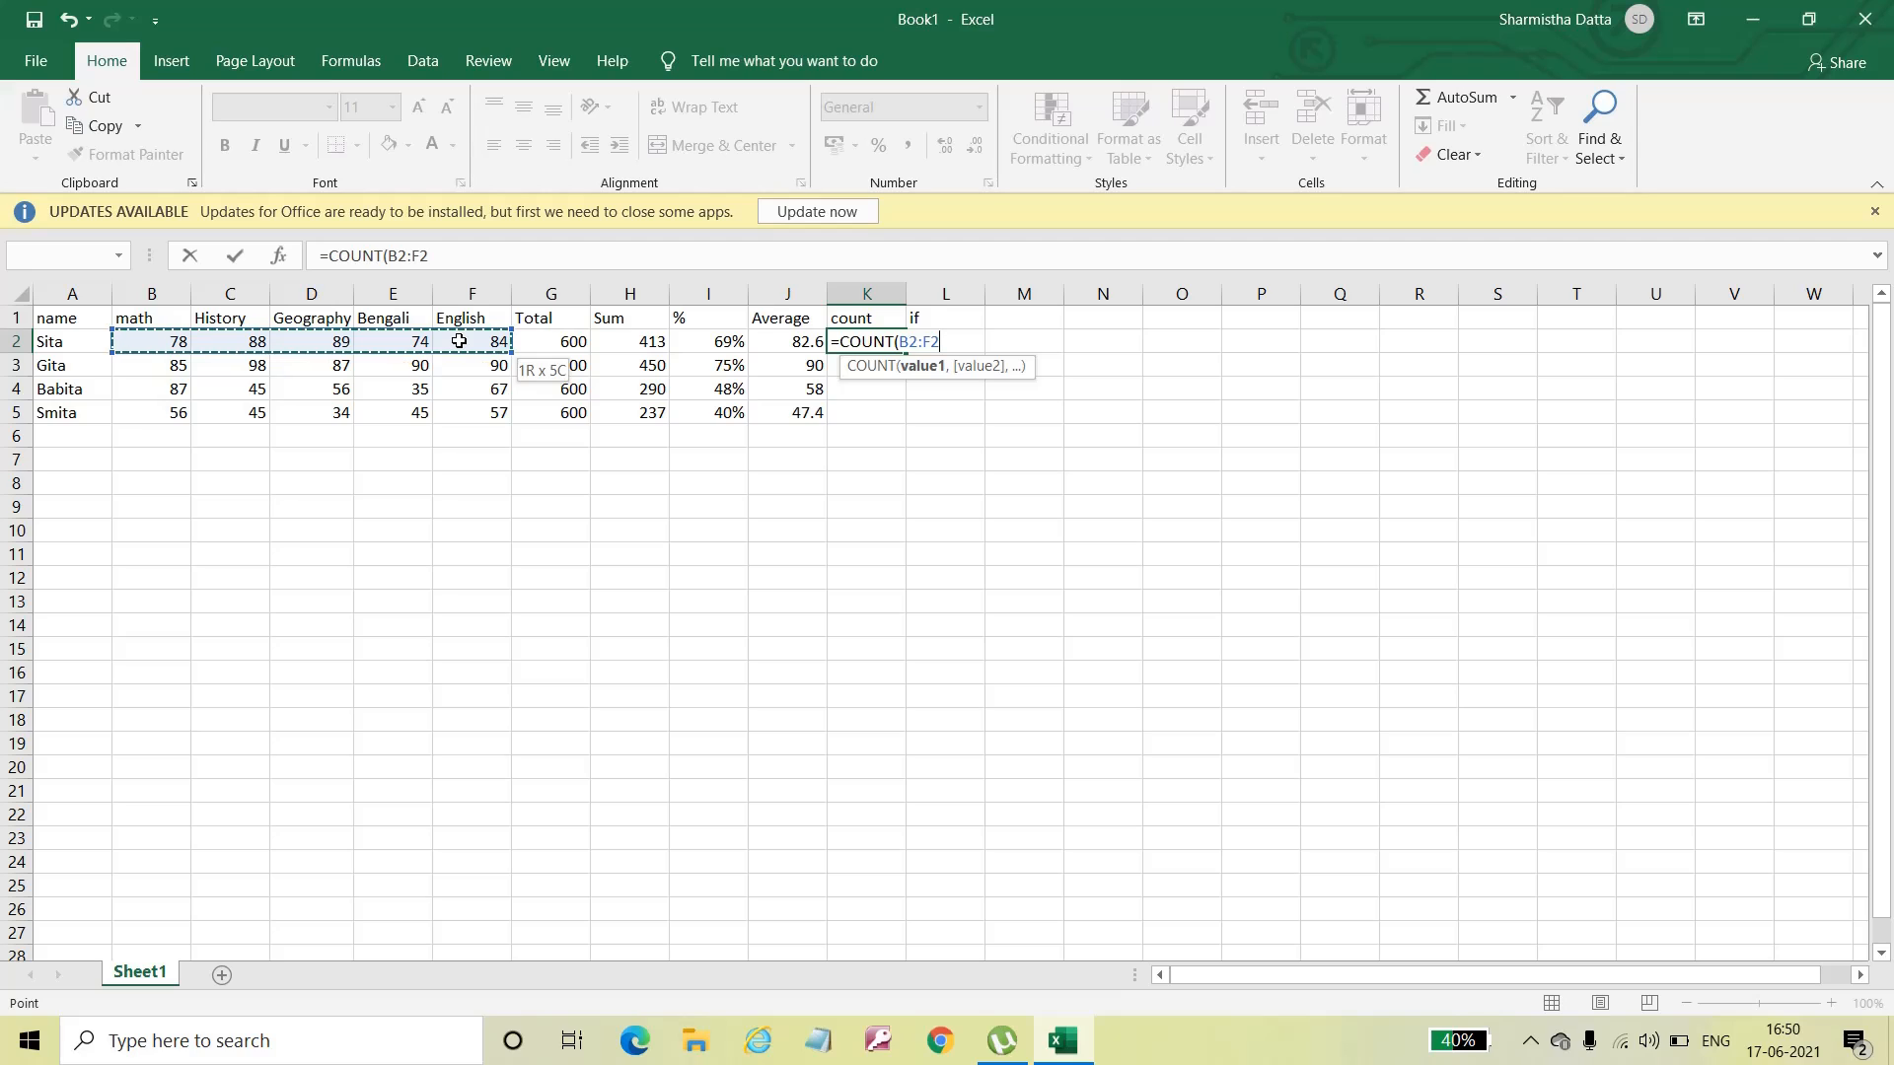
type(")")
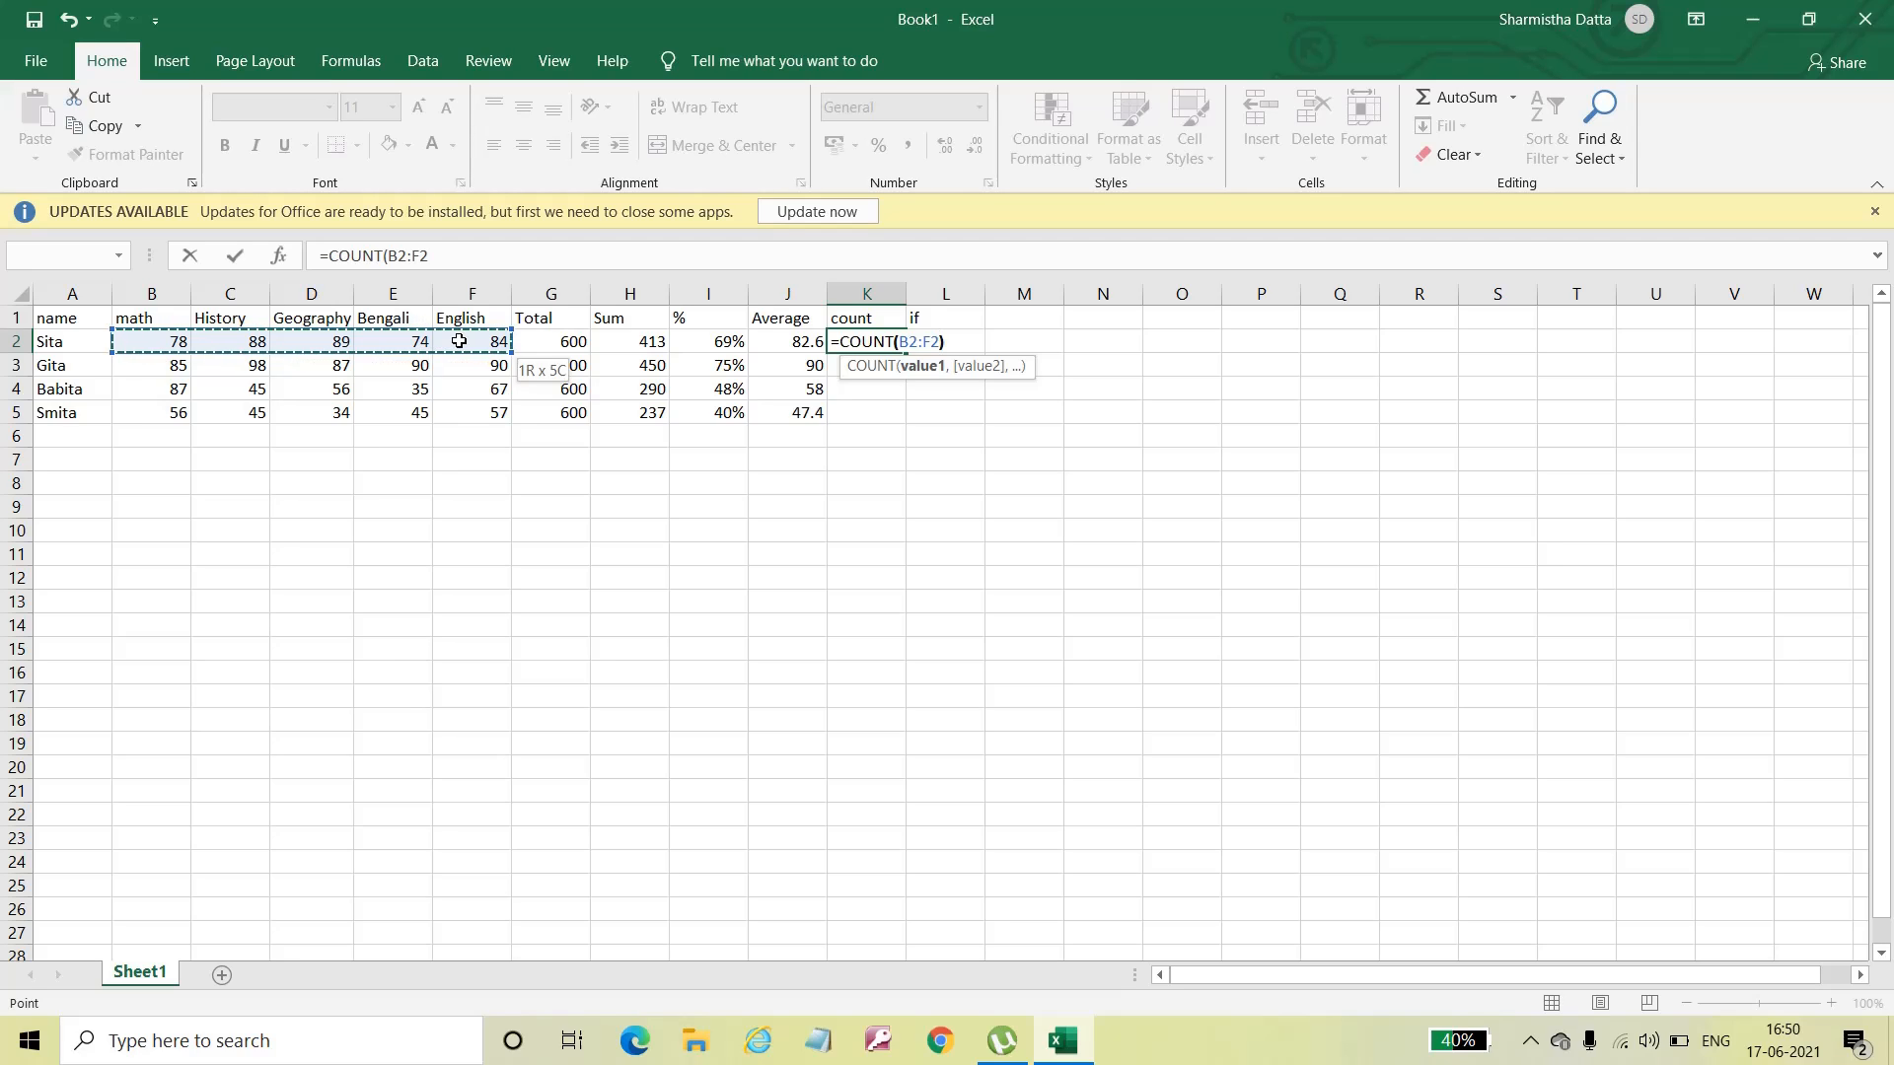
key("Return")
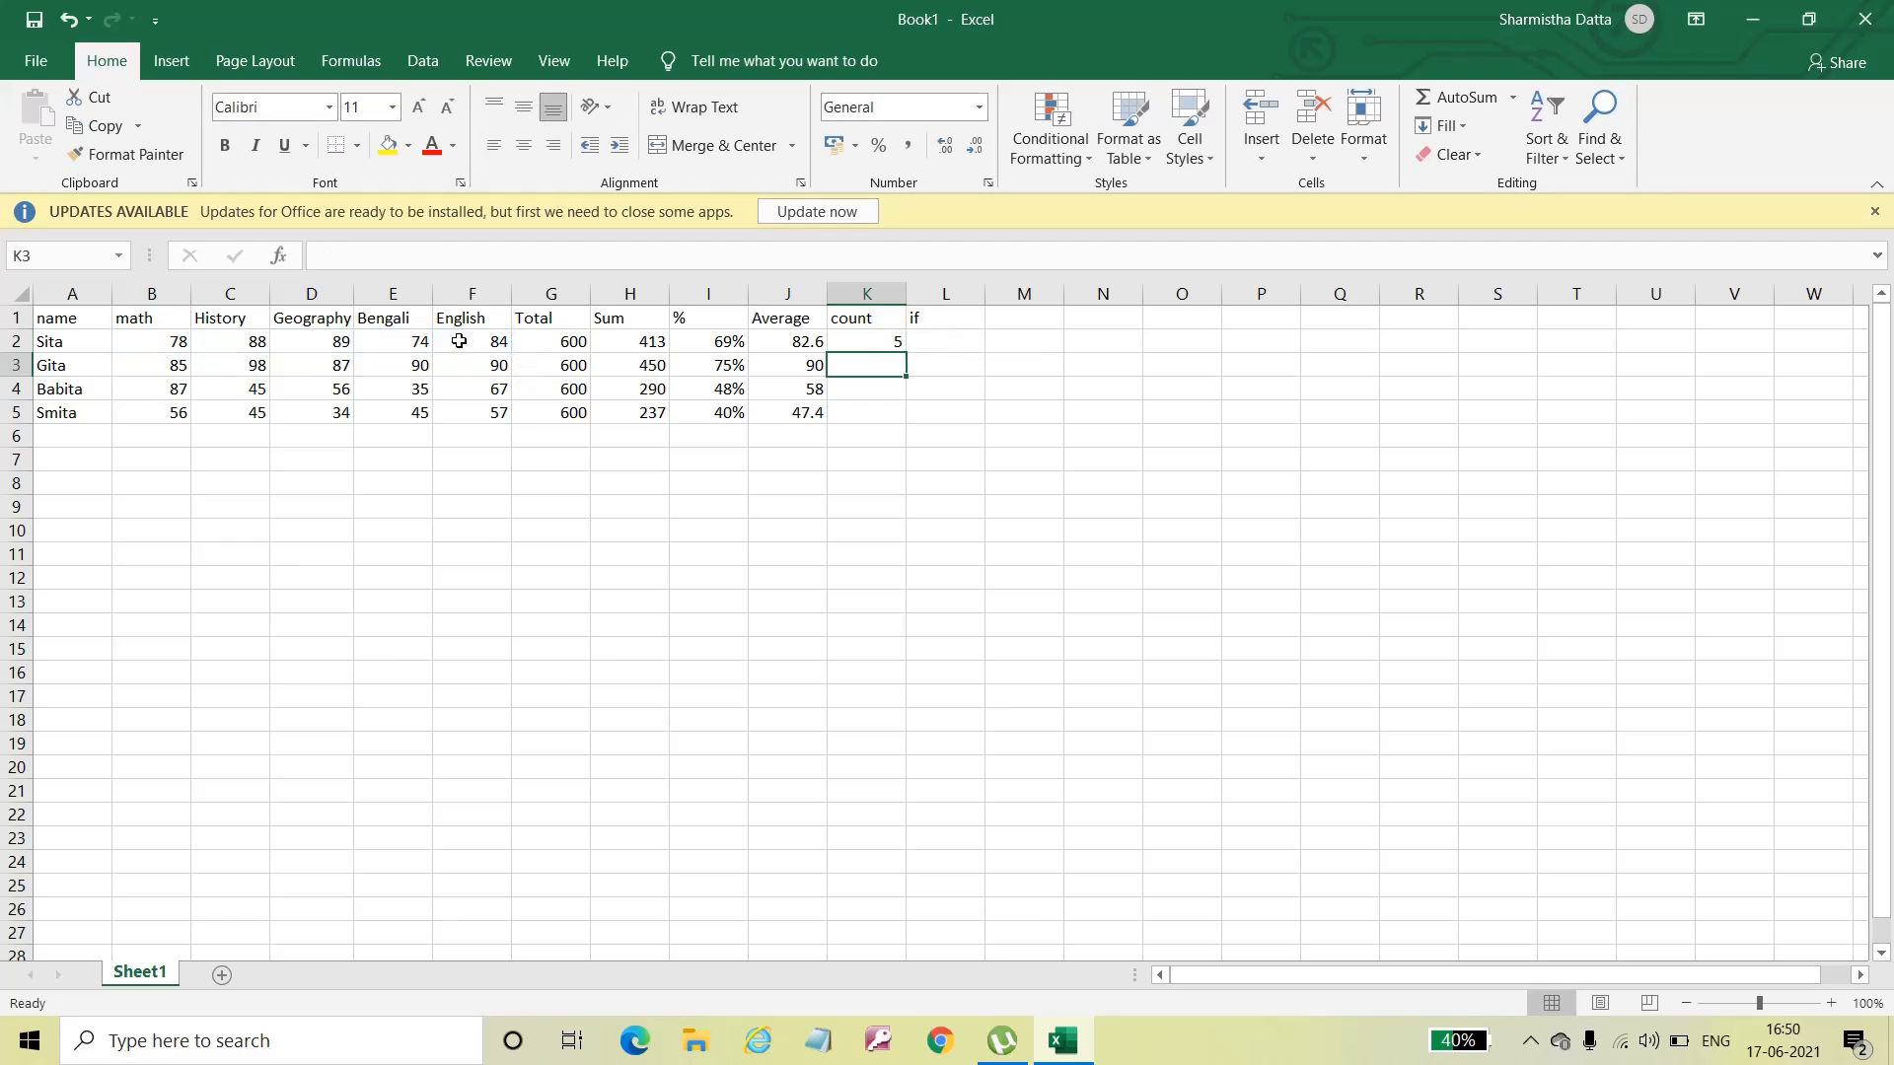
Step: Fill the COUNT formula from K2 down to K5 and ignore the Formula Omits Adjacent Cells error
left_click(859, 340)
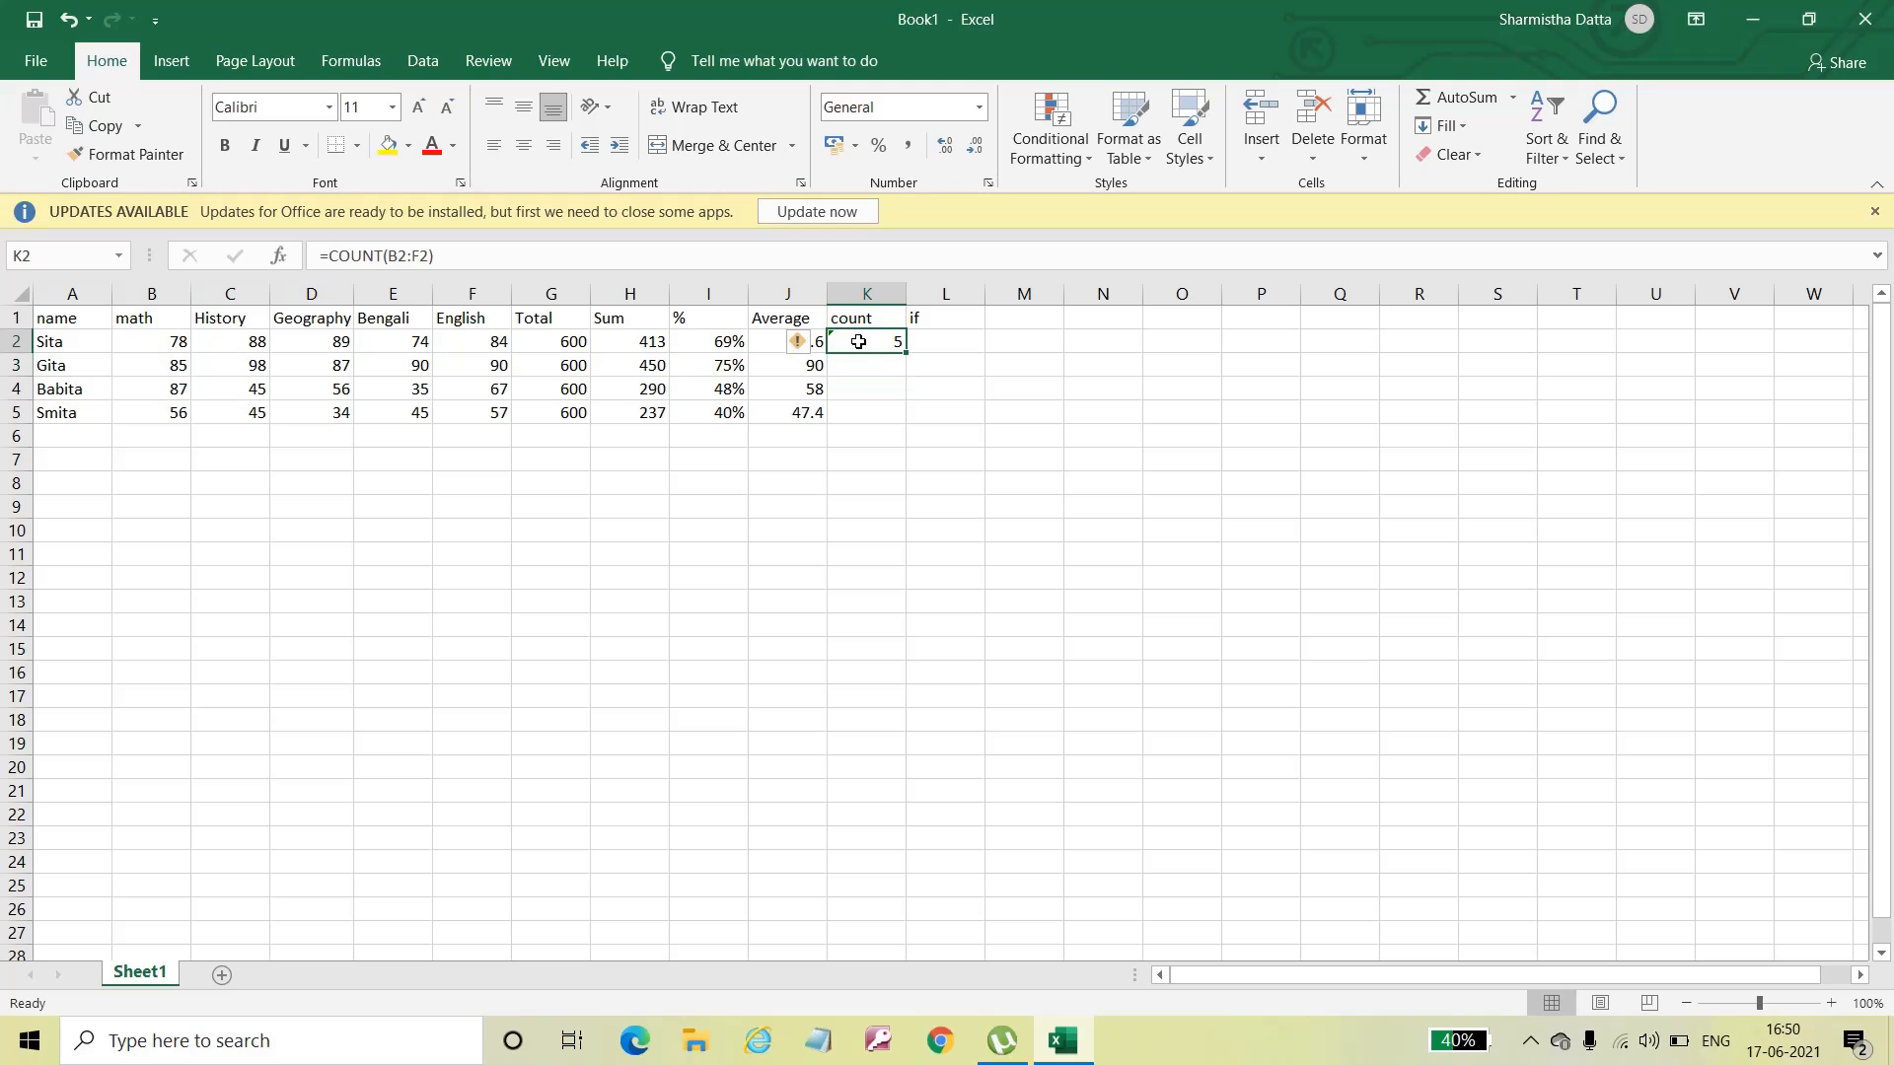
left_click_drag(906, 353, 908, 421)
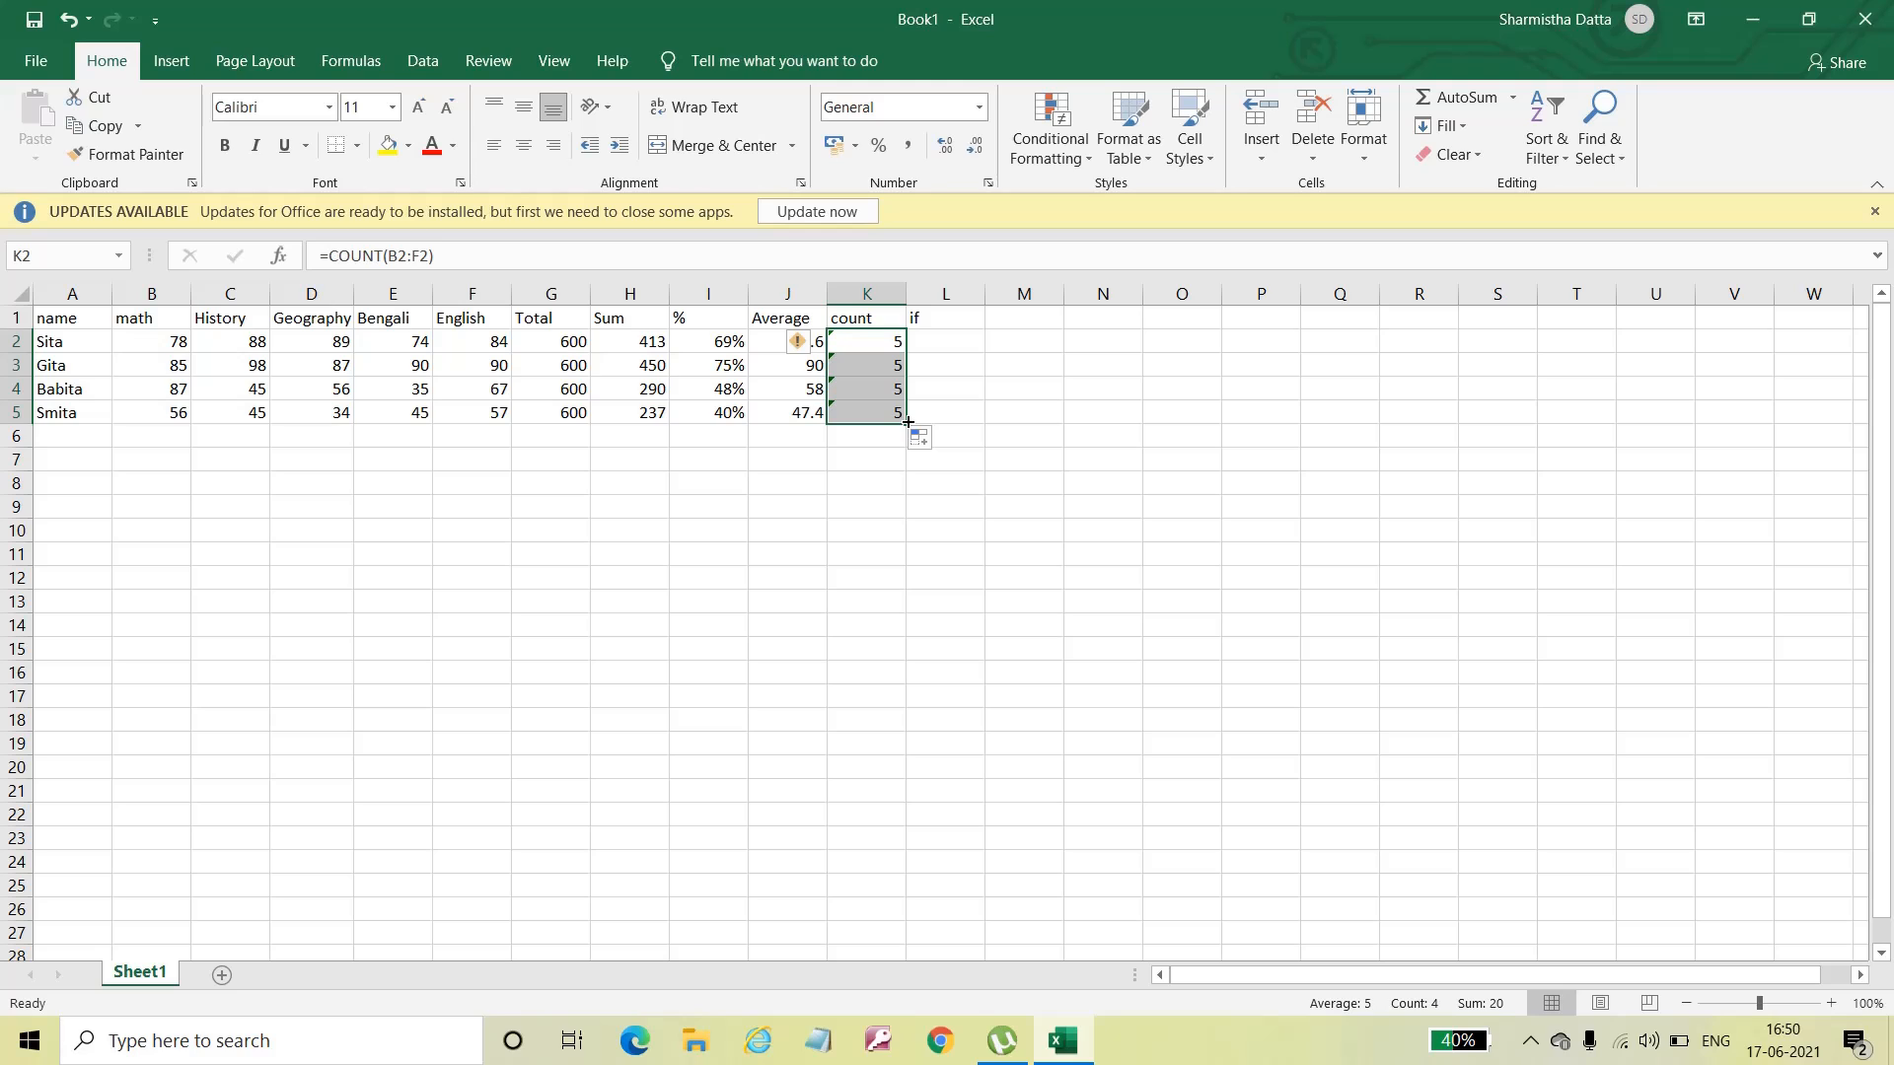
left_click(801, 342)
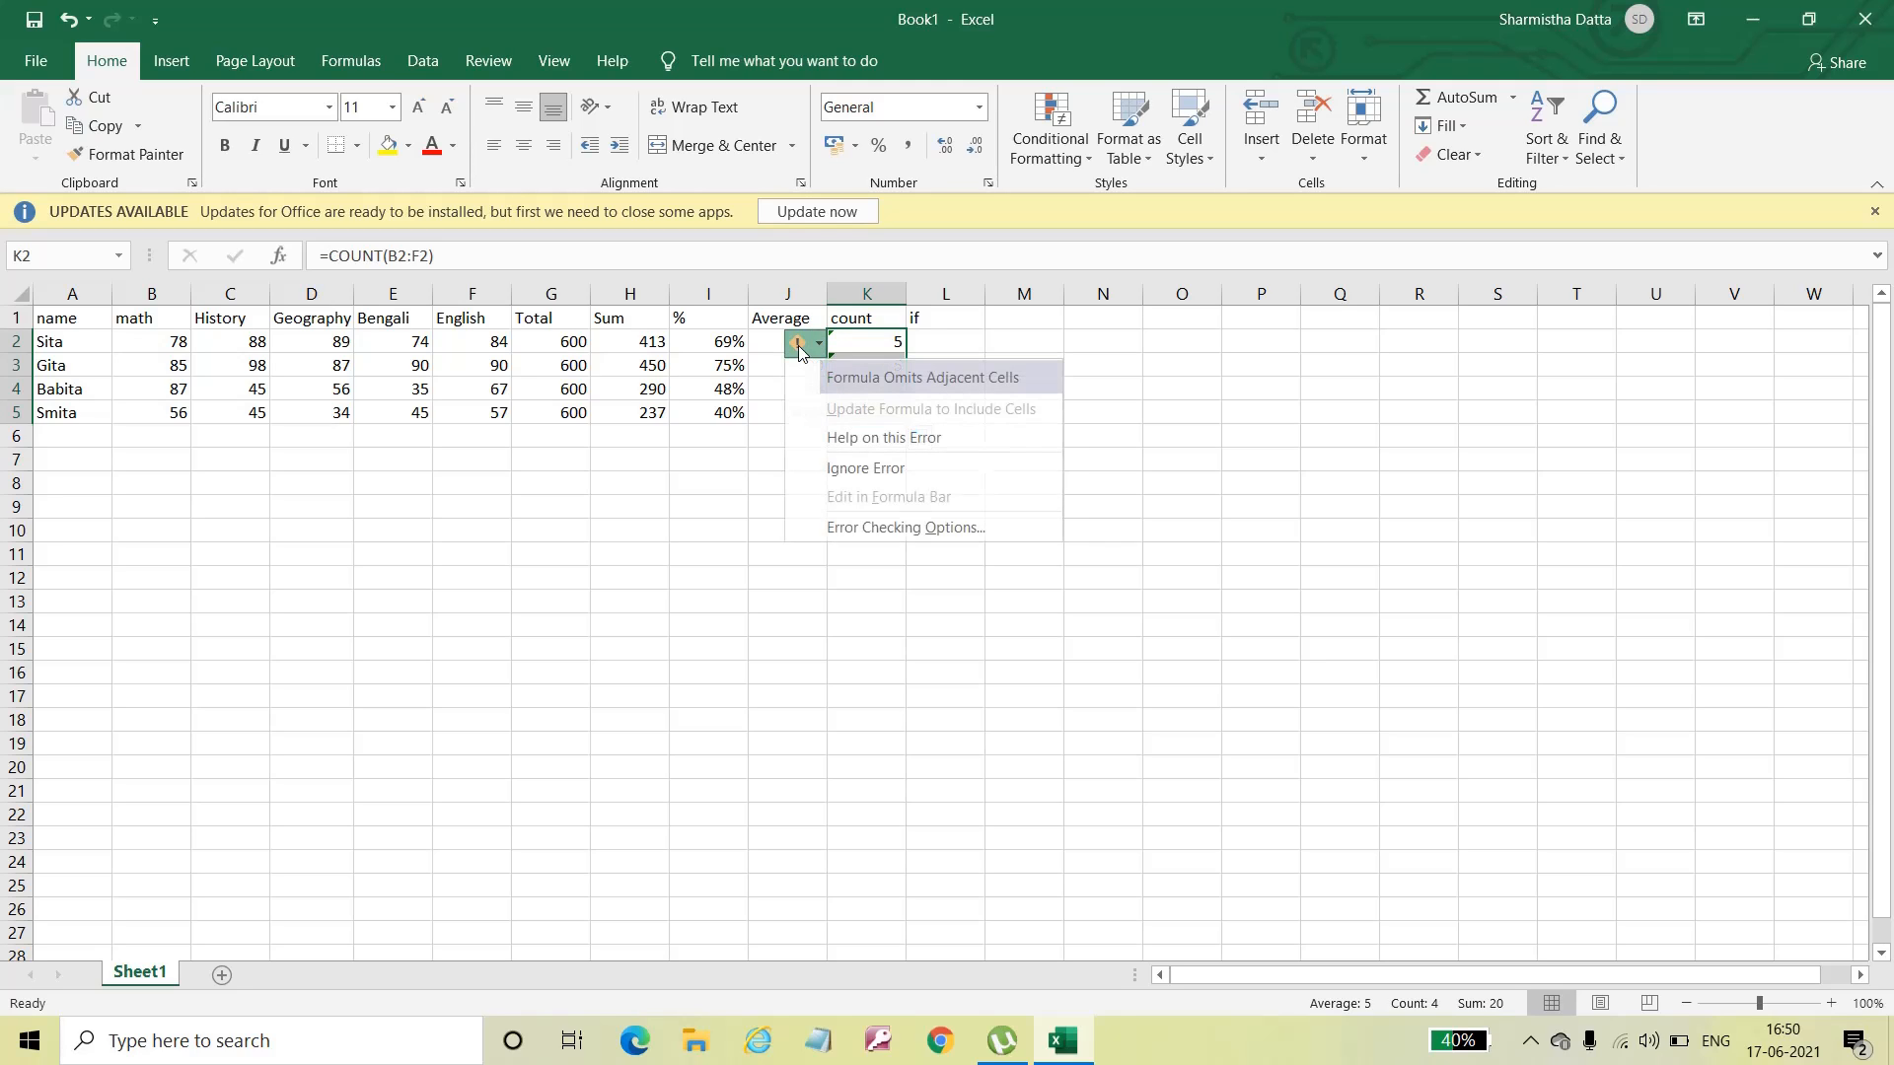
left_click(832, 471)
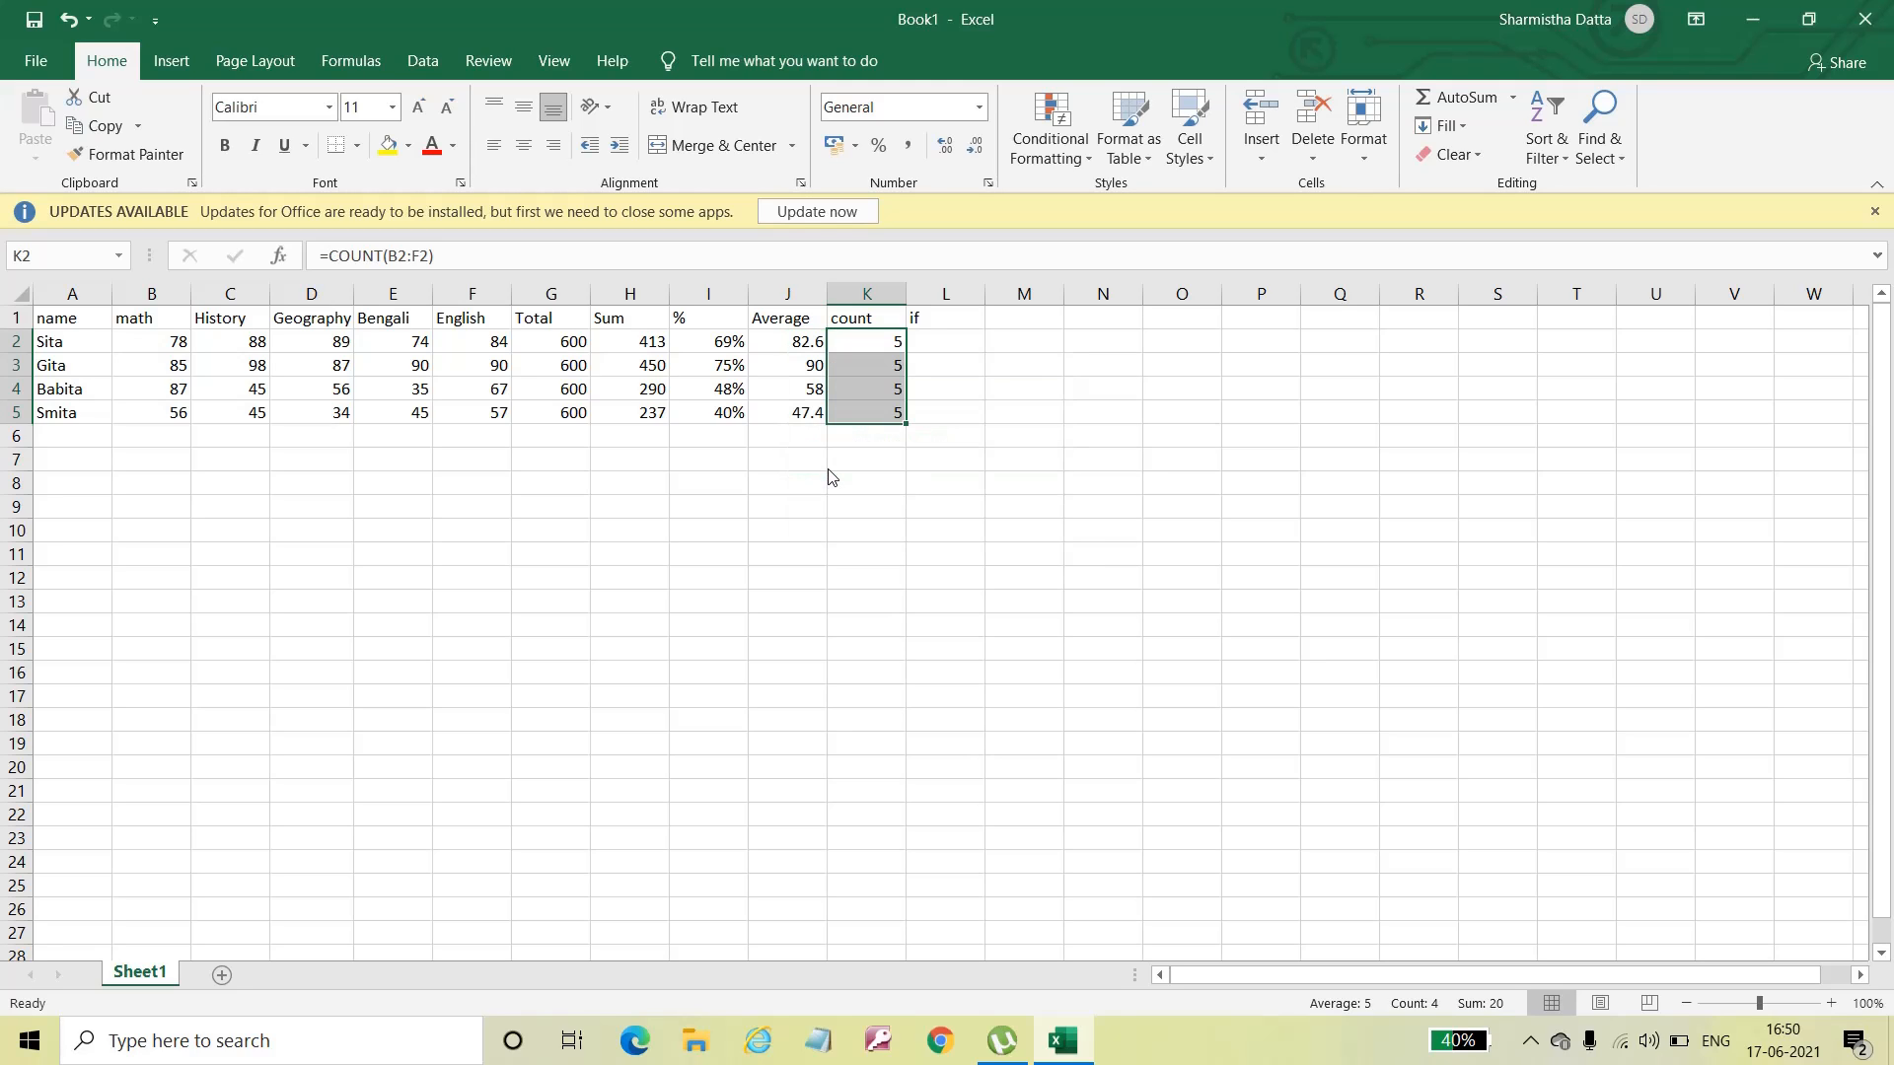
Step: Start an IF formula in L2 that grades the percentage, returning "A" when I2>=75%
left_click(934, 342)
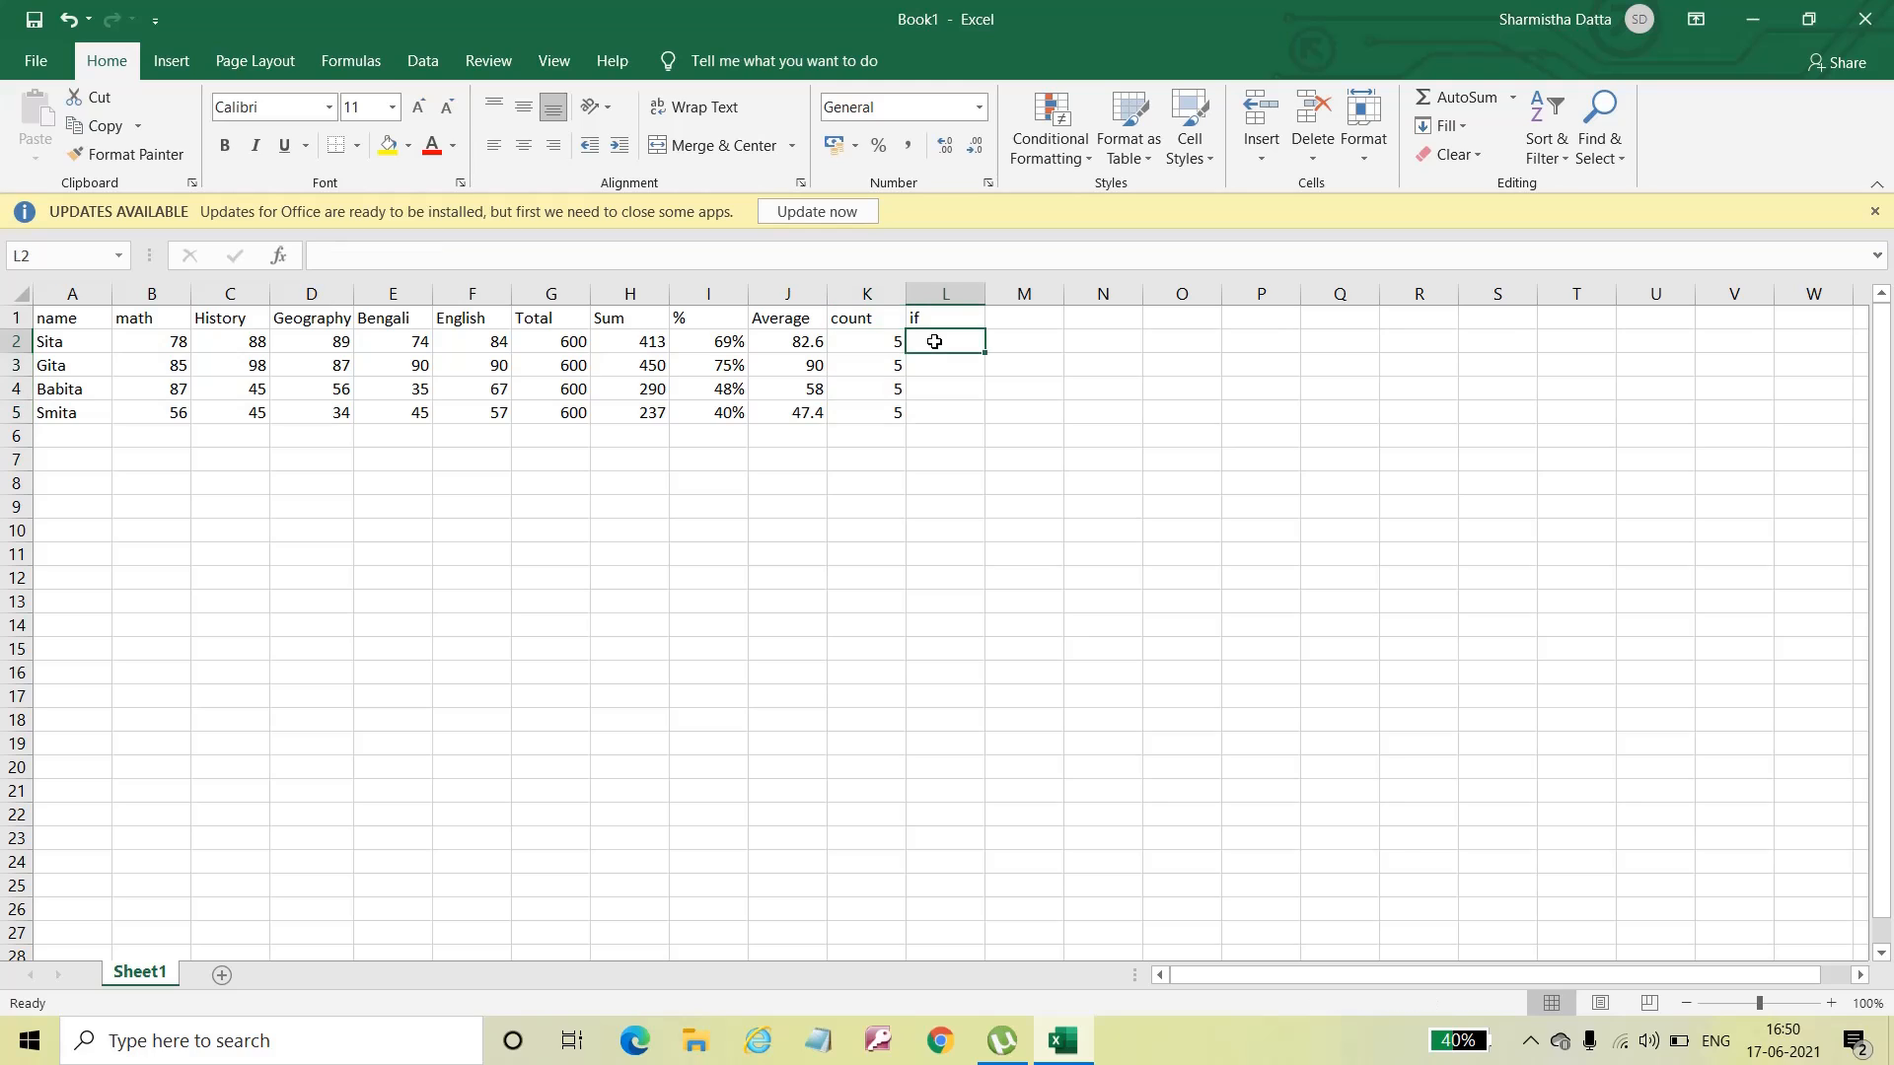
double_click(935, 341)
type("=")
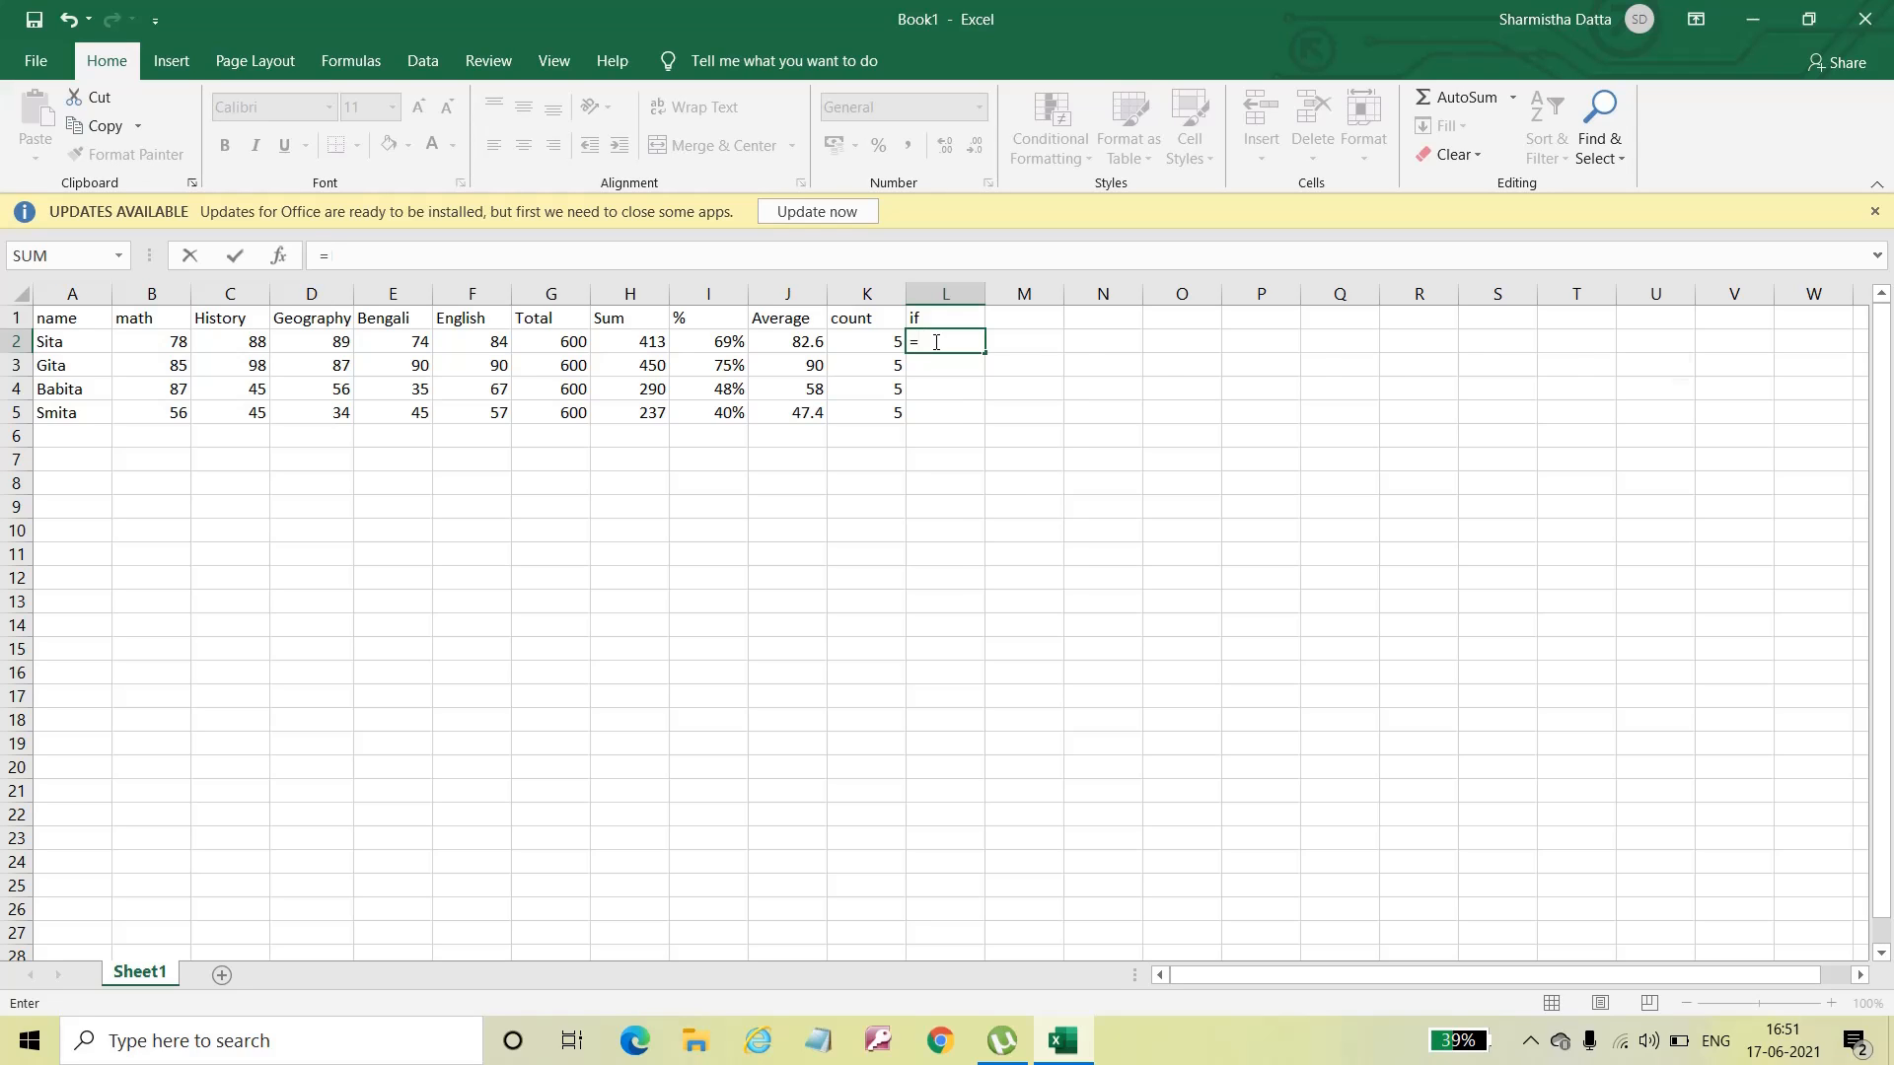
type("If")
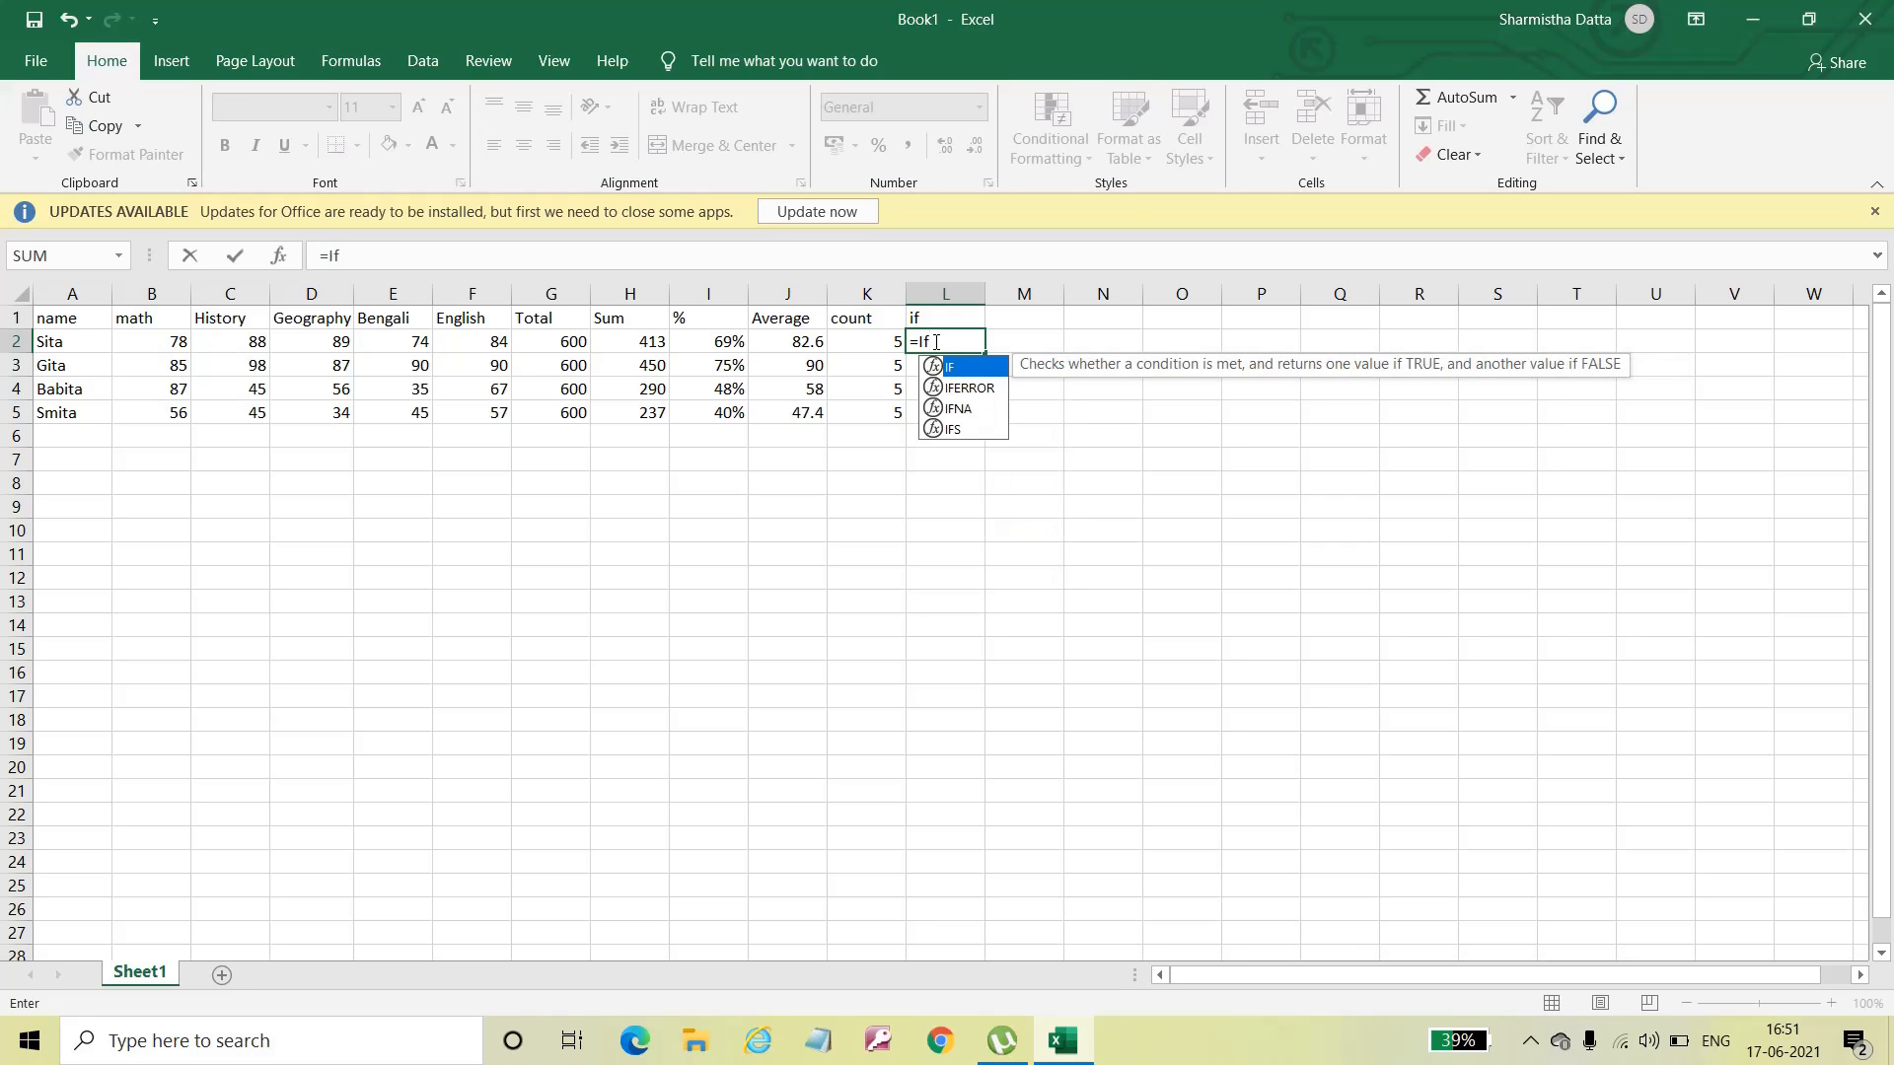
type("(")
left_click(936, 342)
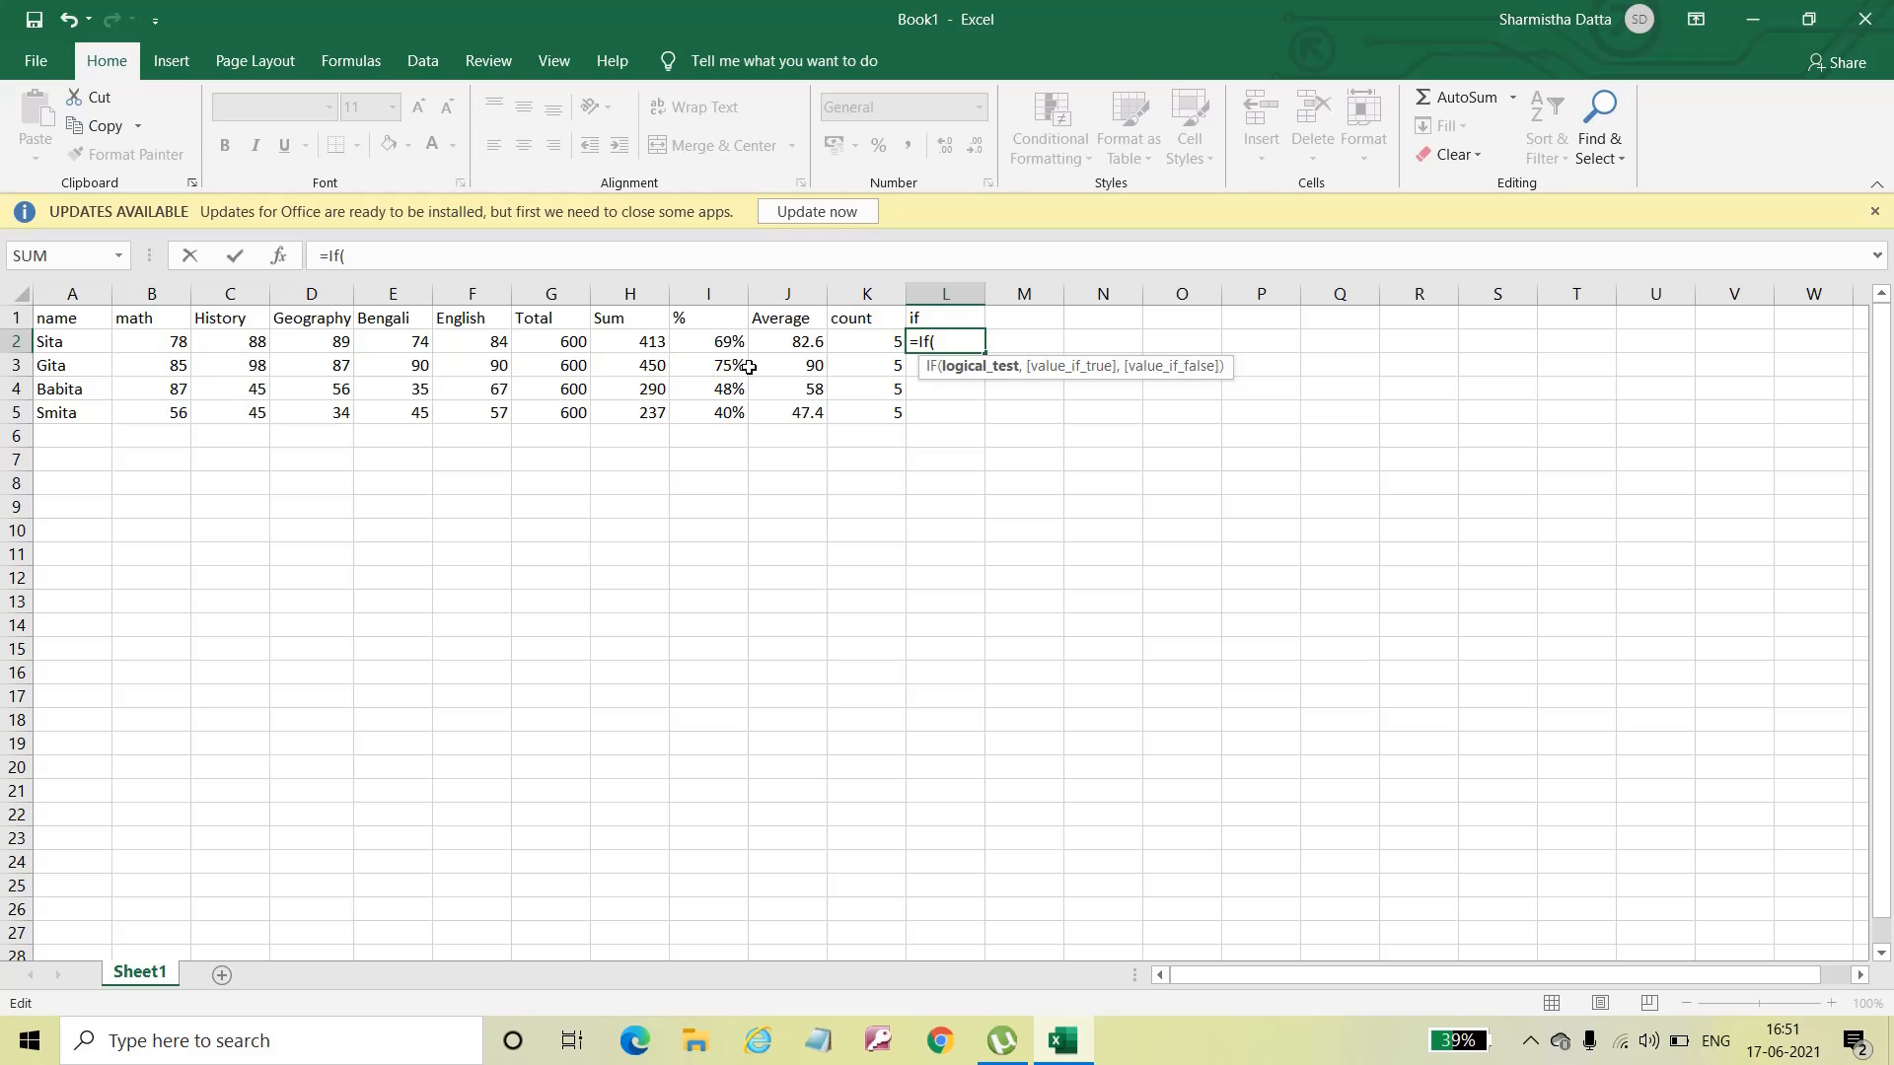
left_click(703, 342)
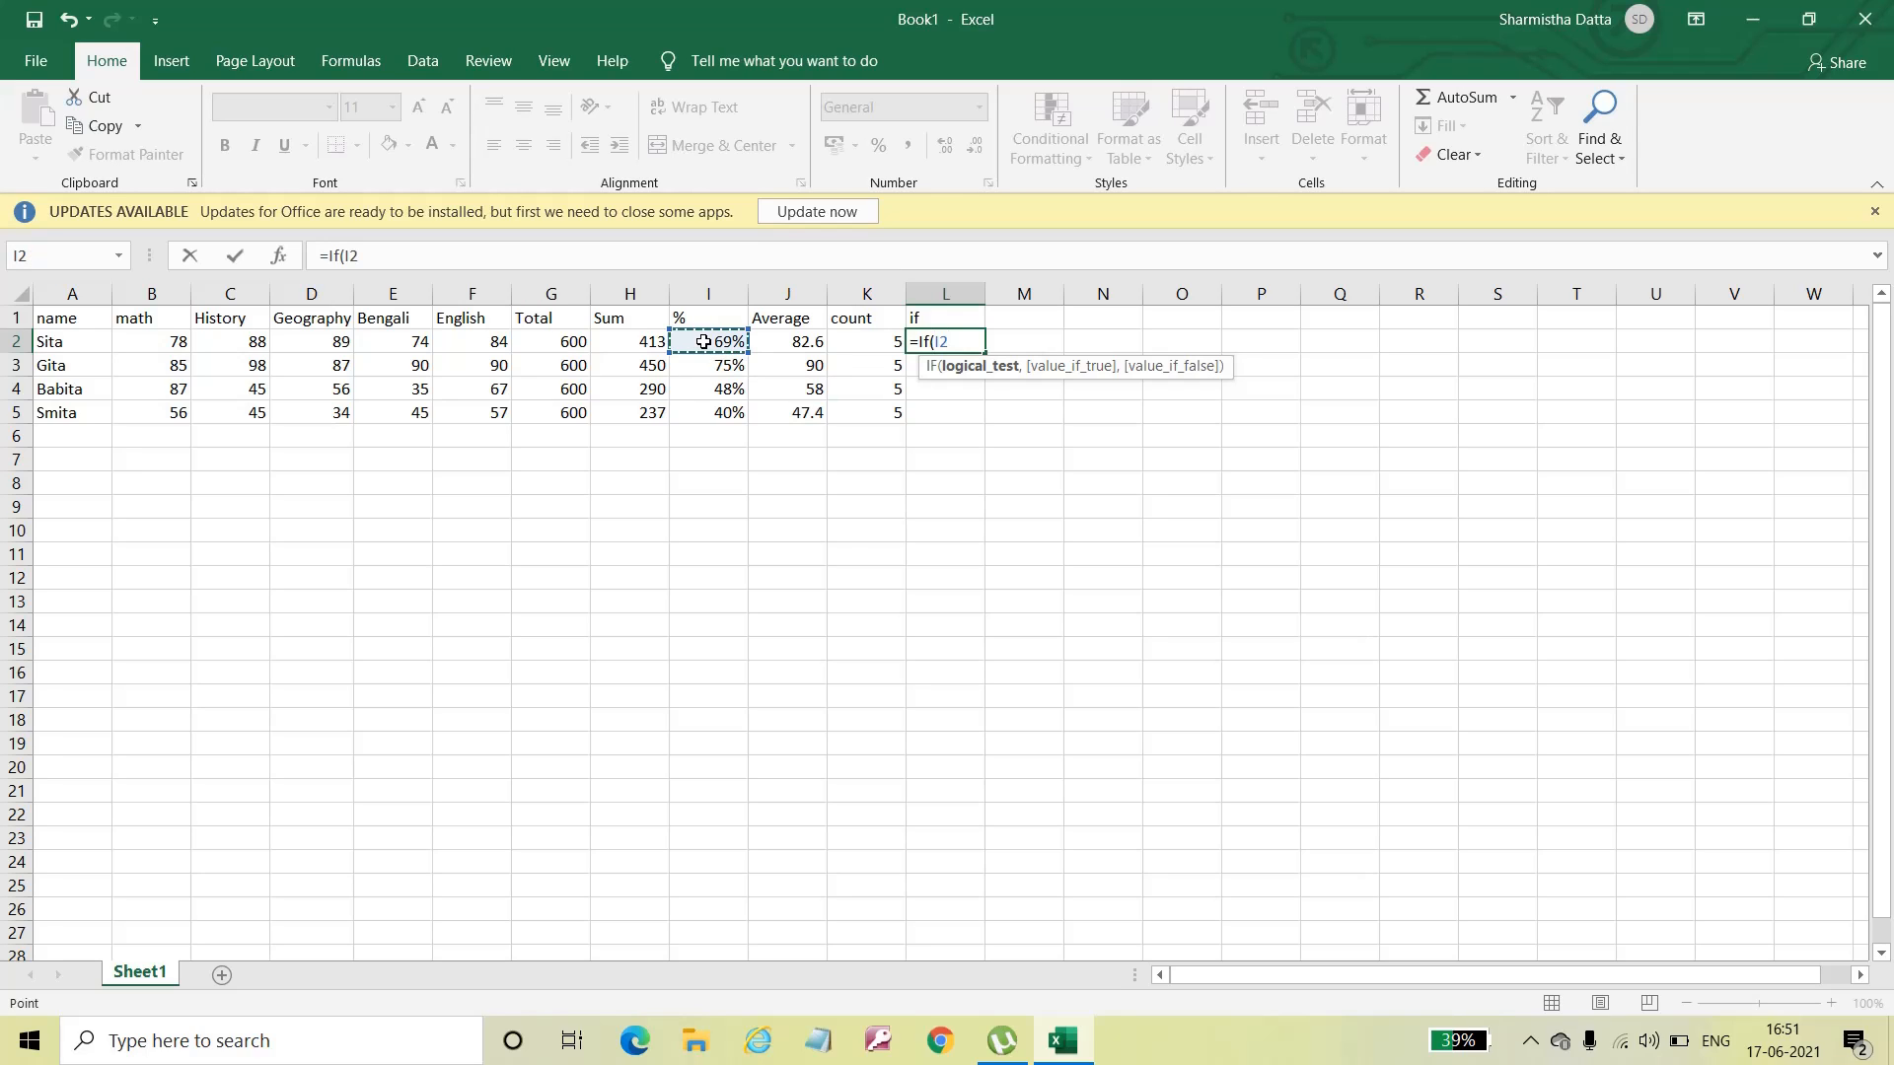
type(">=75%,")
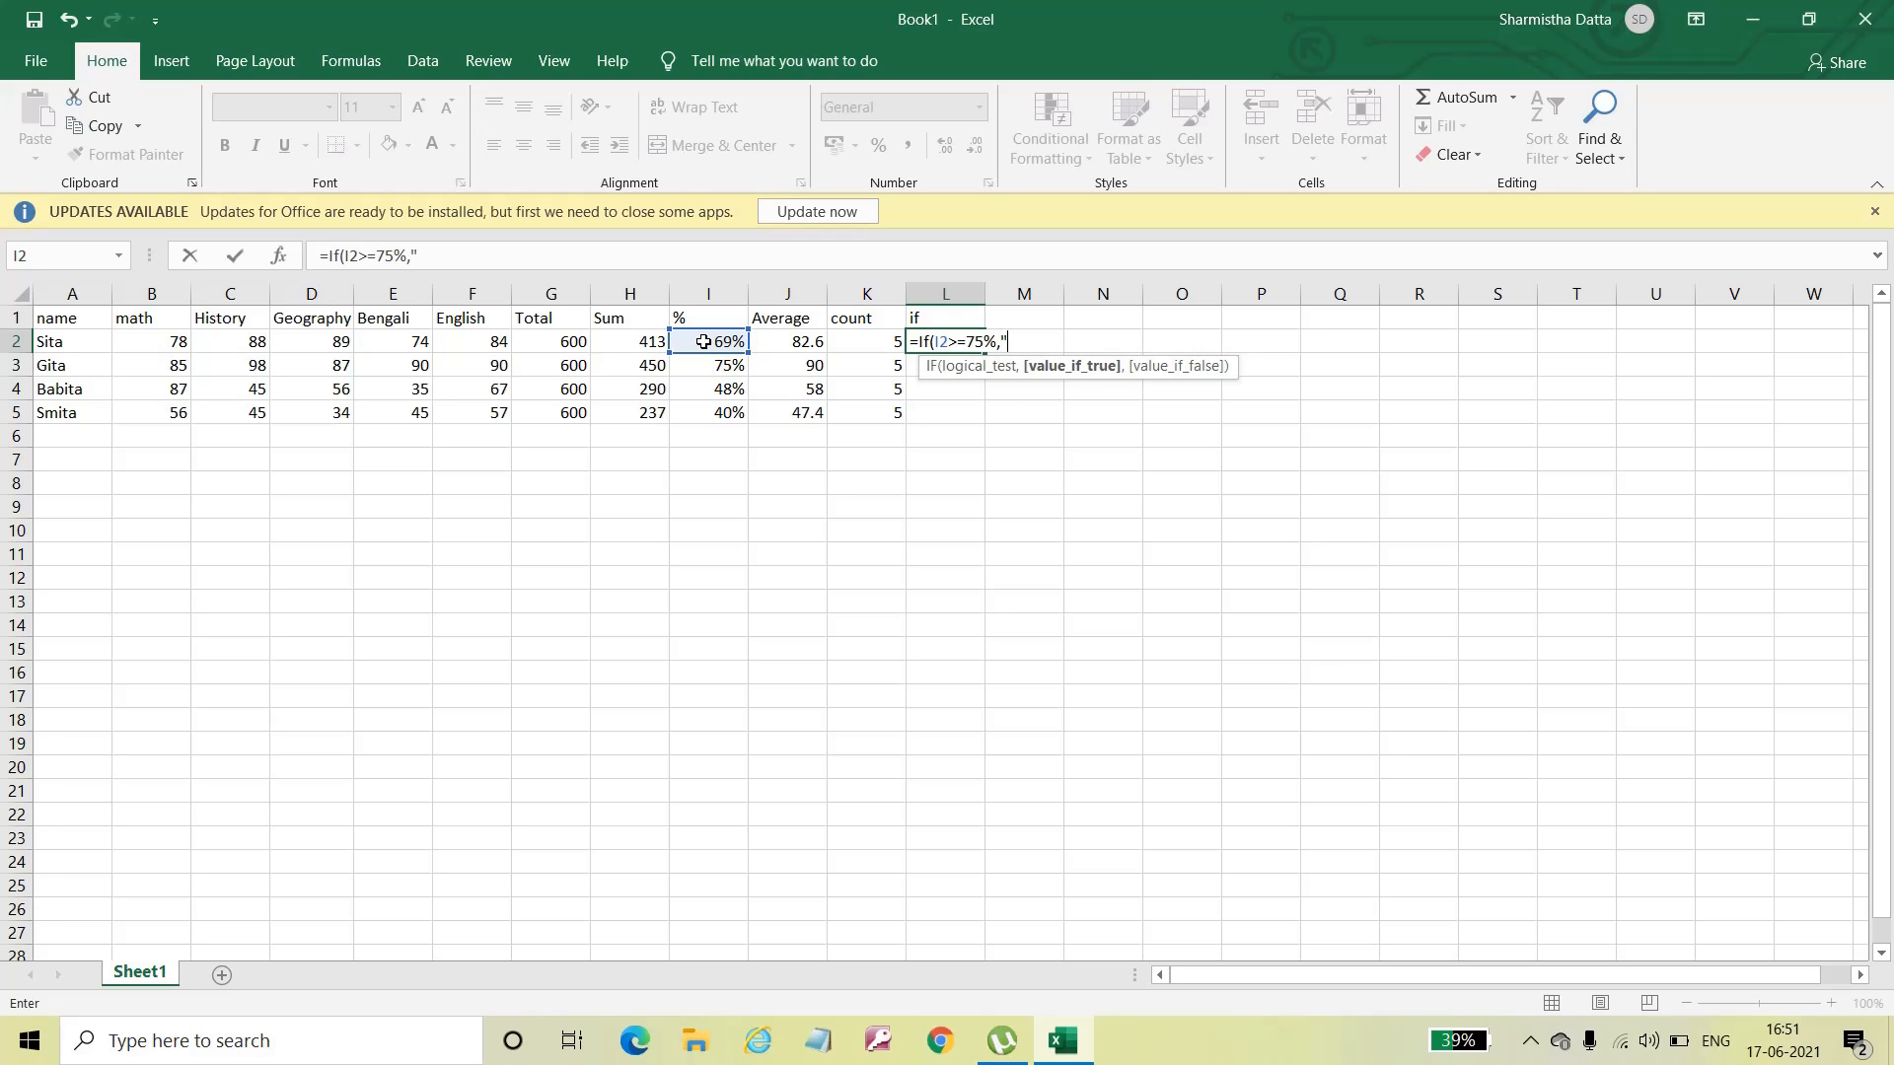
type("\"A\",")
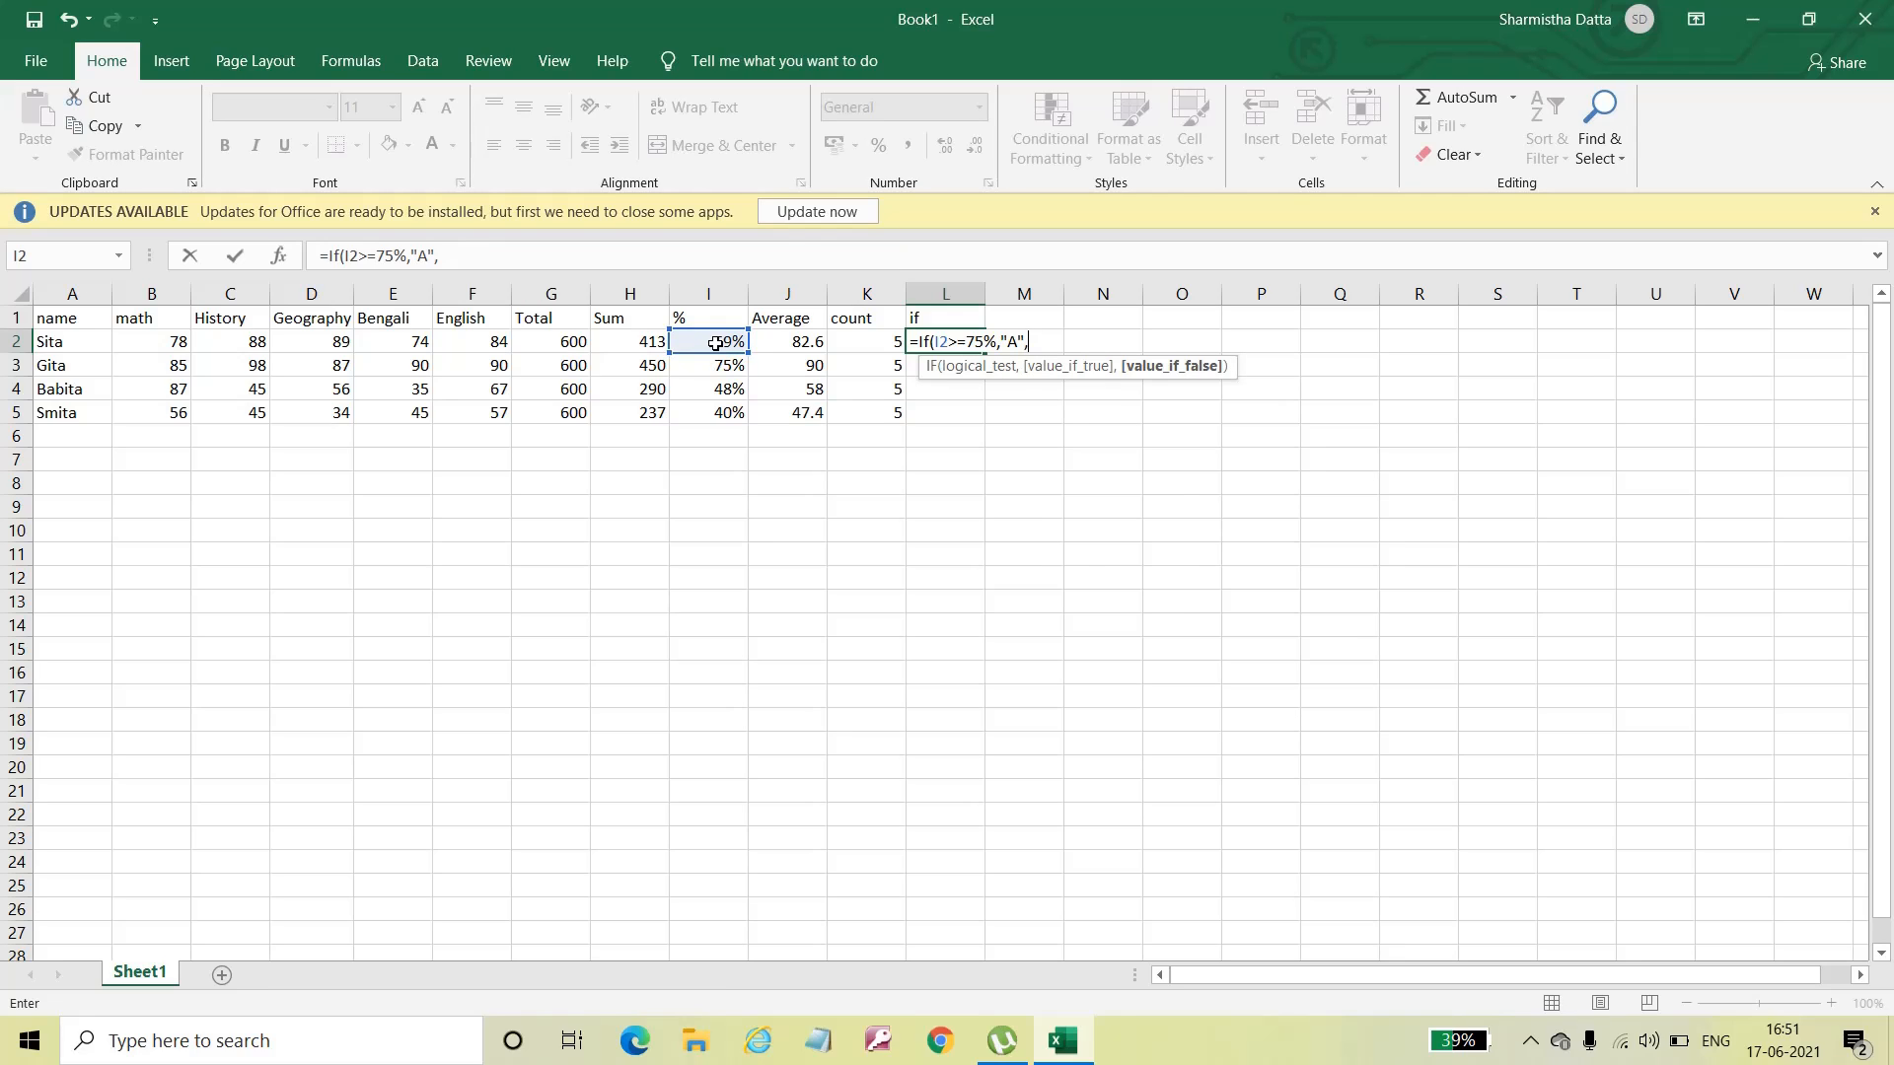
Step: Nest a second IF as the false value in the L2 formula, returning "B" when I2>=65%
type("if")
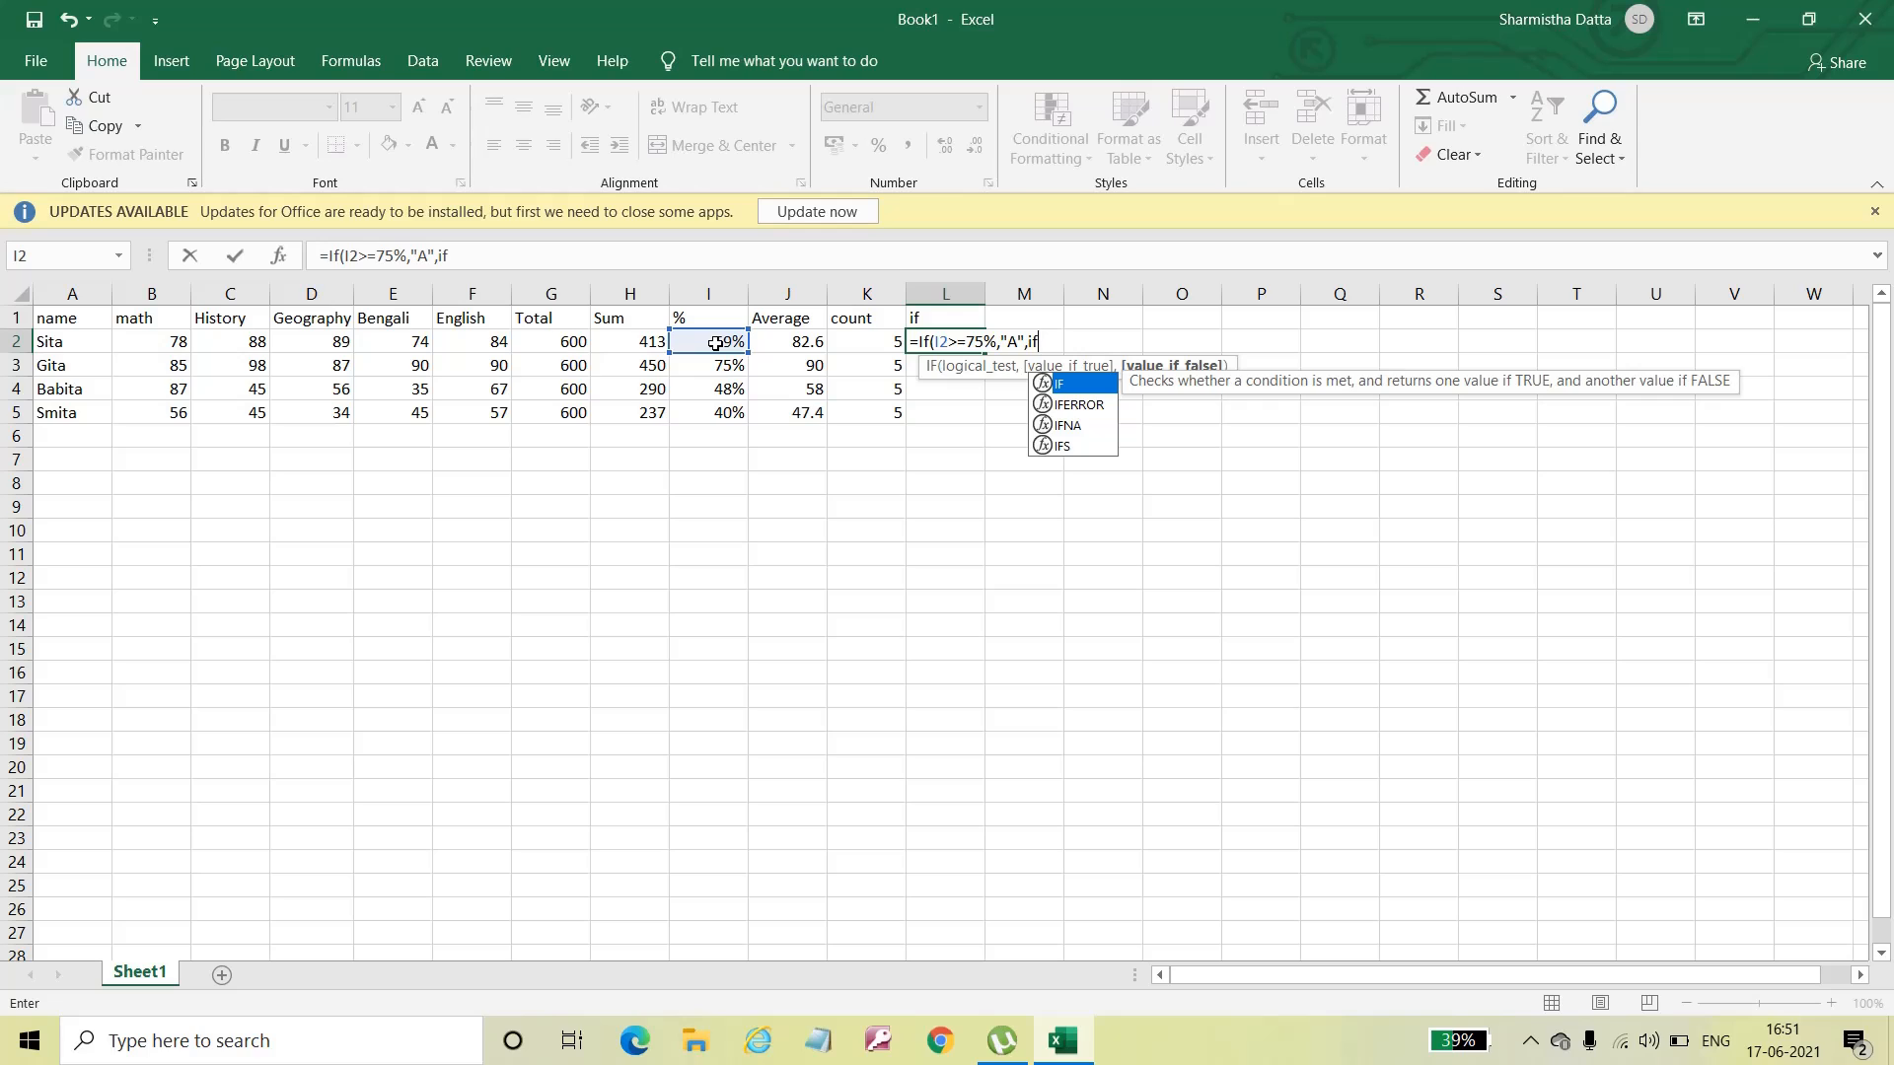
type("(")
left_click(715, 347)
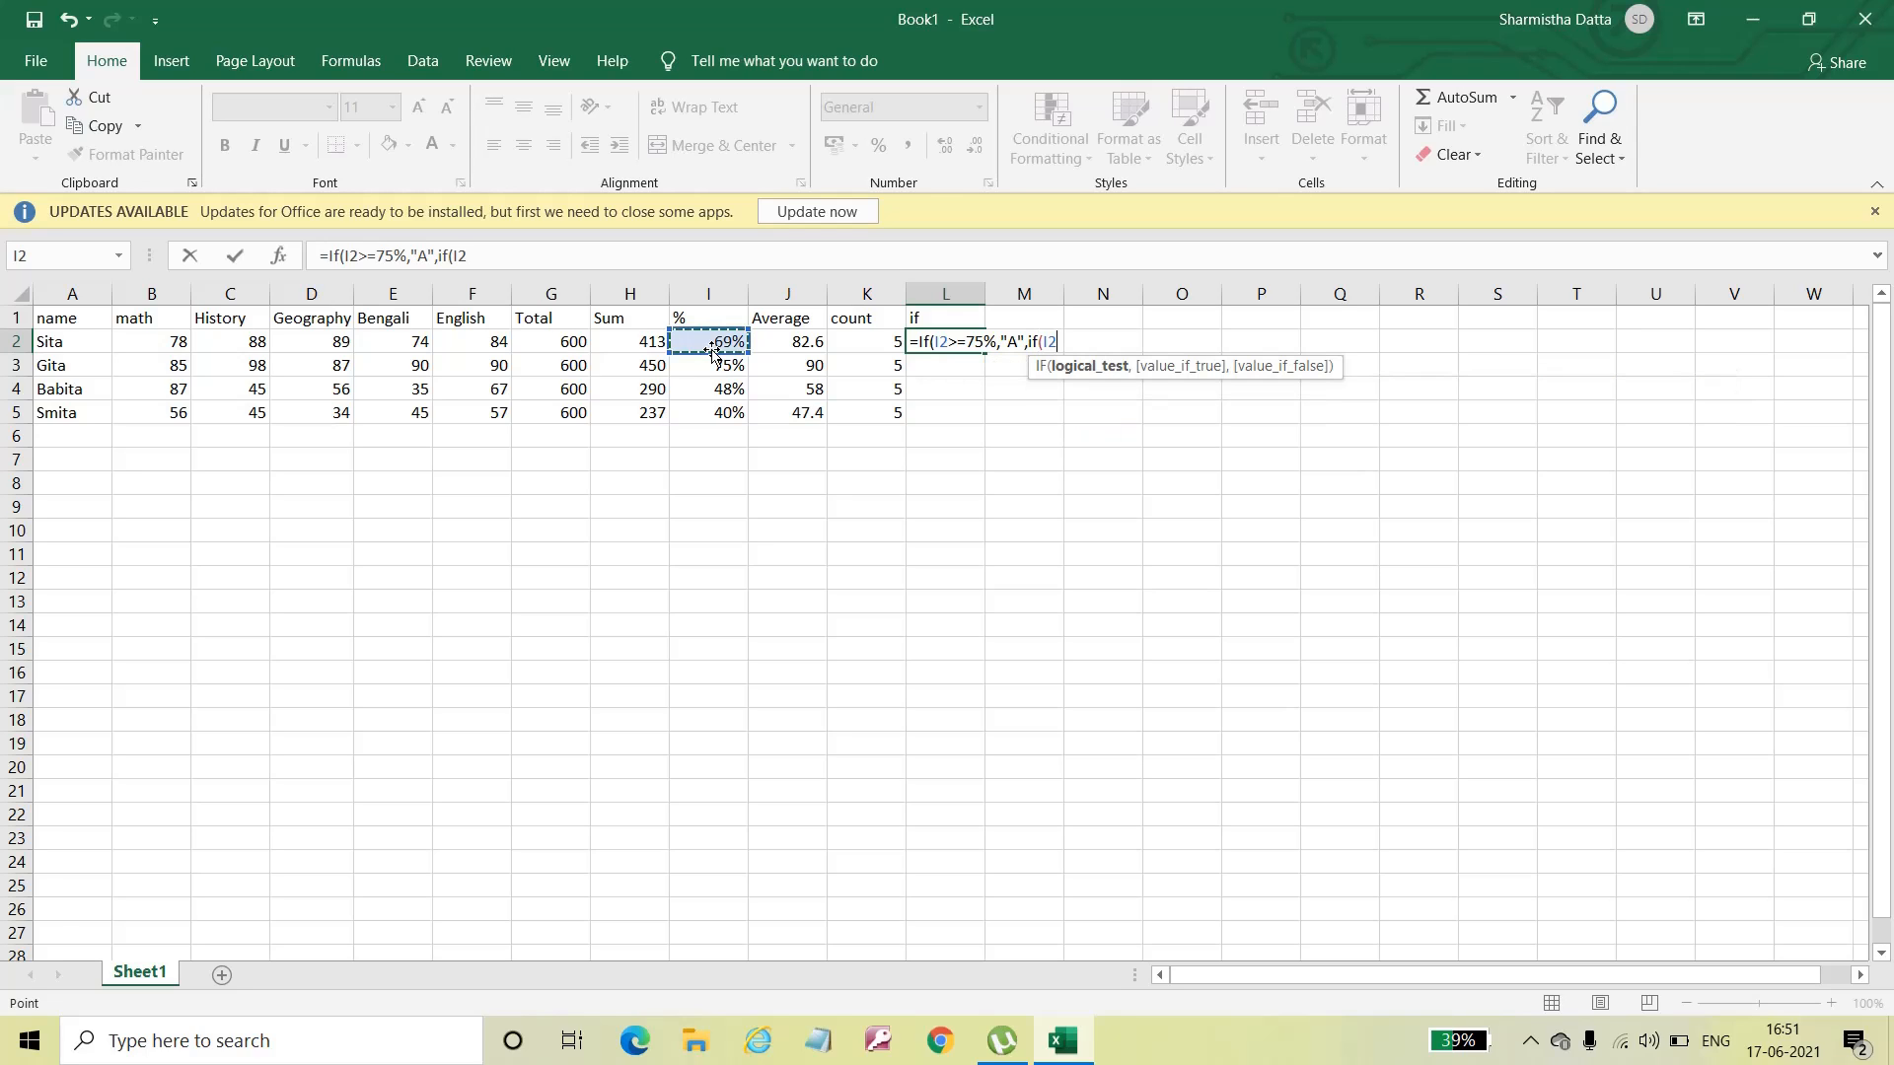
type(">=")
type("65%,\"")
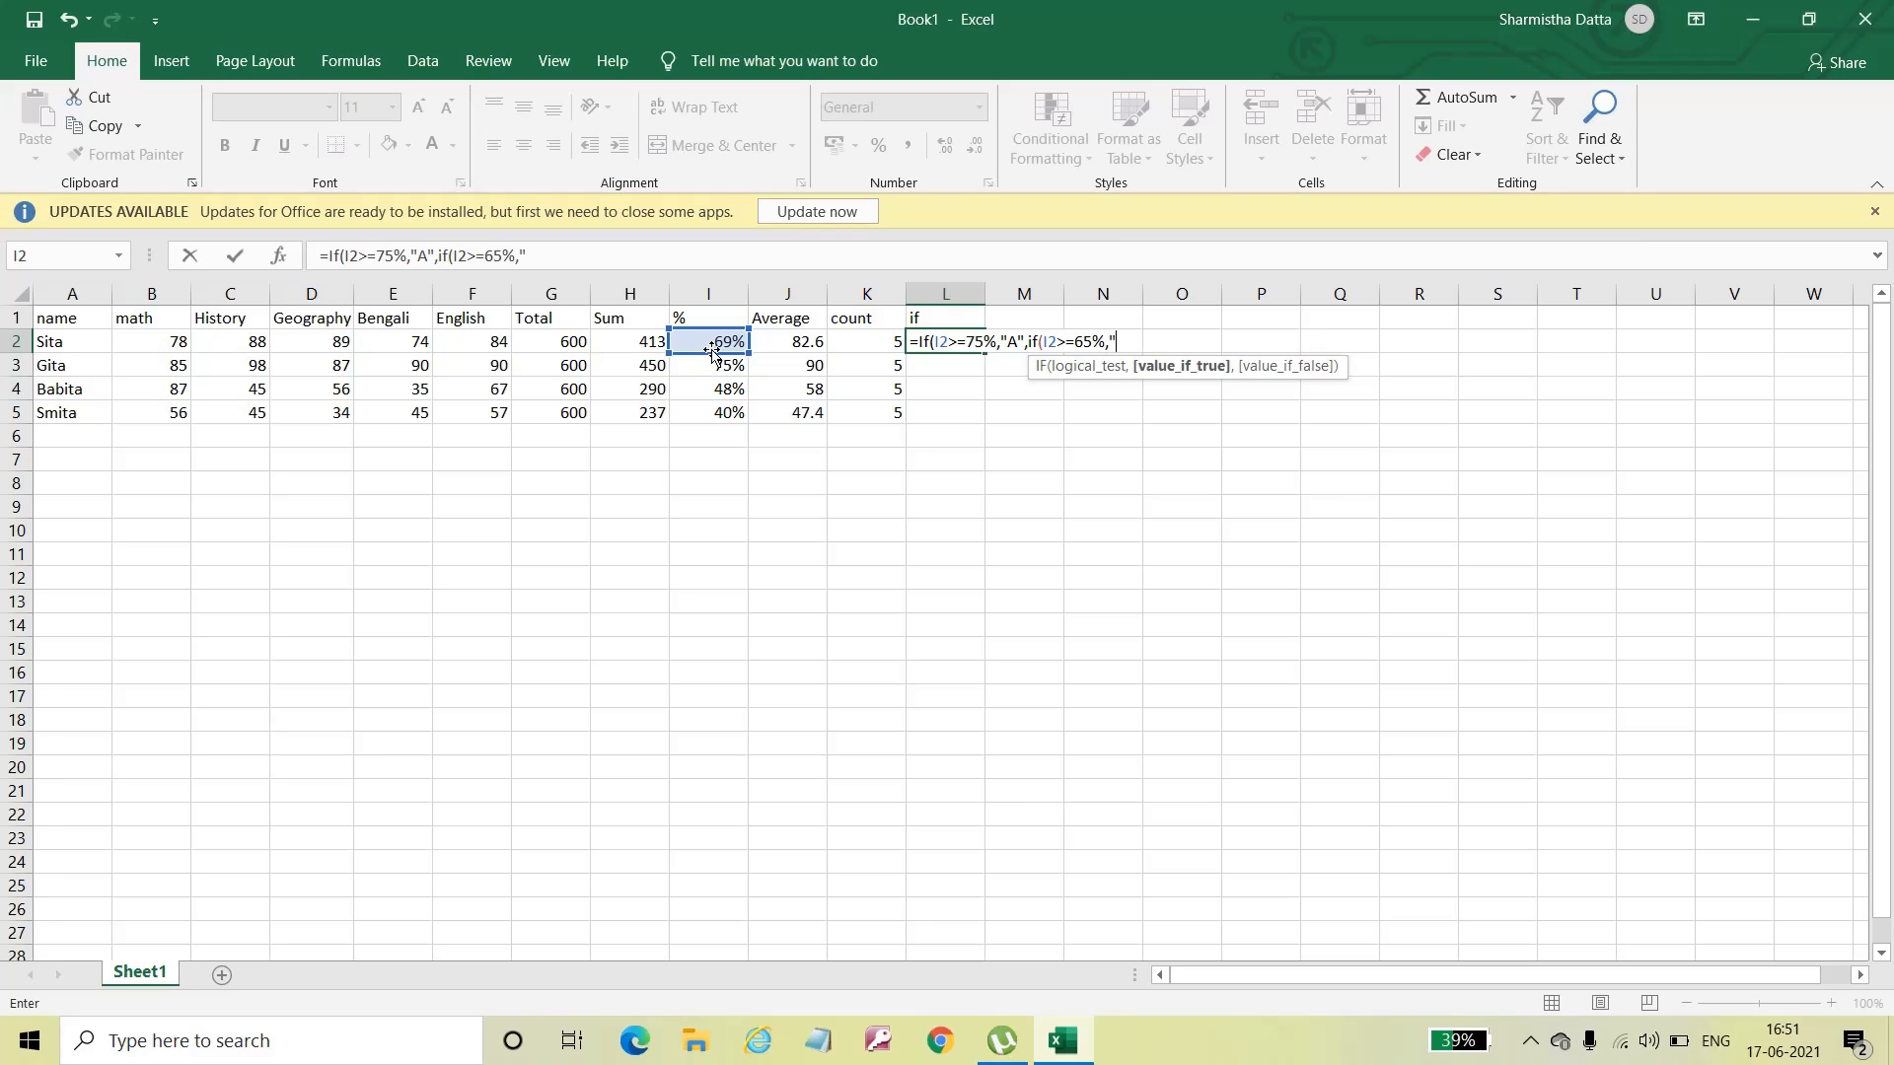
type("B\",")
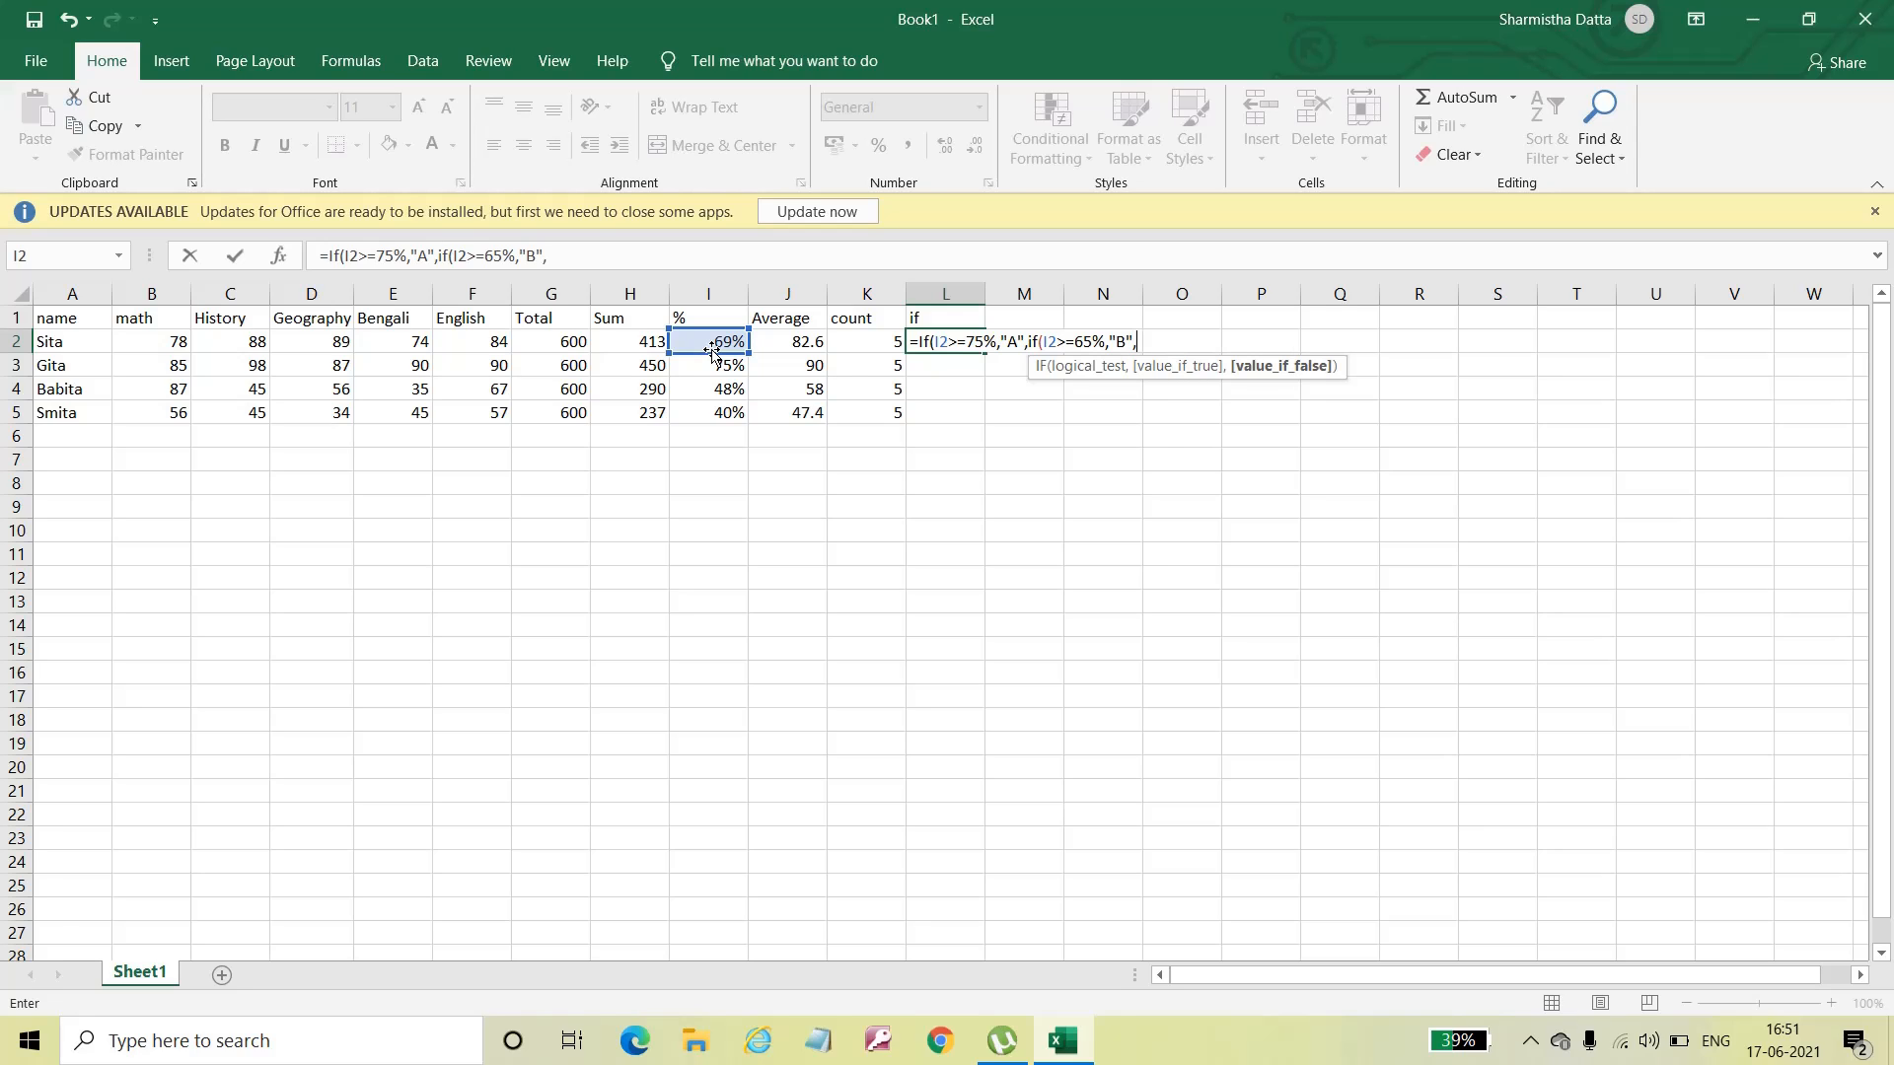
Step: Complete the L2 formula with a third nested IF returning "C" when I2>=45% and otherwise "D", and fill it down to L5
type("if")
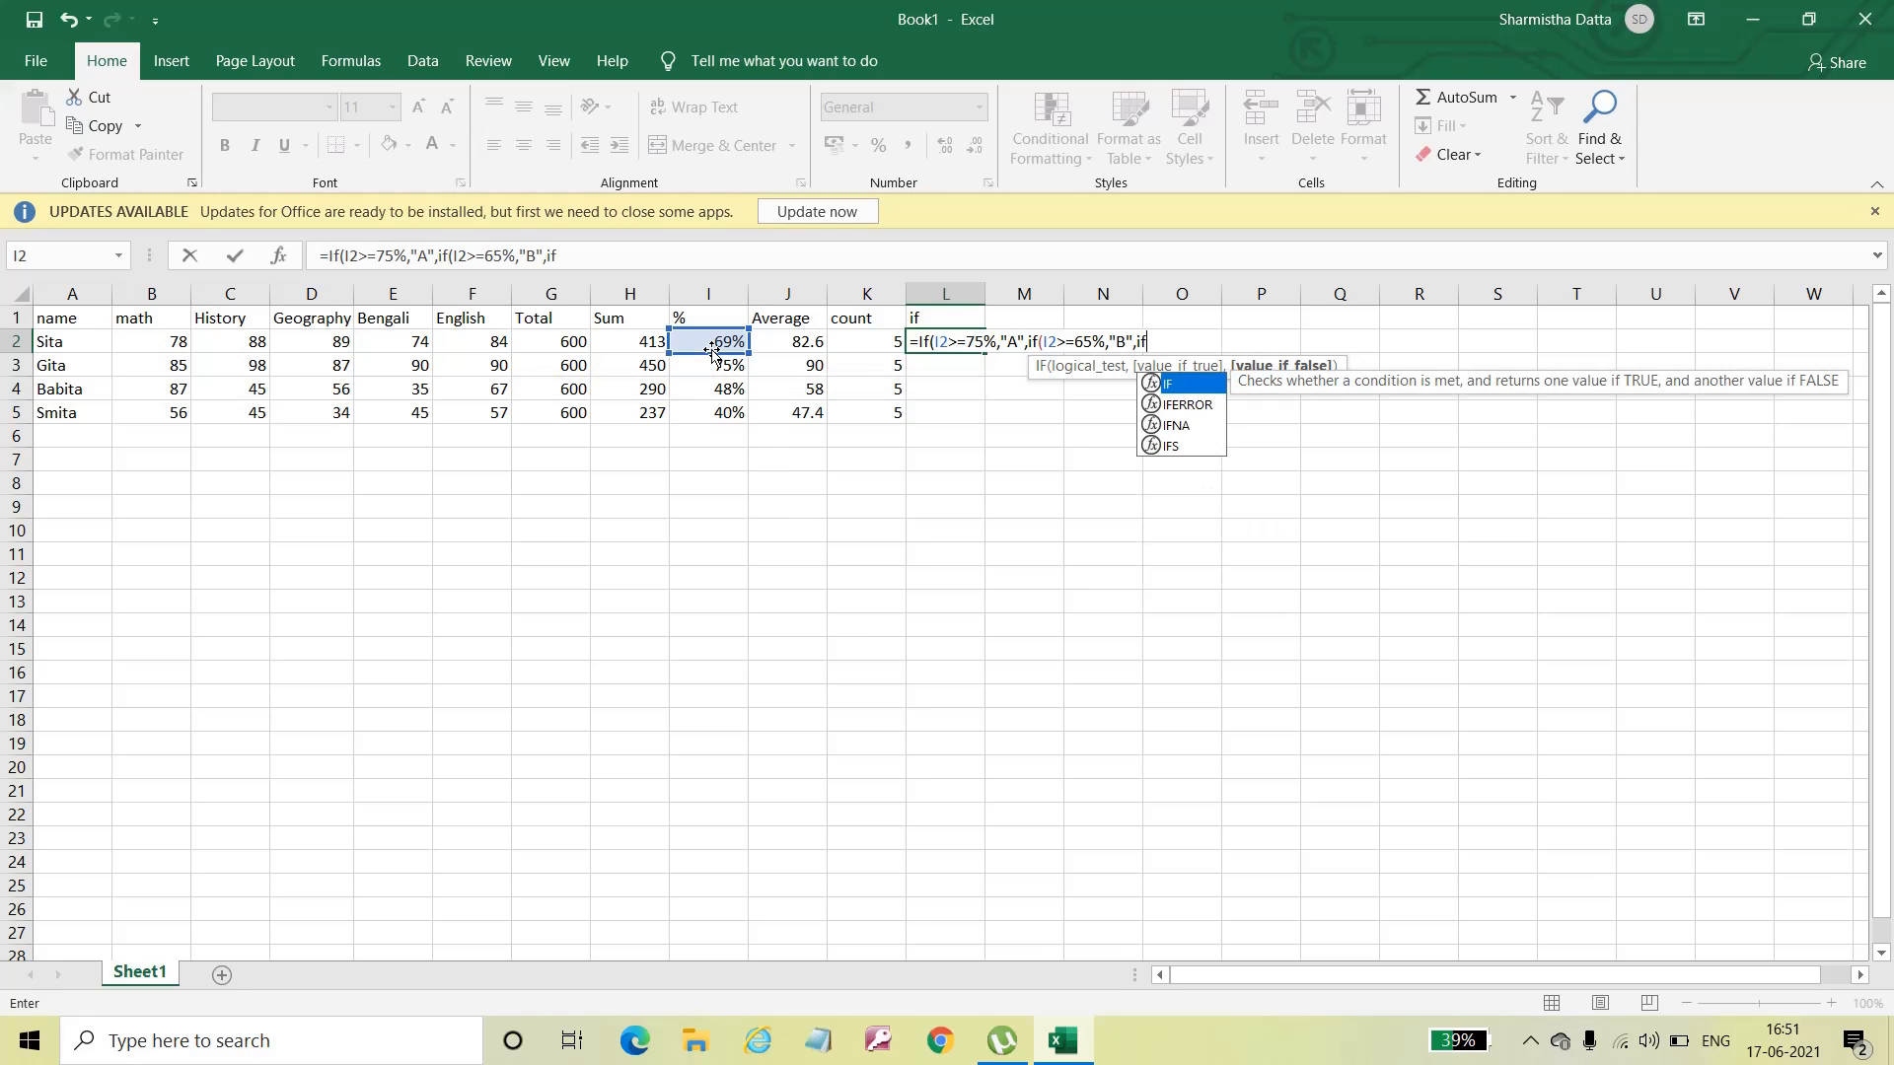
type("(")
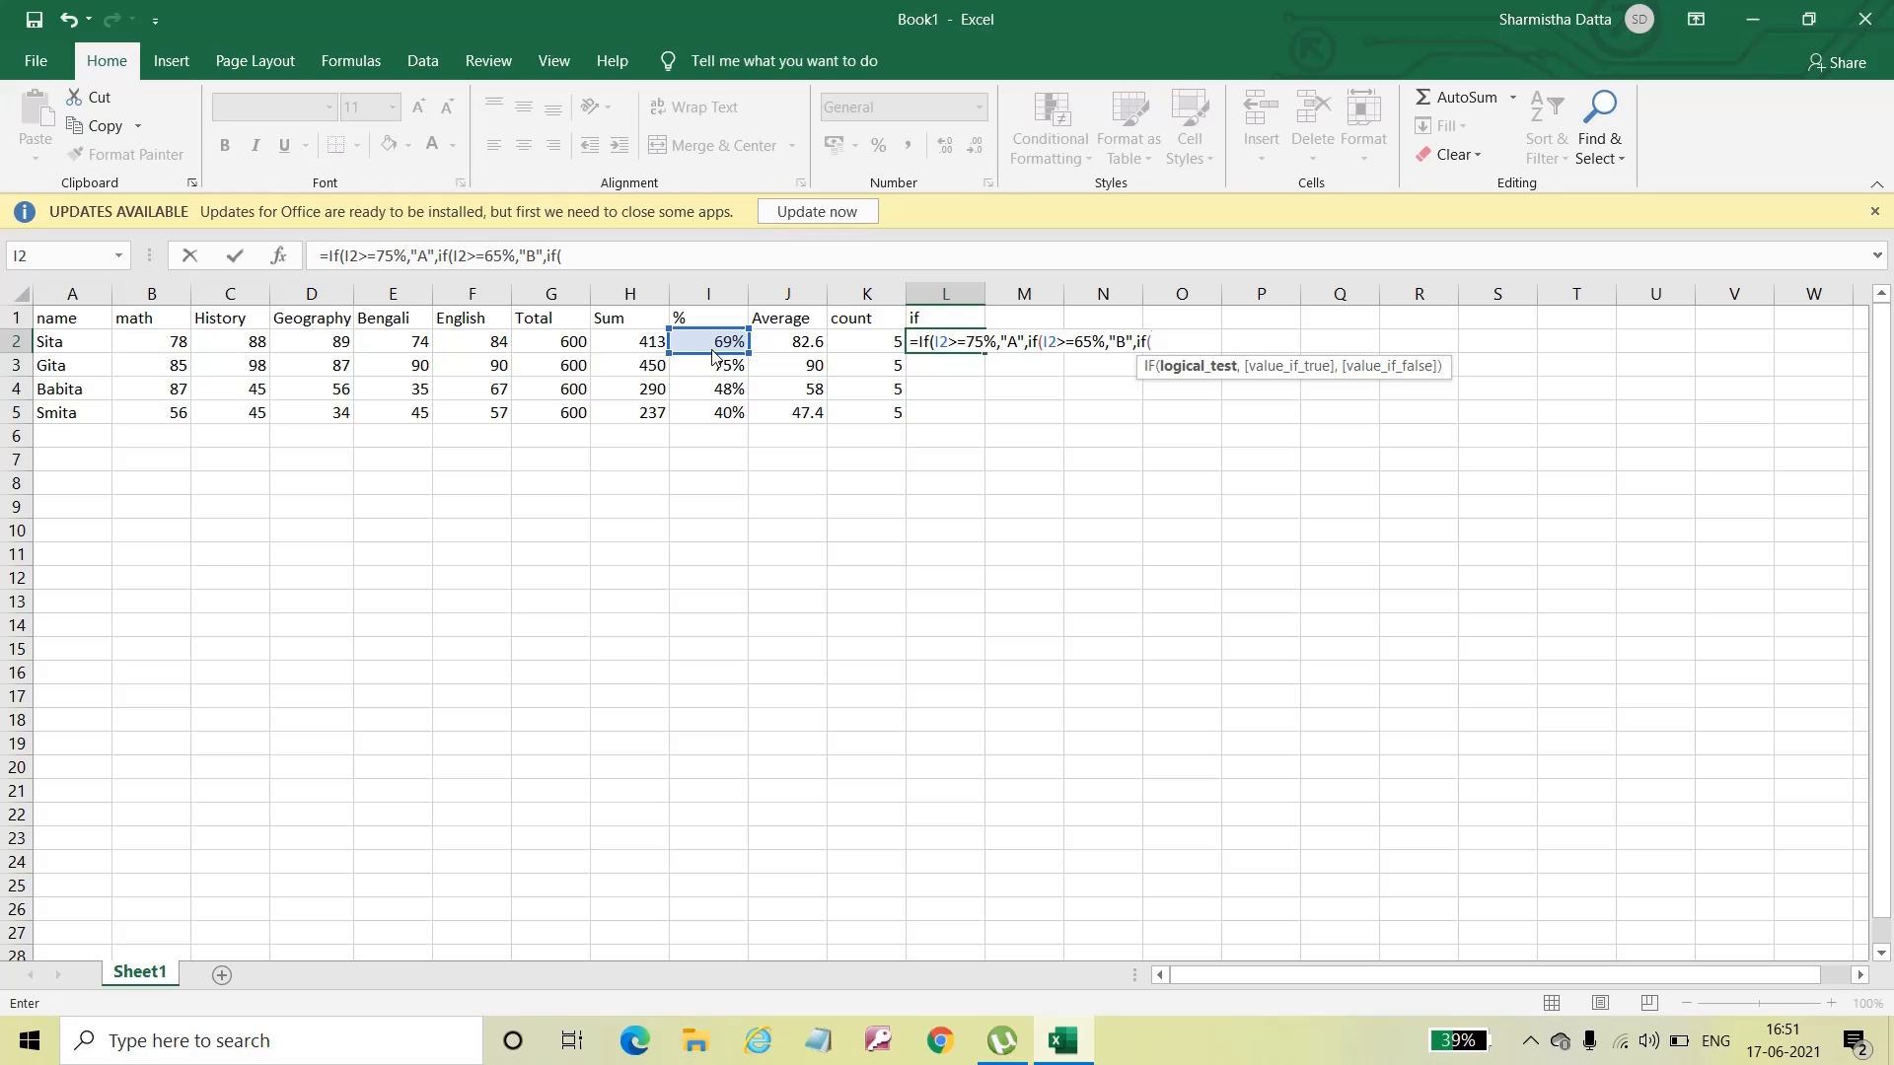
left_click(710, 342)
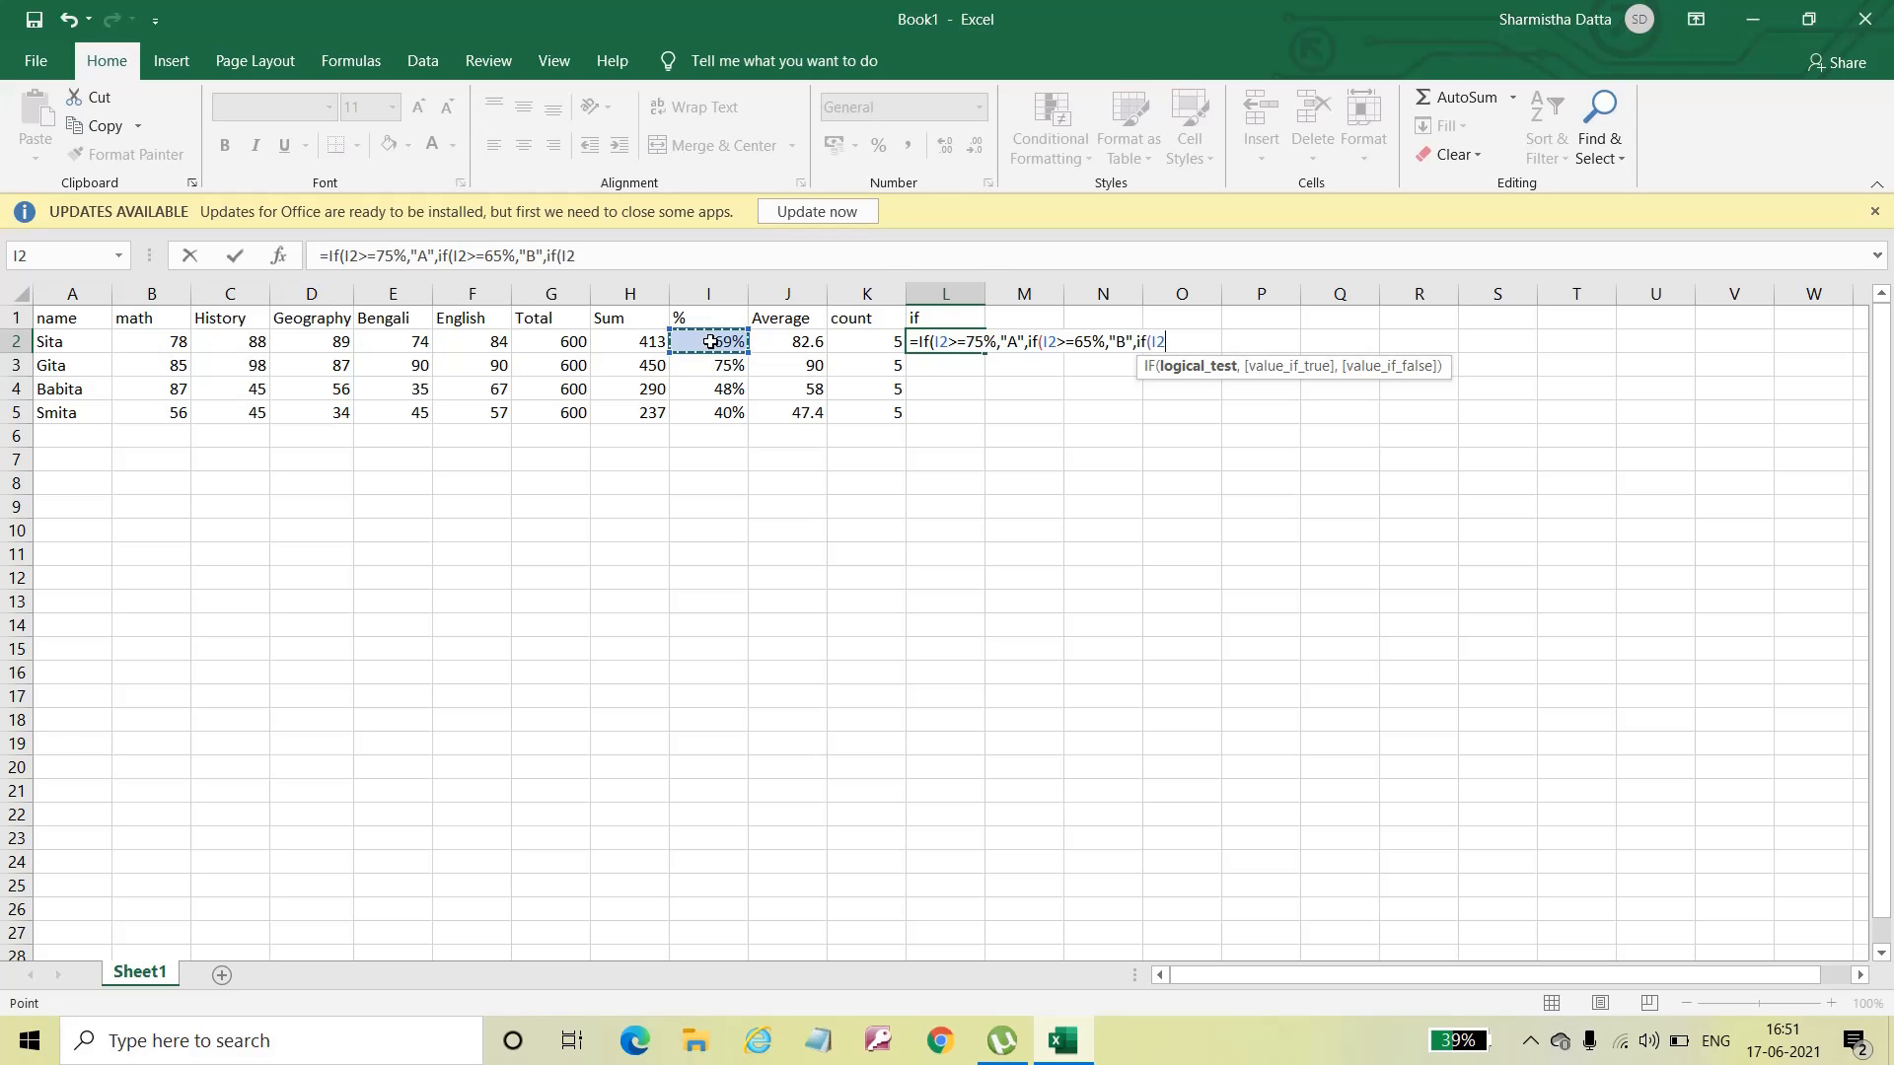
type(">=45%,\"C")
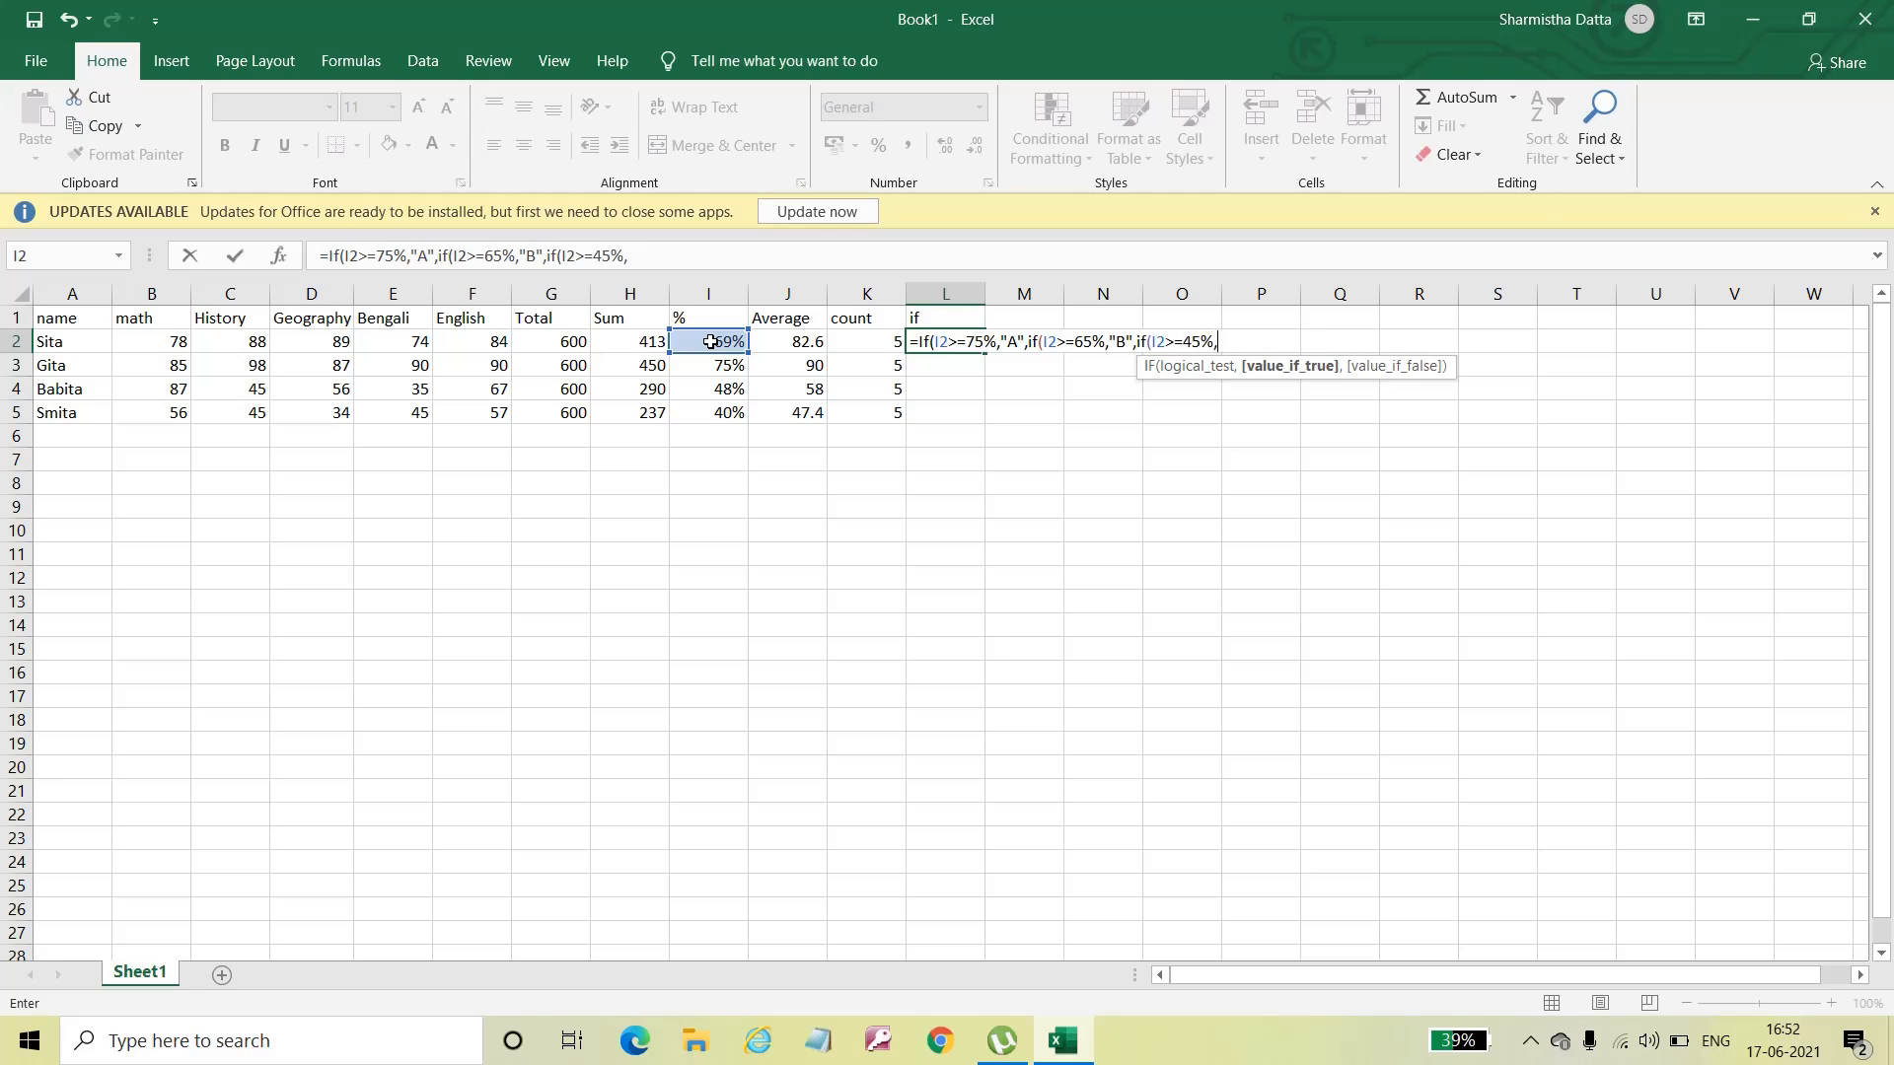
type("\",")
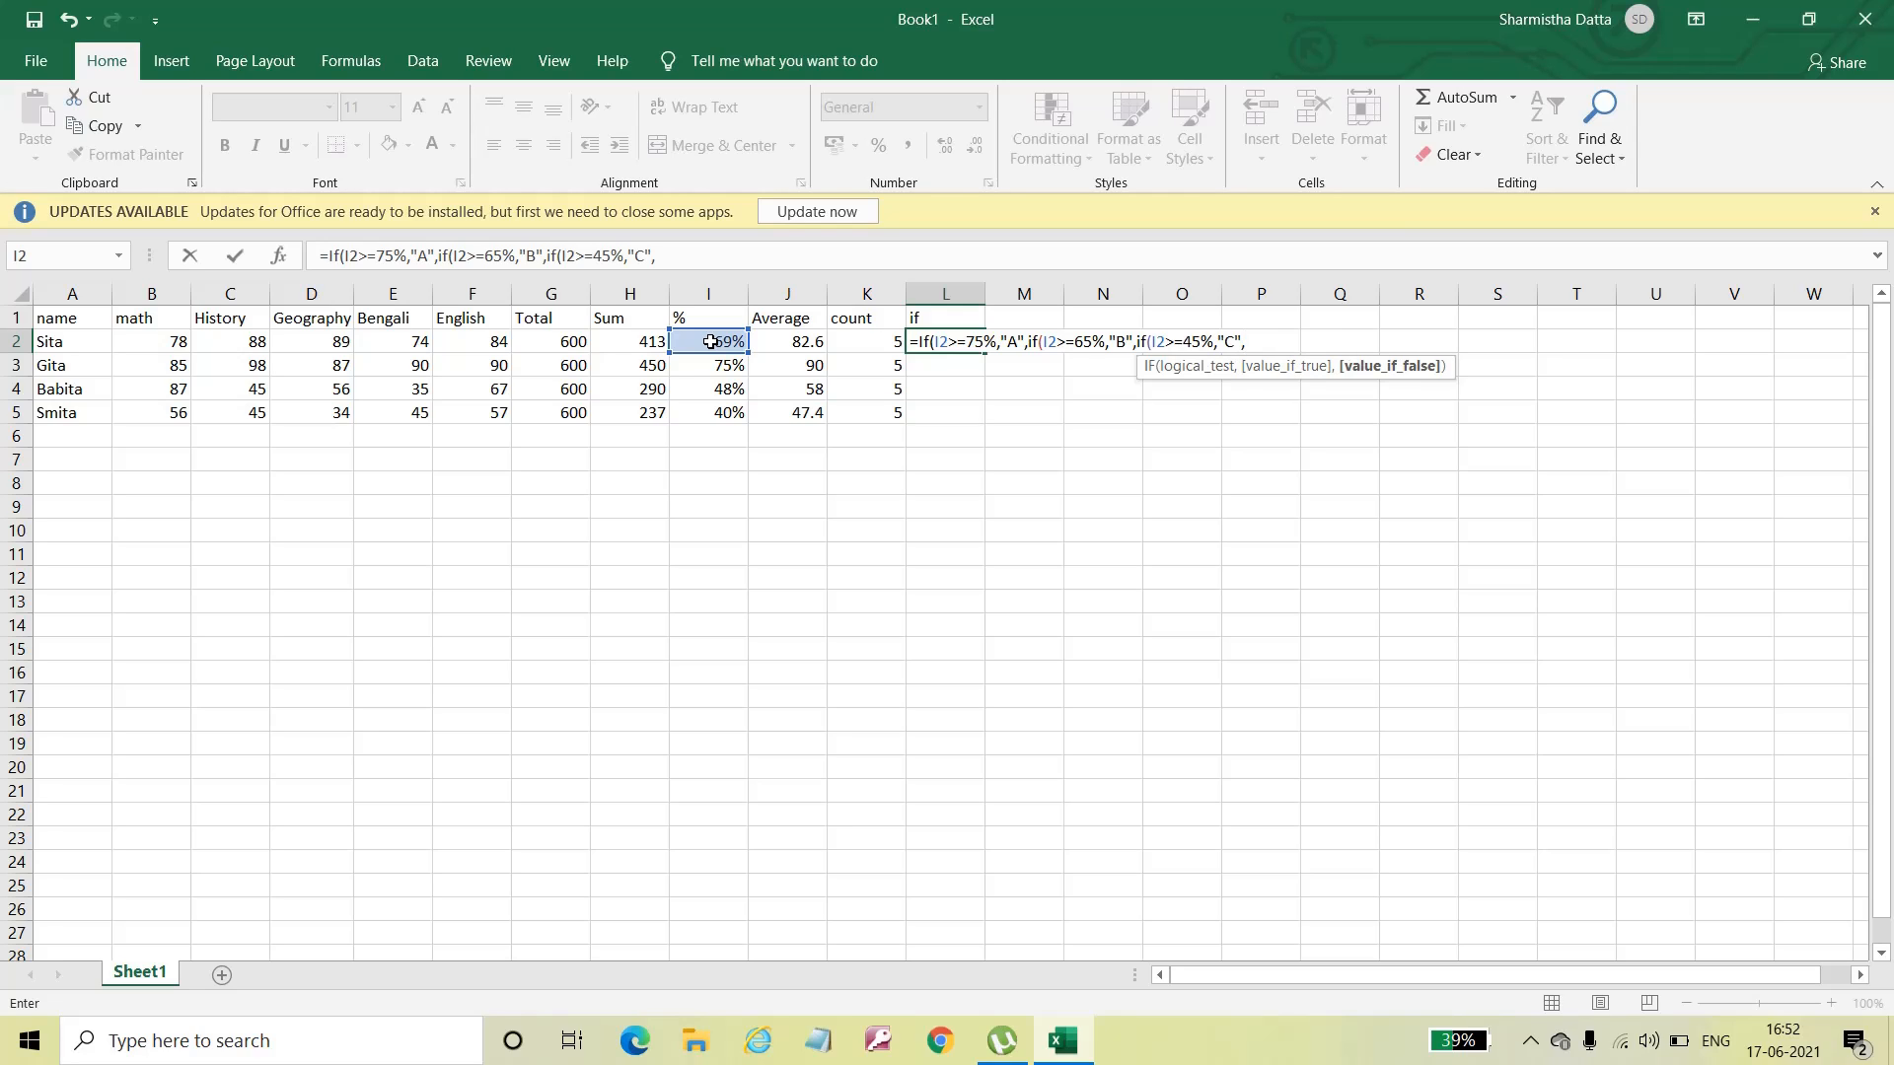
type("\"D\"")
type(")))")
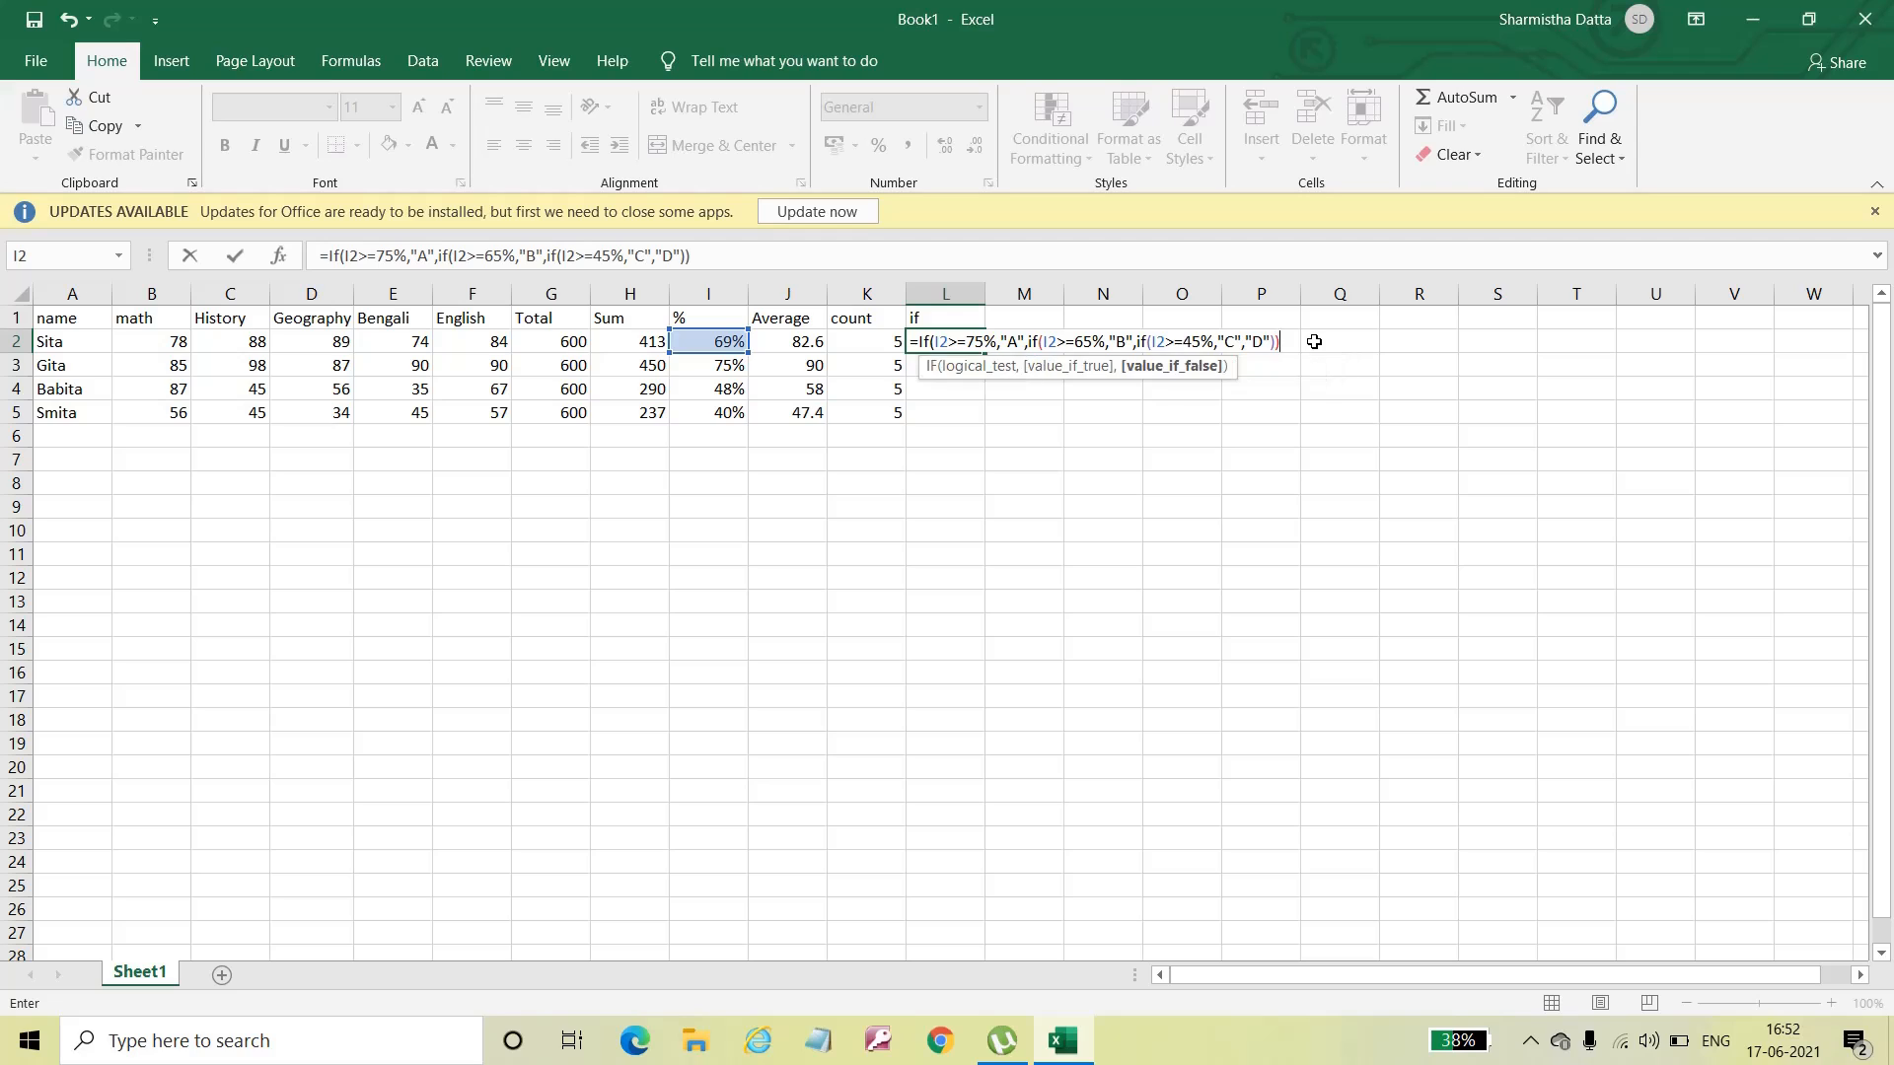
key("Return")
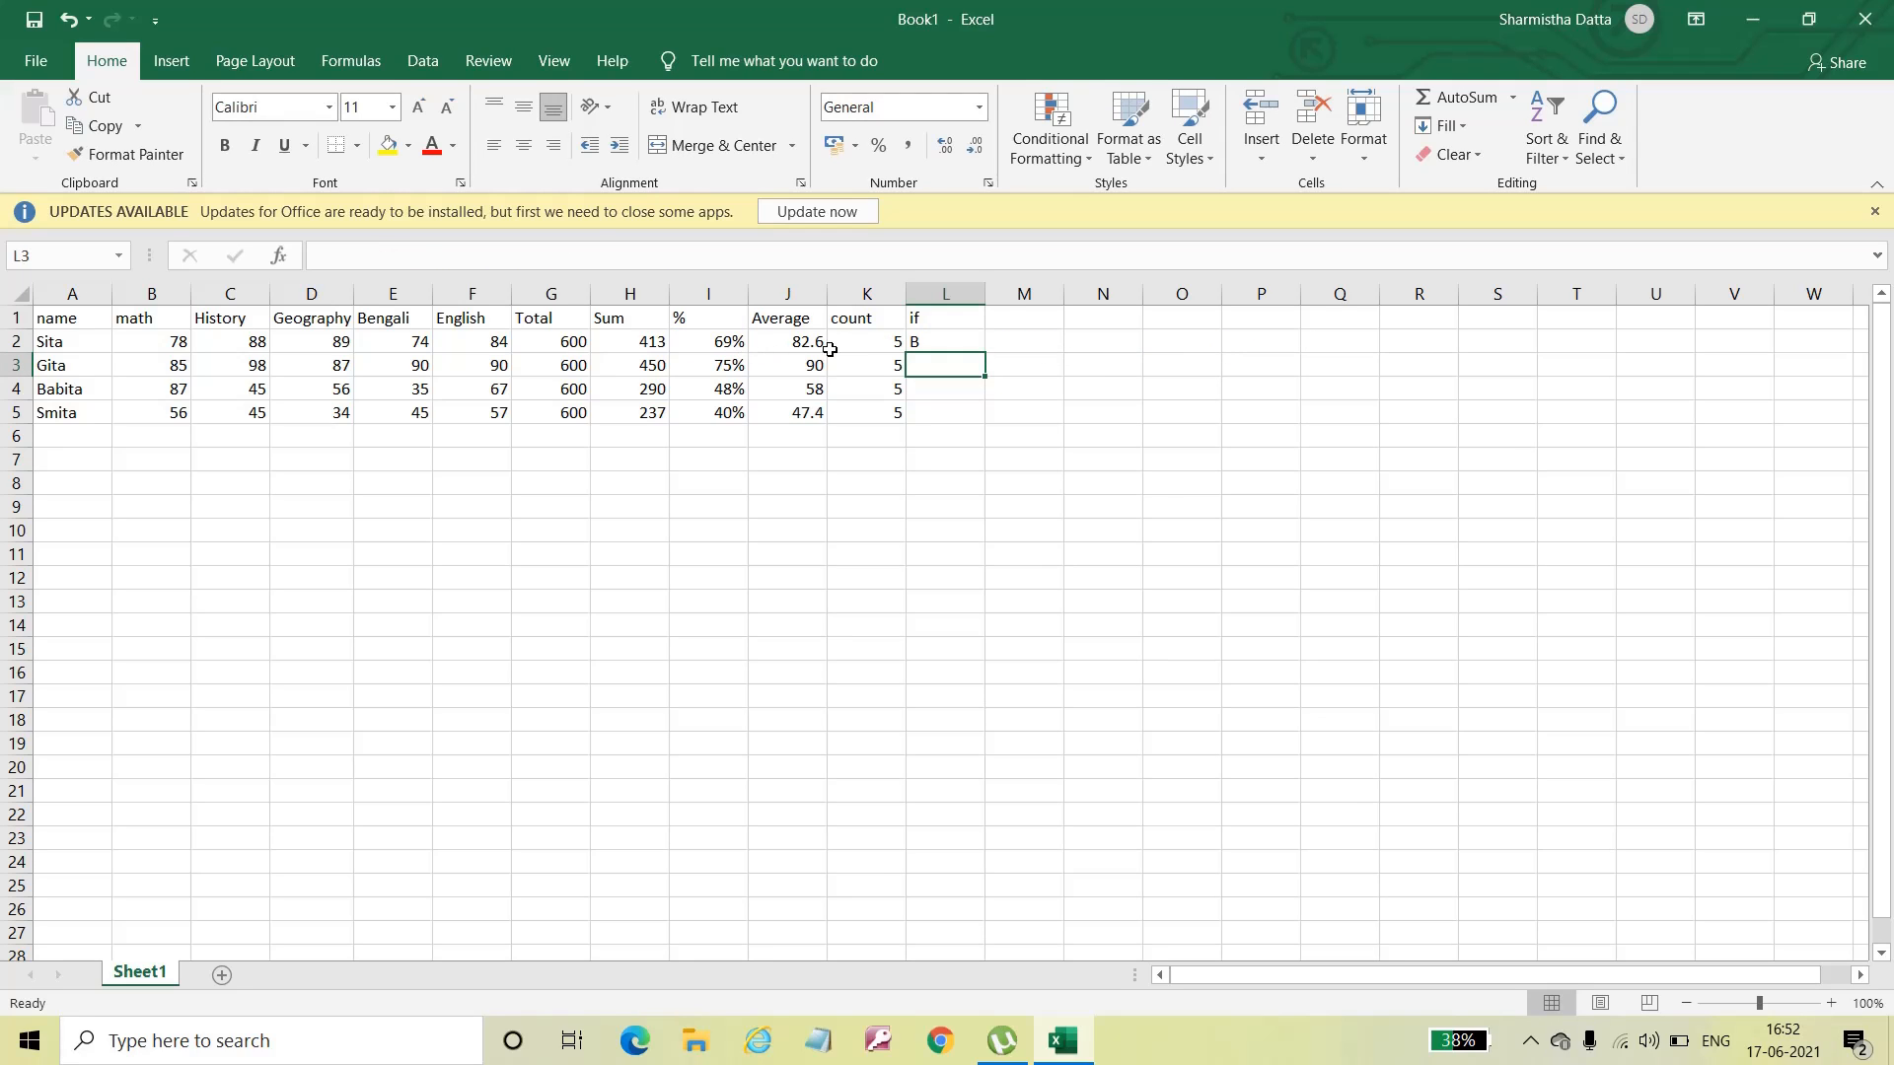
left_click(937, 340)
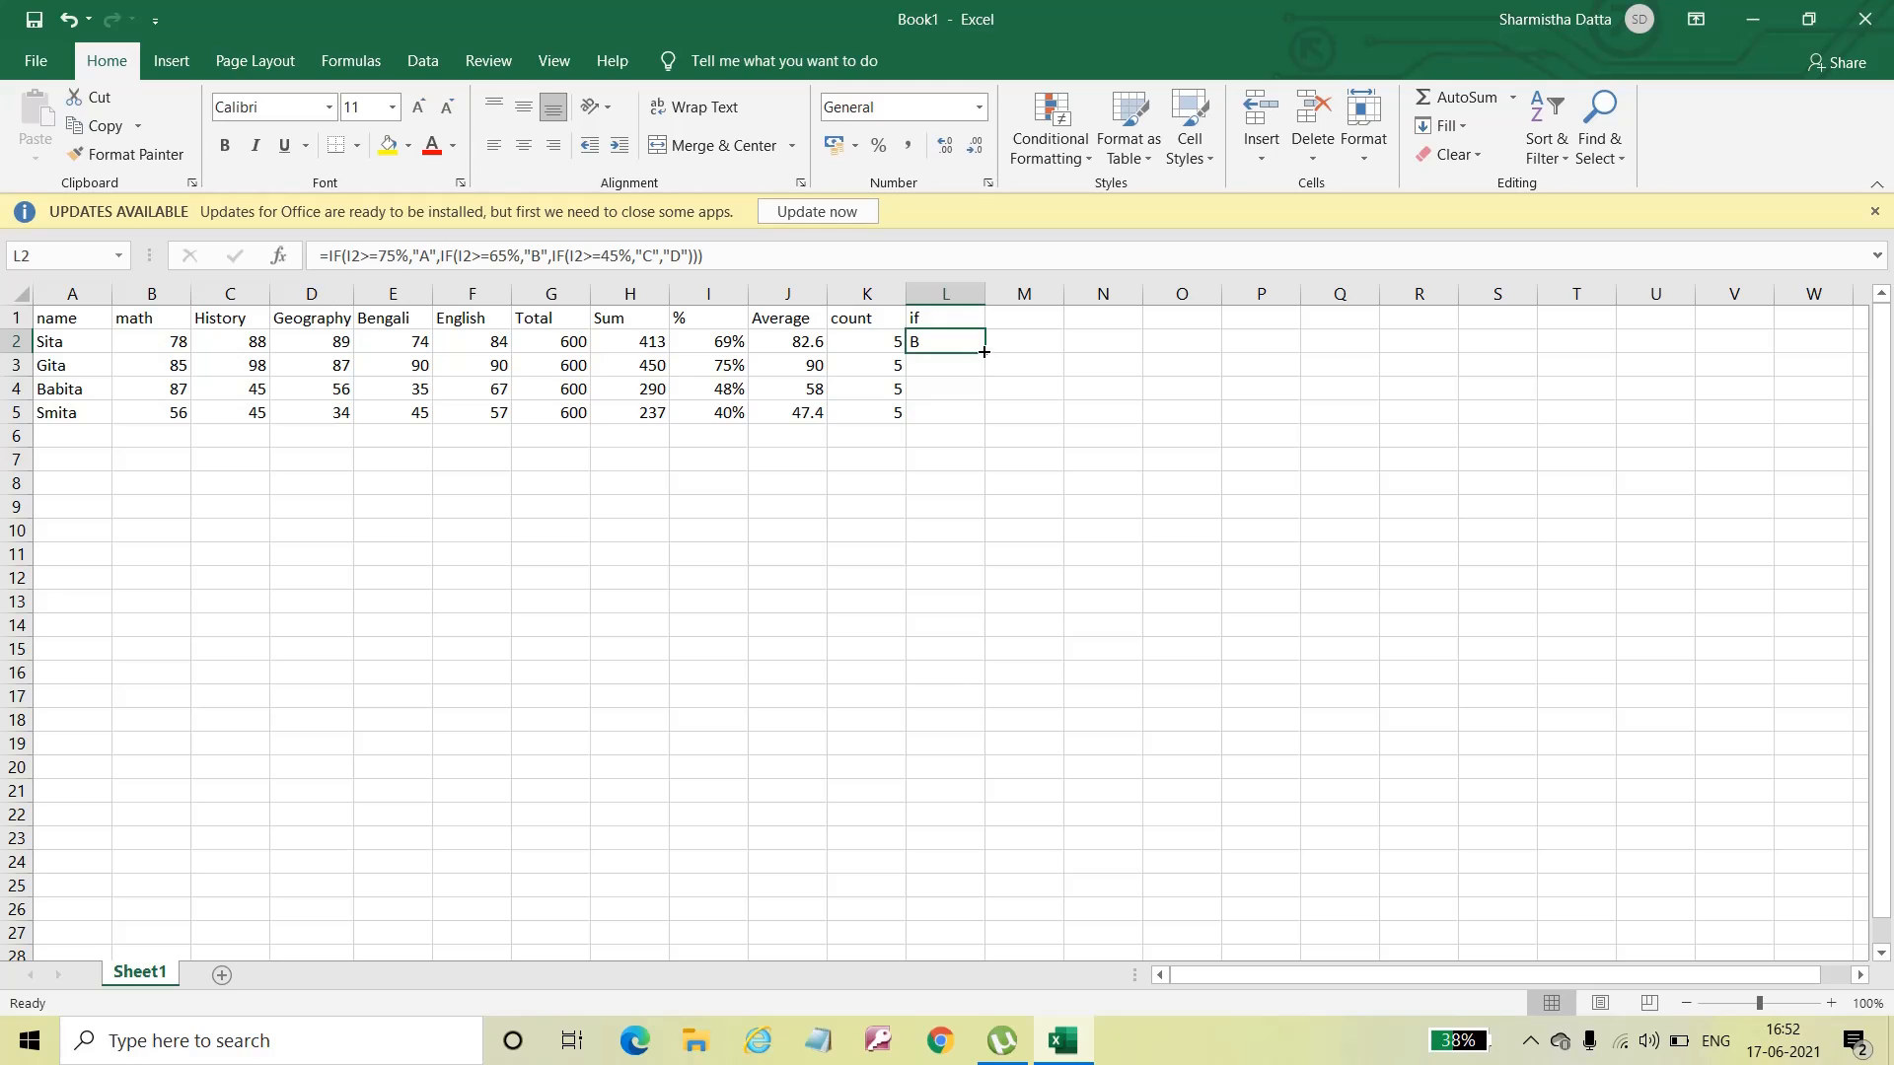
left_click_drag(983, 350, 975, 411)
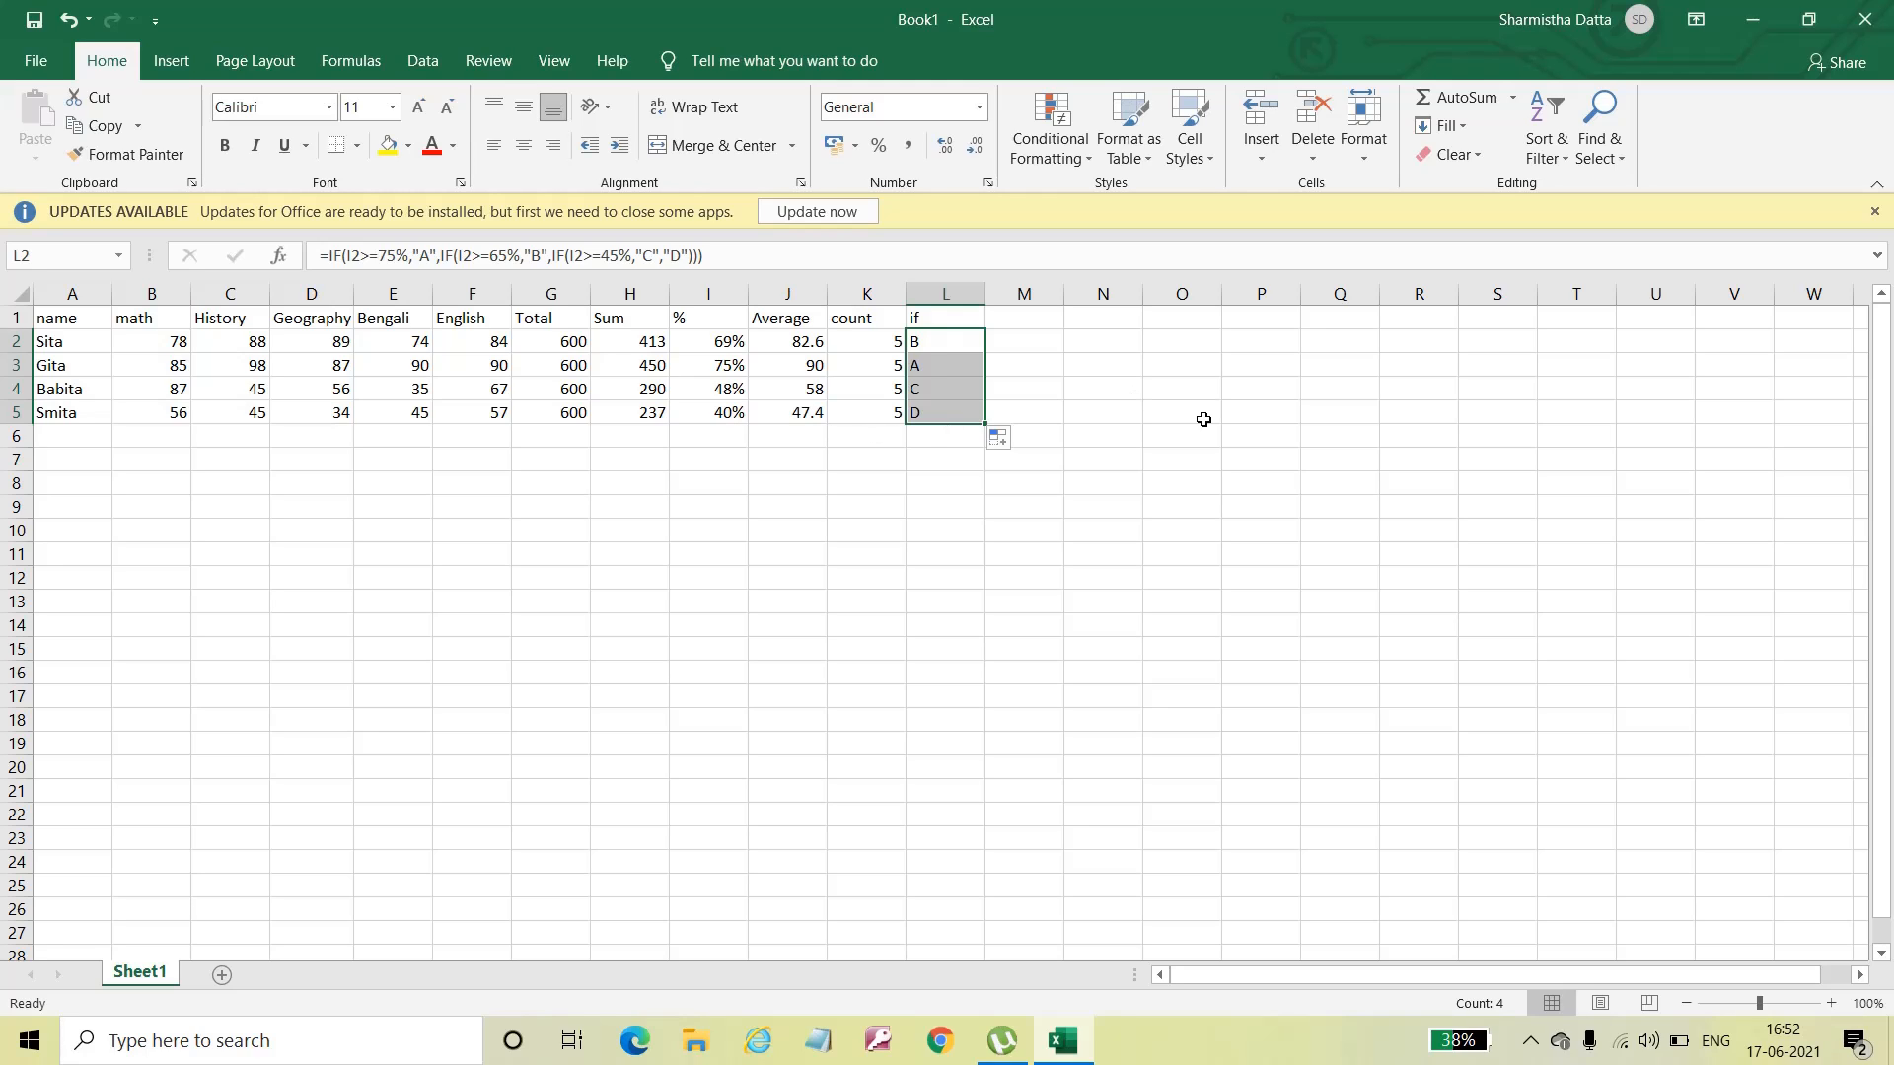
left_click(1531, 1043)
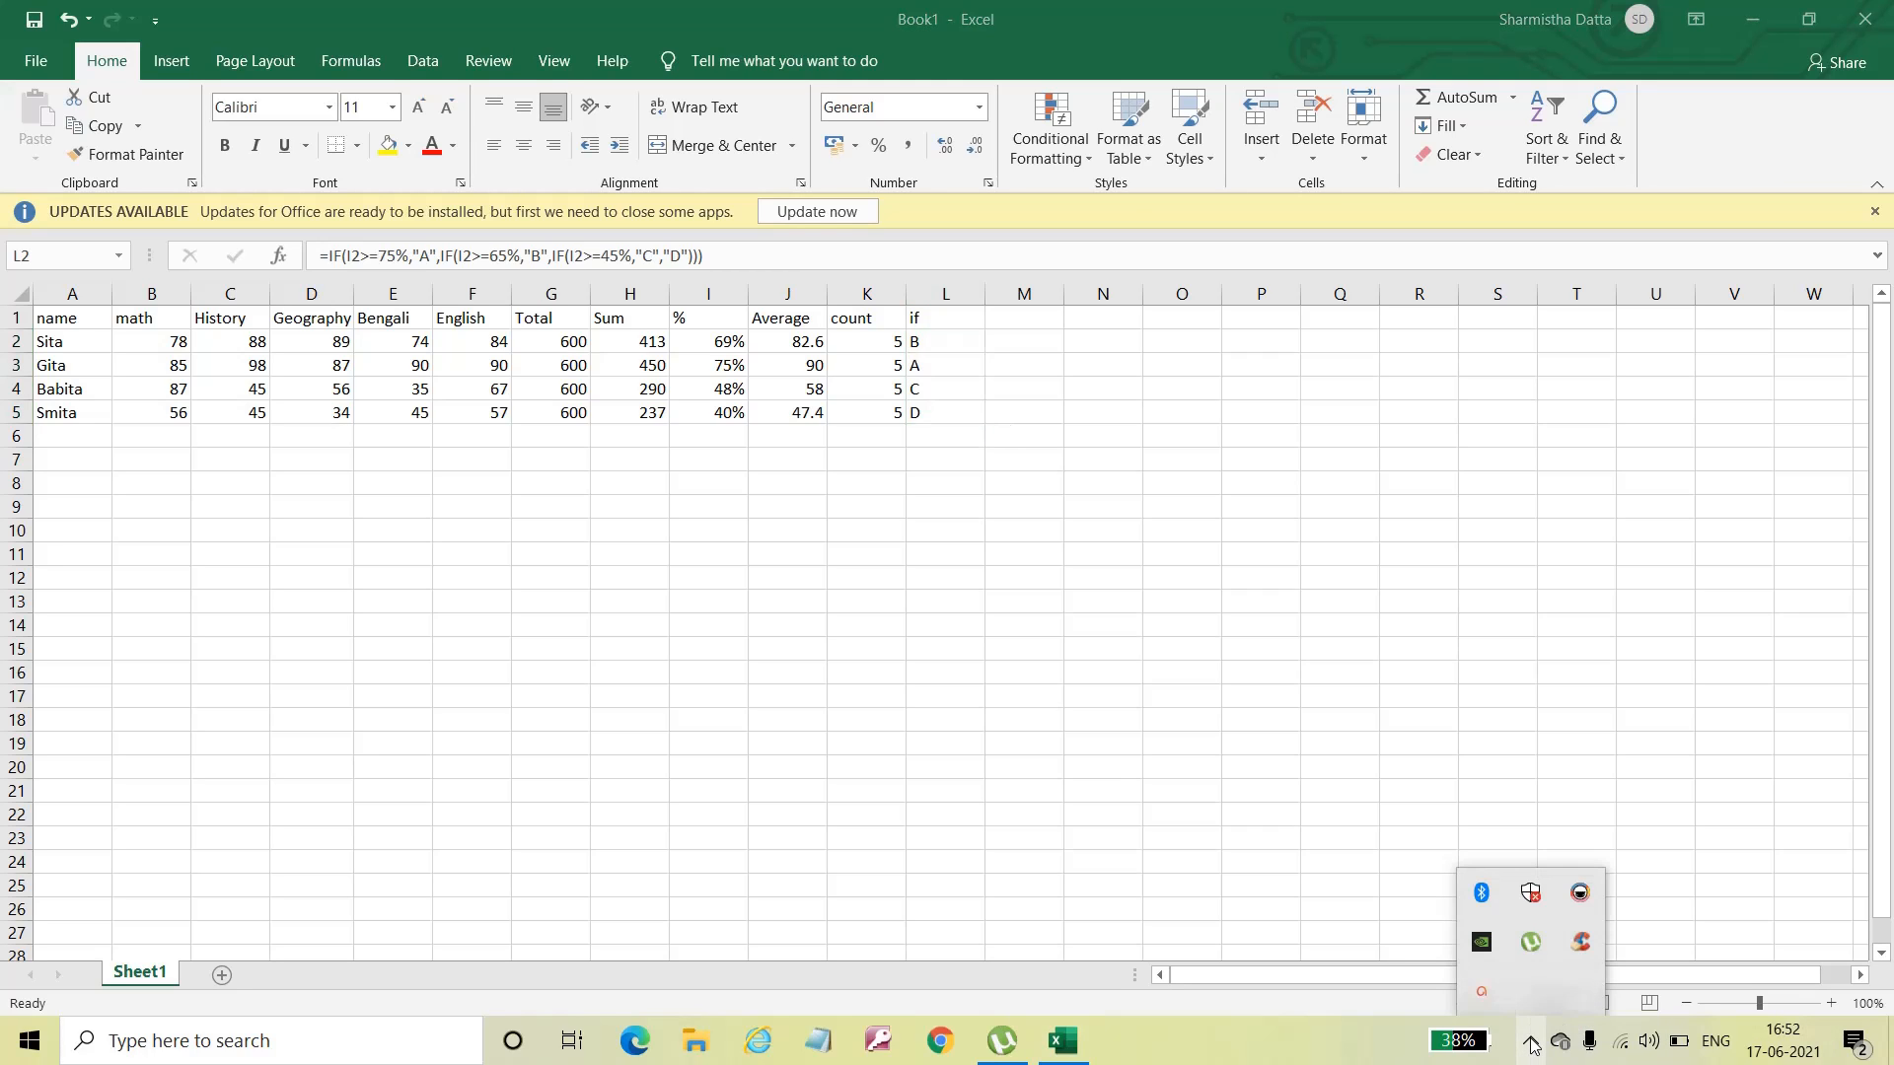